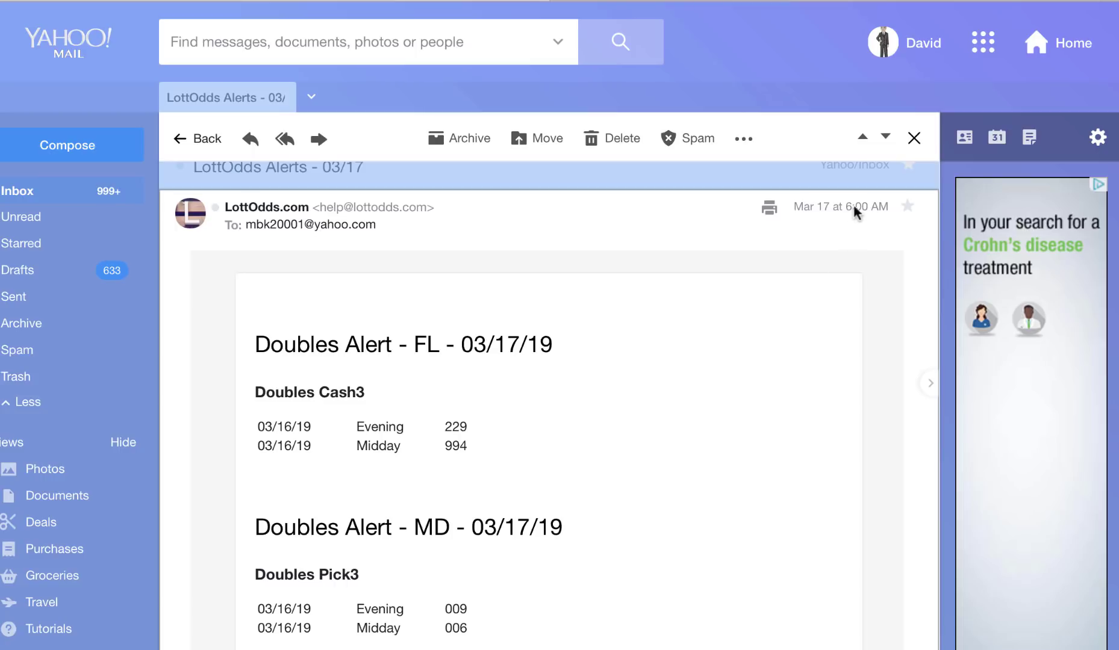
Read through the first Doubles alerts in the LottOdds email, highlighting the Maryland Pick3 evening and midday results
{"action": "scroll", "coordinate": [706, 337], "scroll_direction": "down", "scroll_amount": 3}
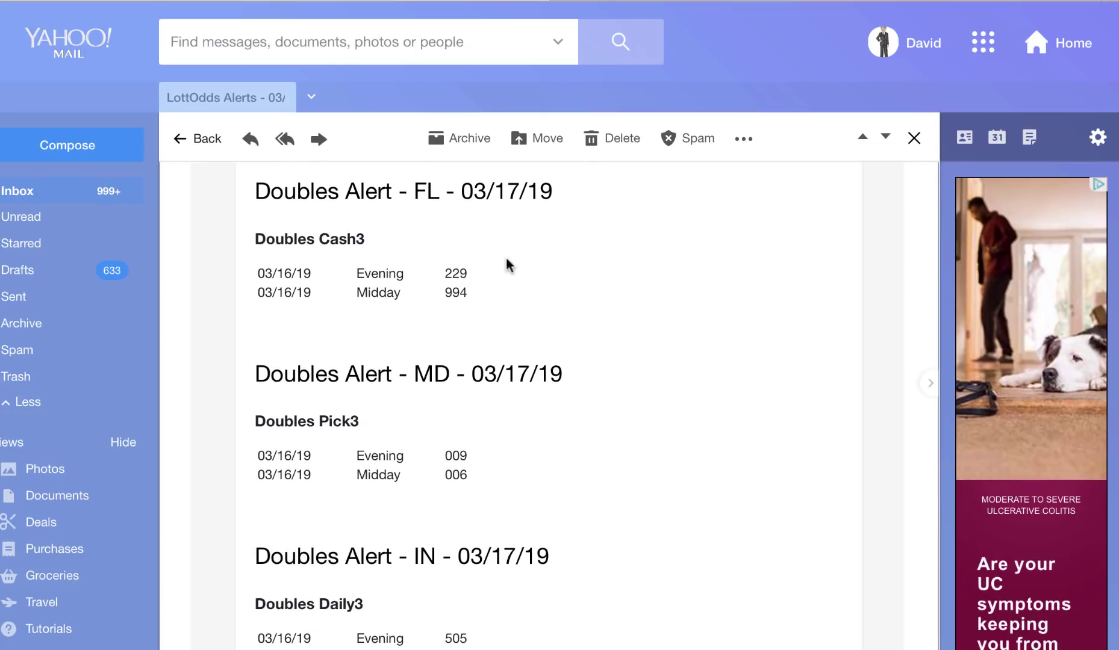
{"action": "scroll", "coordinate": [575, 283], "scroll_direction": "down", "scroll_amount": 1}
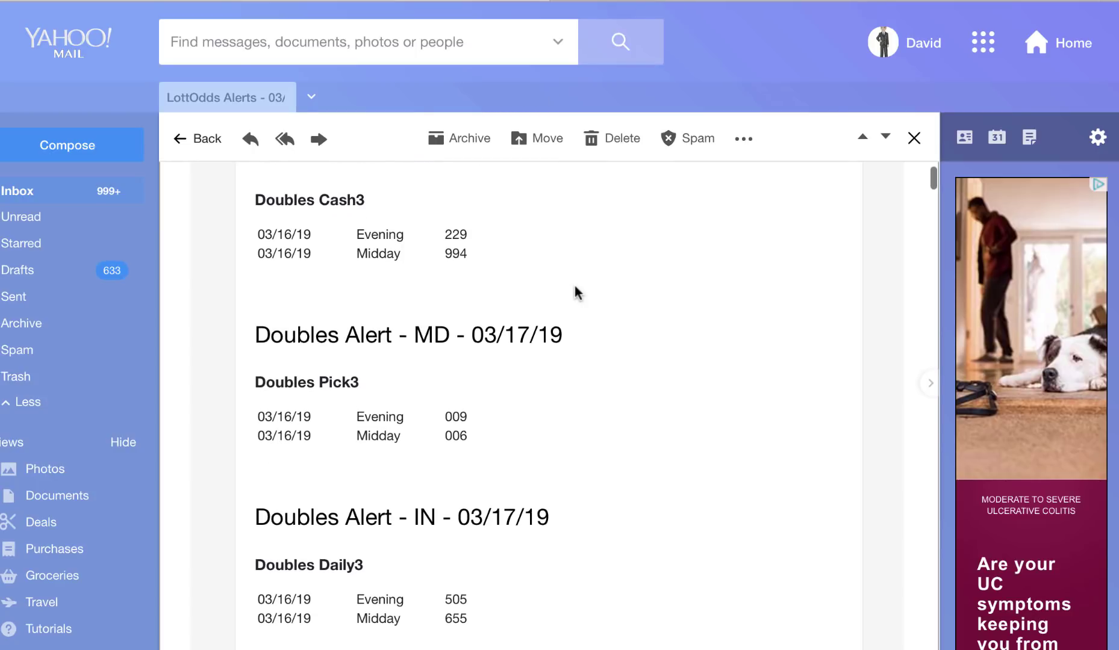
{"action": "scroll", "coordinate": [563, 266], "scroll_direction": "up", "scroll_amount": 2}
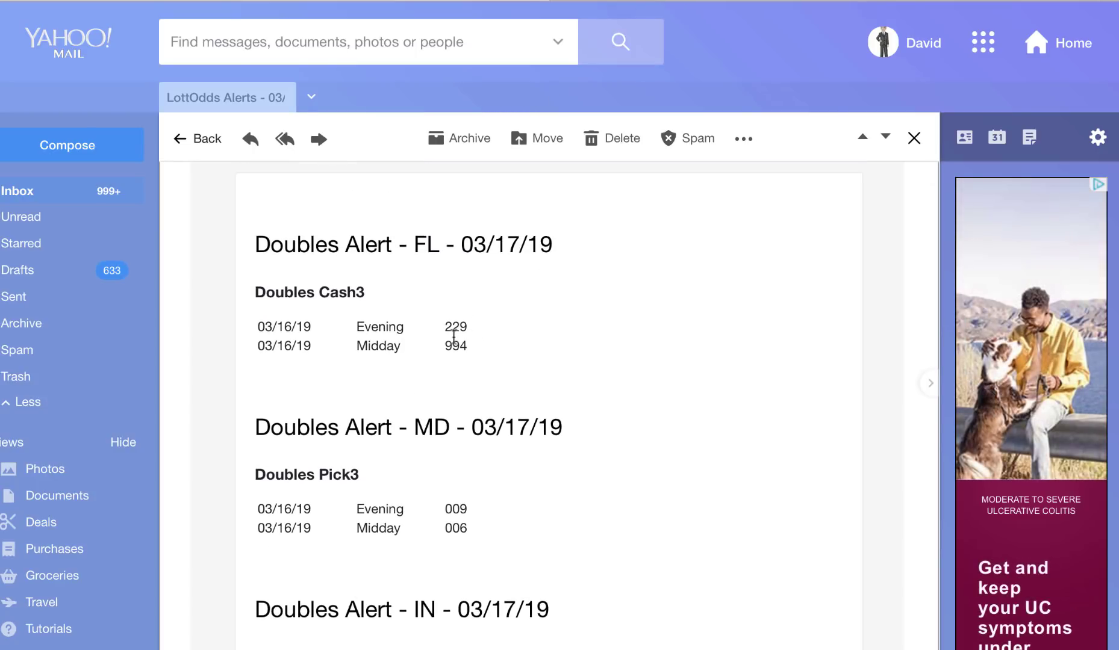
{"action": "scroll", "coordinate": [482, 353], "scroll_direction": "down", "scroll_amount": 2}
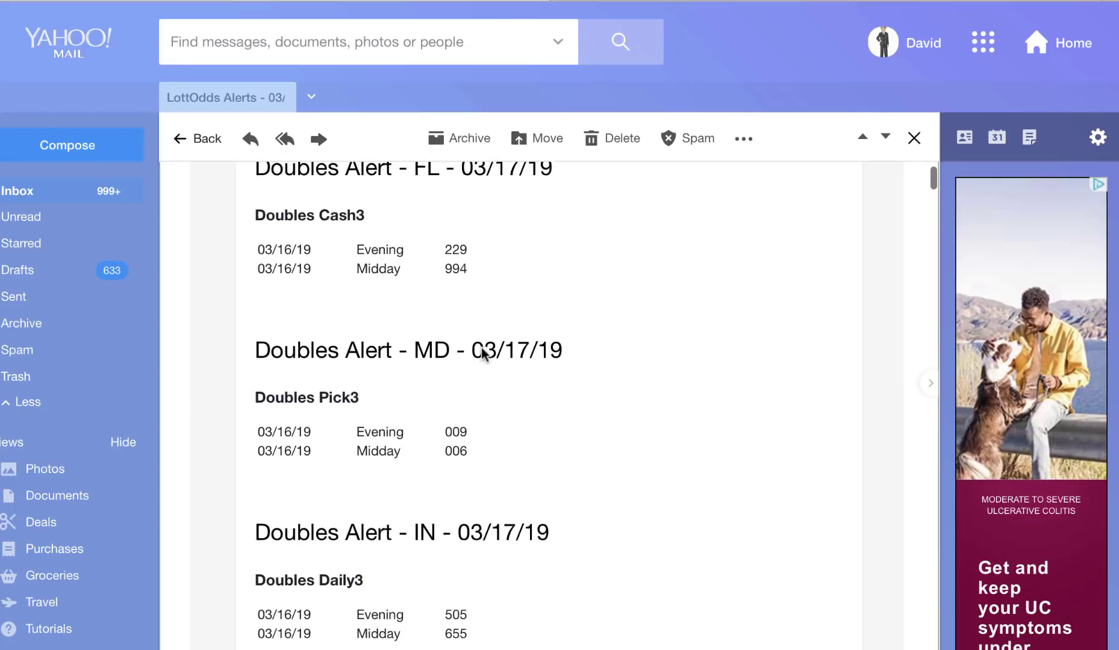
{"action": "scroll", "coordinate": [481, 458], "scroll_direction": "down", "scroll_amount": 3}
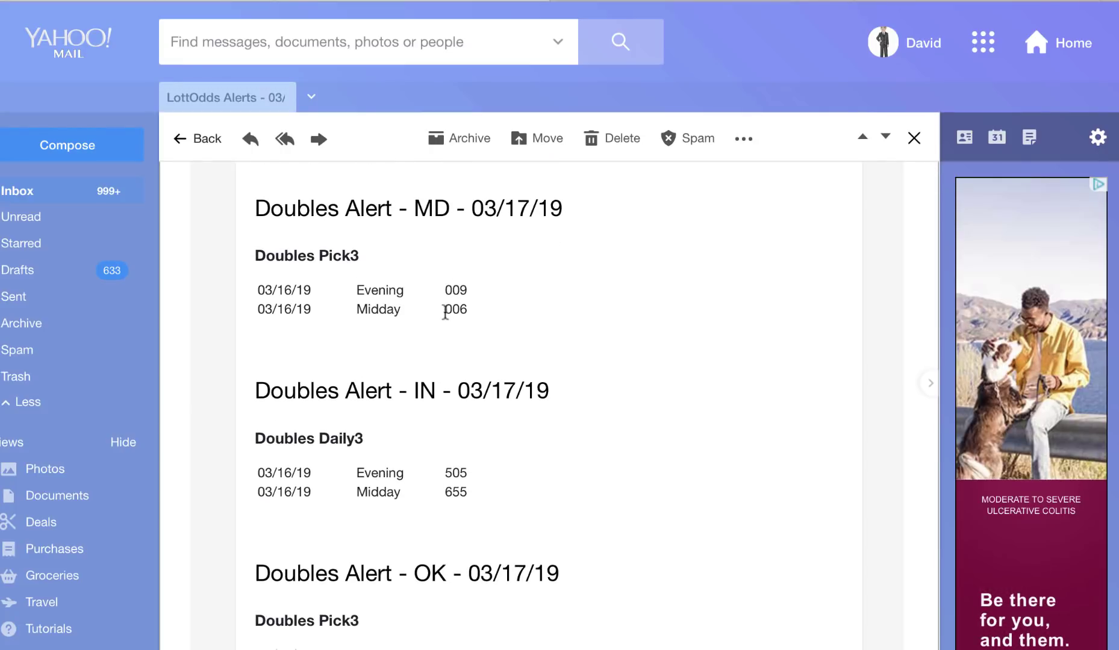
{"action": "left_click_drag", "start_coordinate": [468, 328], "coordinate": [446, 311]}
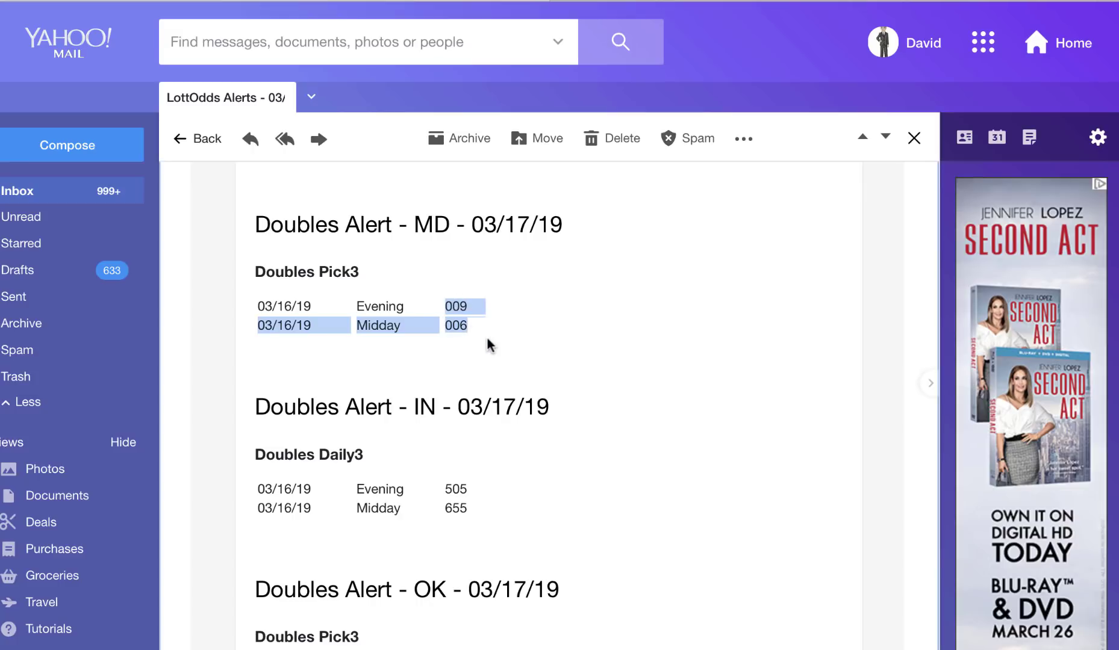
{"action": "scroll", "coordinate": [486, 340], "scroll_direction": "up", "scroll_amount": 2}
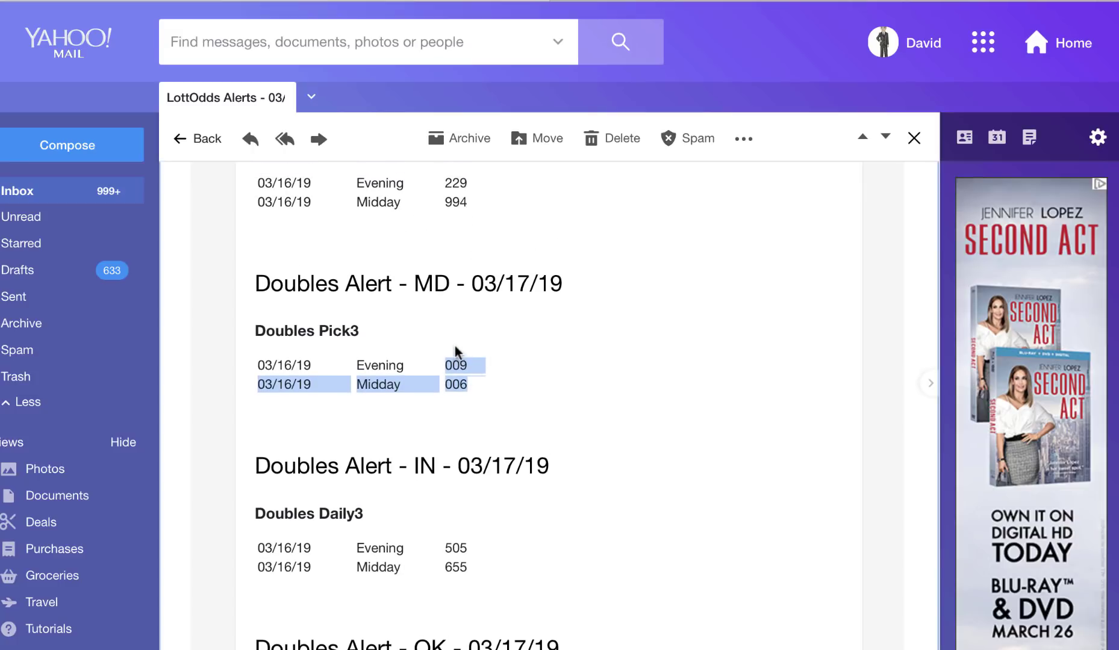
{"action": "left_click", "coordinate": [574, 353]}
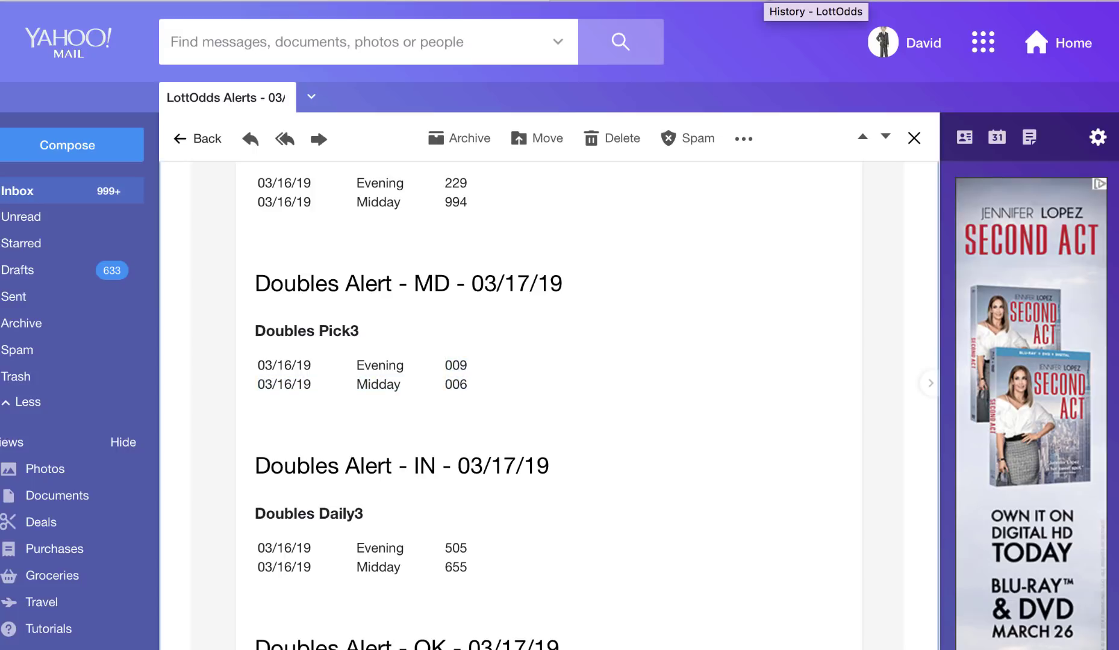
Switch to LottOdds and open the Doubles settings of the draw alerts for Arizona
{"action": "left_click", "coordinate": [814, 2]}
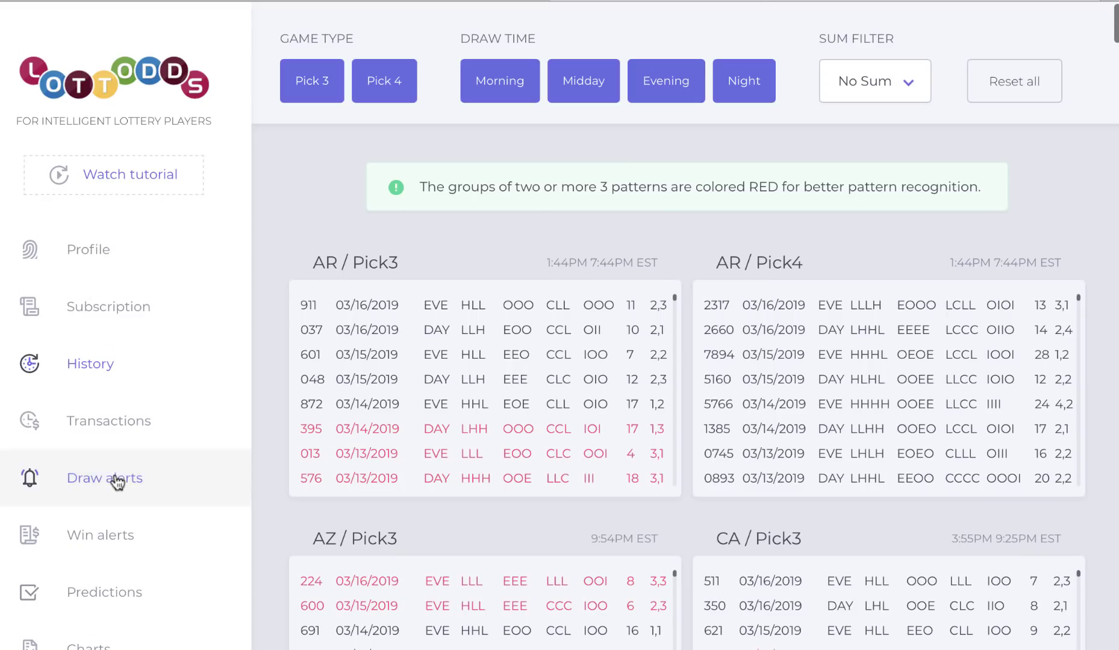
{"action": "scroll", "coordinate": [116, 479], "scroll_direction": "down", "scroll_amount": 1}
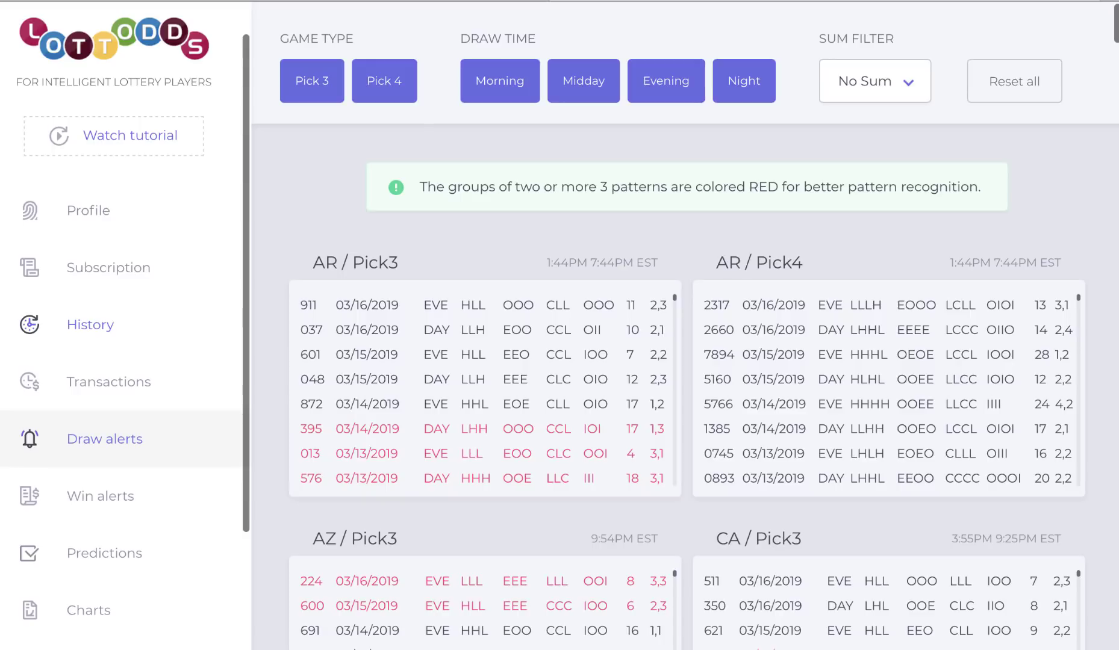
{"action": "left_click", "coordinate": [105, 439]}
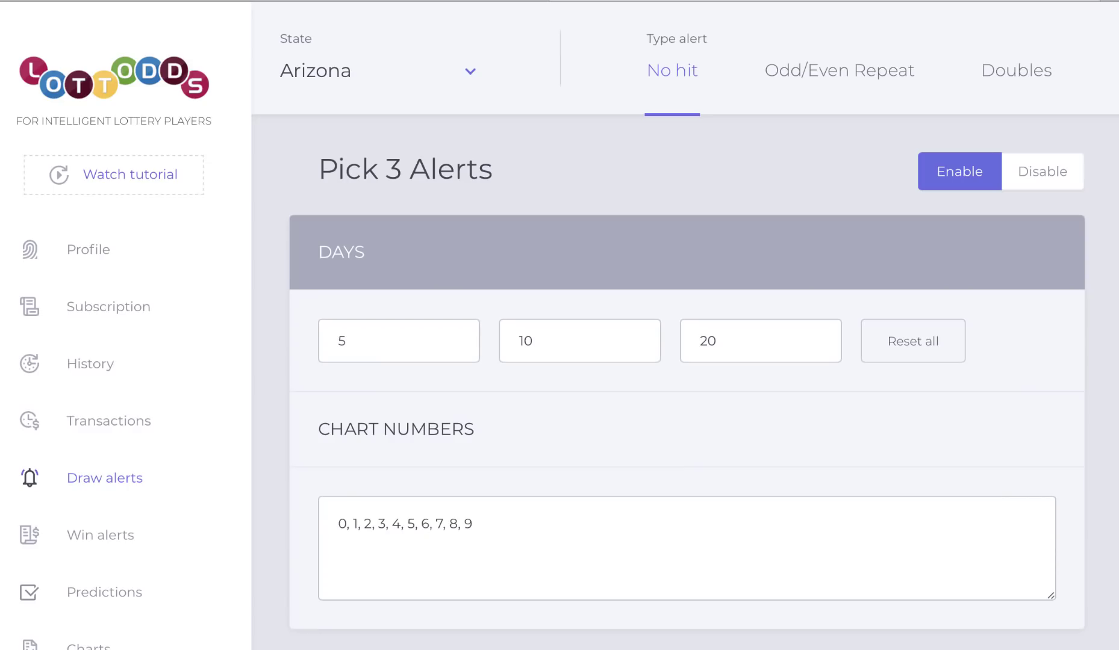
{"action": "scroll", "coordinate": [727, 226], "scroll_direction": "down", "scroll_amount": 1}
{"action": "scroll", "coordinate": [727, 228], "scroll_direction": "up", "scroll_amount": 1}
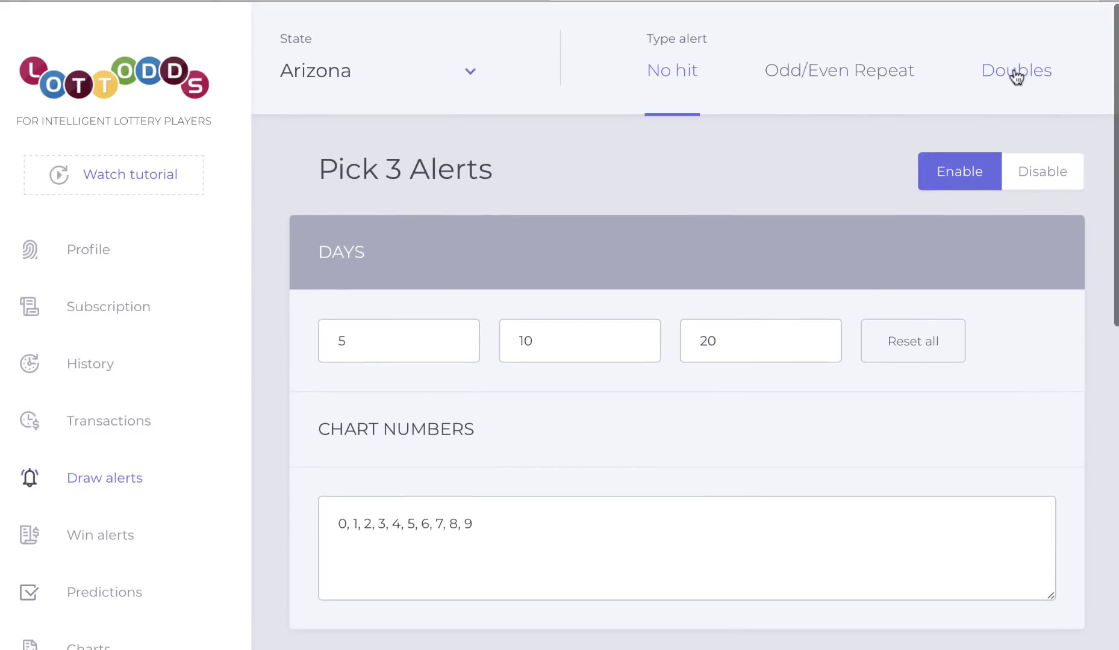
{"action": "left_click", "coordinate": [1015, 75]}
{"action": "scroll", "coordinate": [627, 345], "scroll_direction": "down", "scroll_amount": 1}
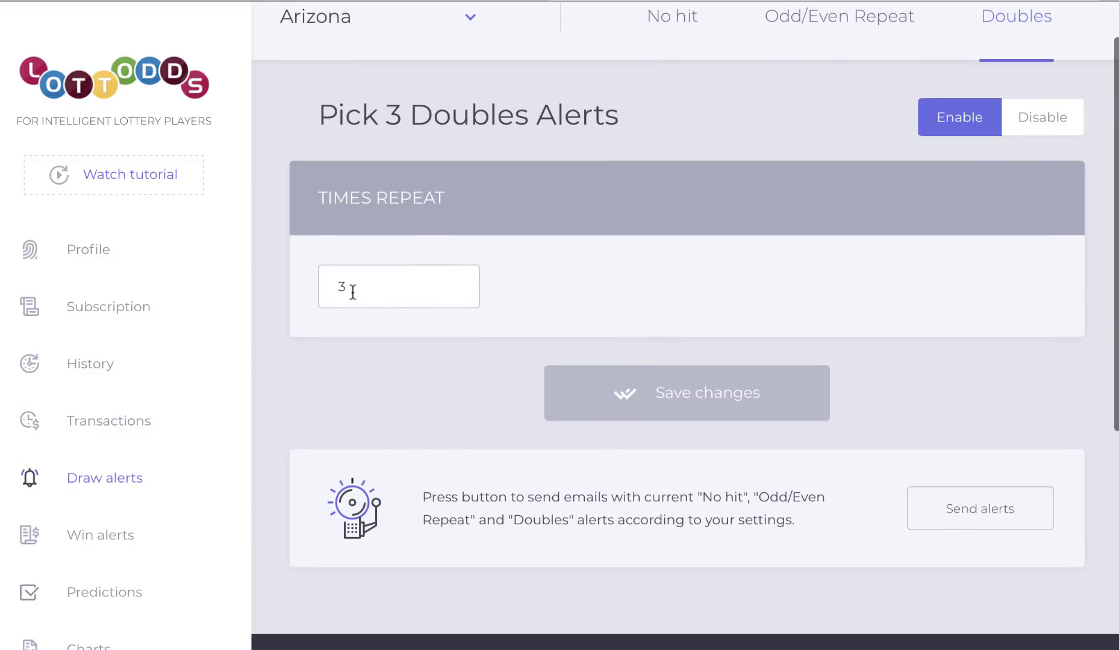
{"action": "scroll", "coordinate": [475, 196], "scroll_direction": "up", "scroll_amount": 1}
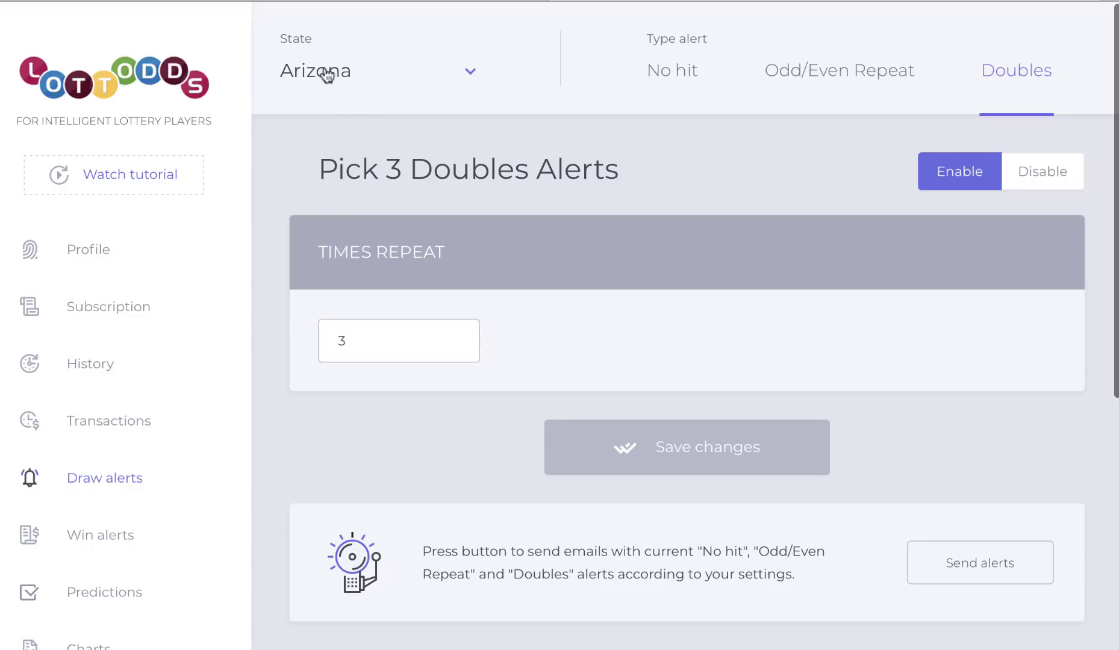
Check the available states, then edit the Times Repeat value of Arizona's Pick 3 Doubles alerts and save the changes
{"action": "left_click", "coordinate": [470, 73]}
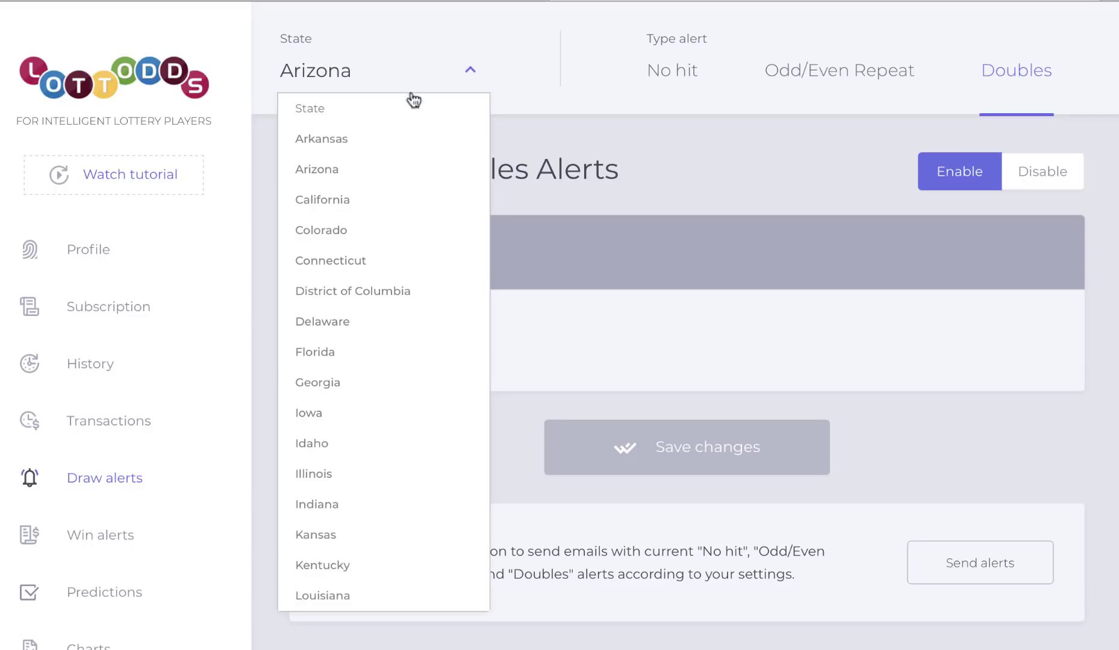
{"action": "scroll", "coordinate": [369, 376], "scroll_direction": "down", "scroll_amount": 1}
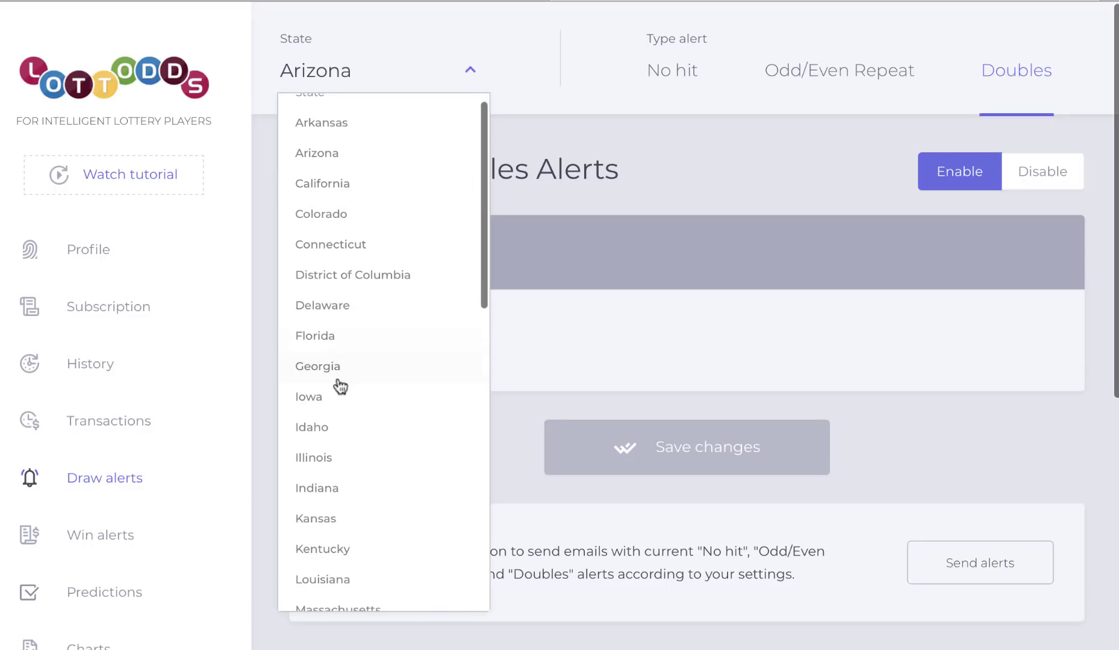
{"action": "left_click", "coordinate": [542, 333]}
{"action": "left_click", "coordinate": [367, 342]}
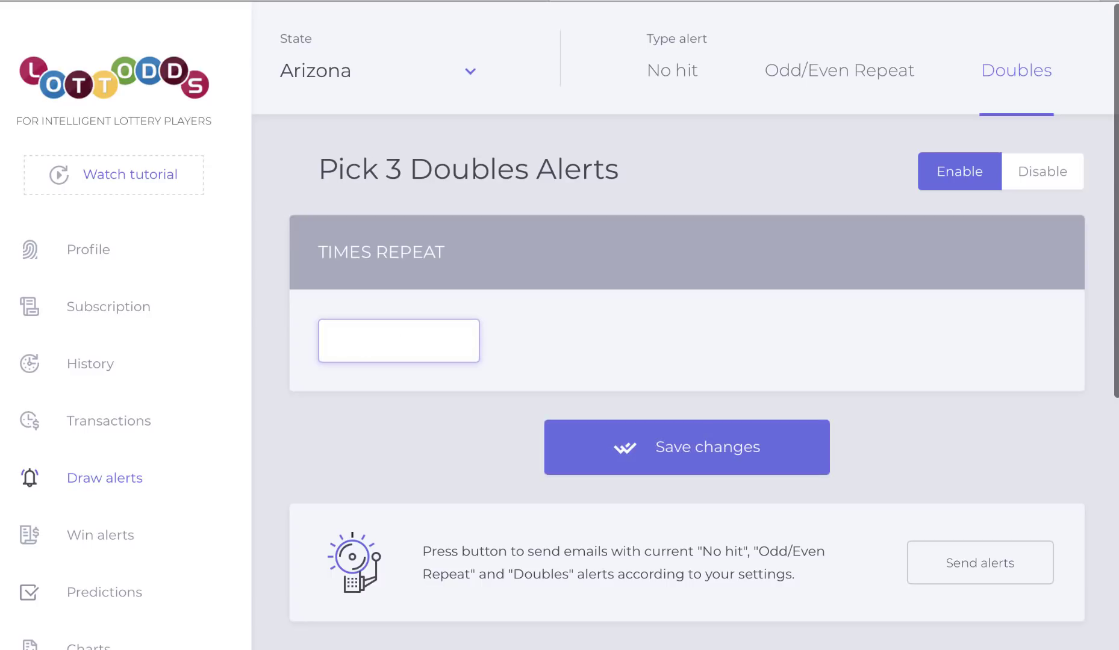
{"action": "left_click", "coordinate": [741, 456]}
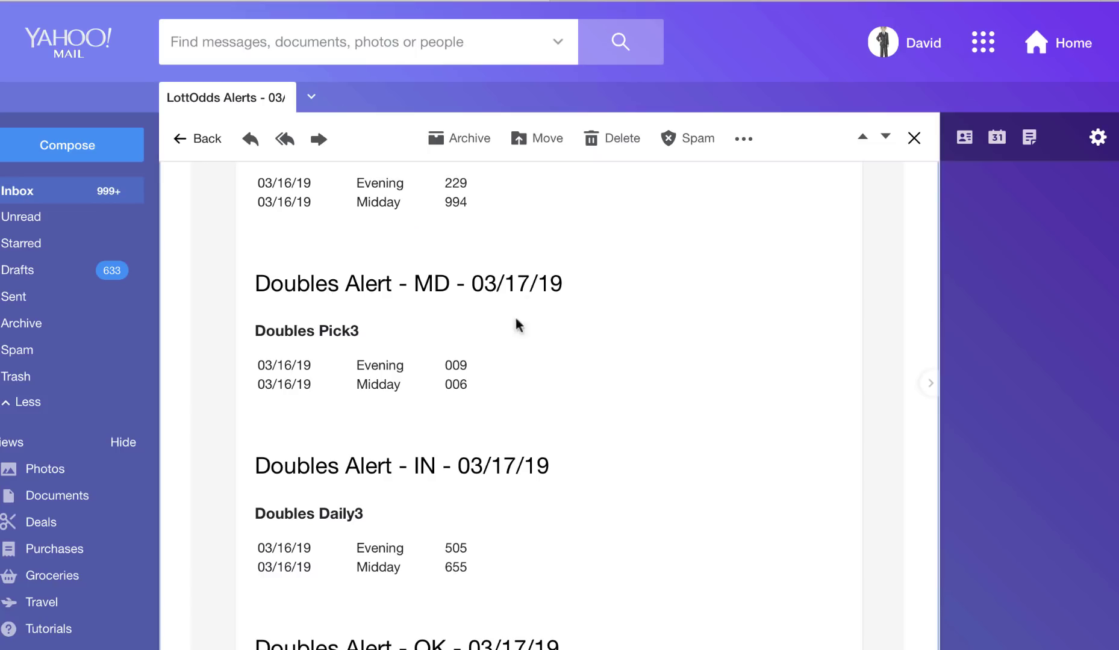
Switch to the LottOdds email in Yahoo Mail and review the Doubles alerts from FL through DC, highlighting DC
{"action": "scroll", "coordinate": [485, 342], "scroll_direction": "up", "scroll_amount": 3}
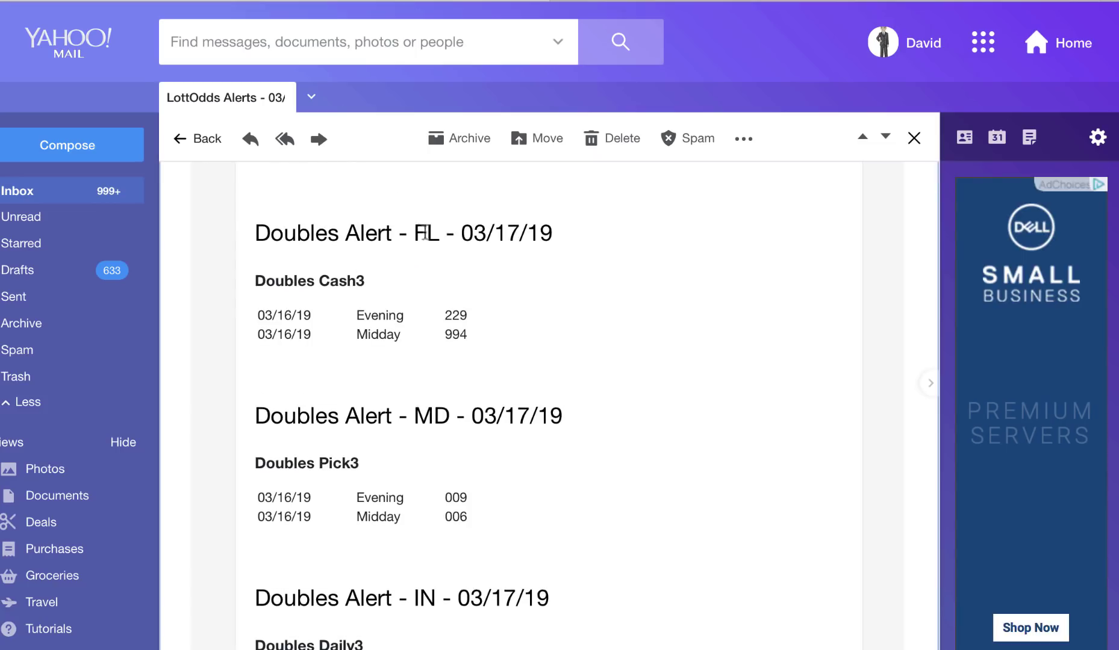
{"action": "scroll", "coordinate": [495, 375], "scroll_direction": "down", "scroll_amount": 3}
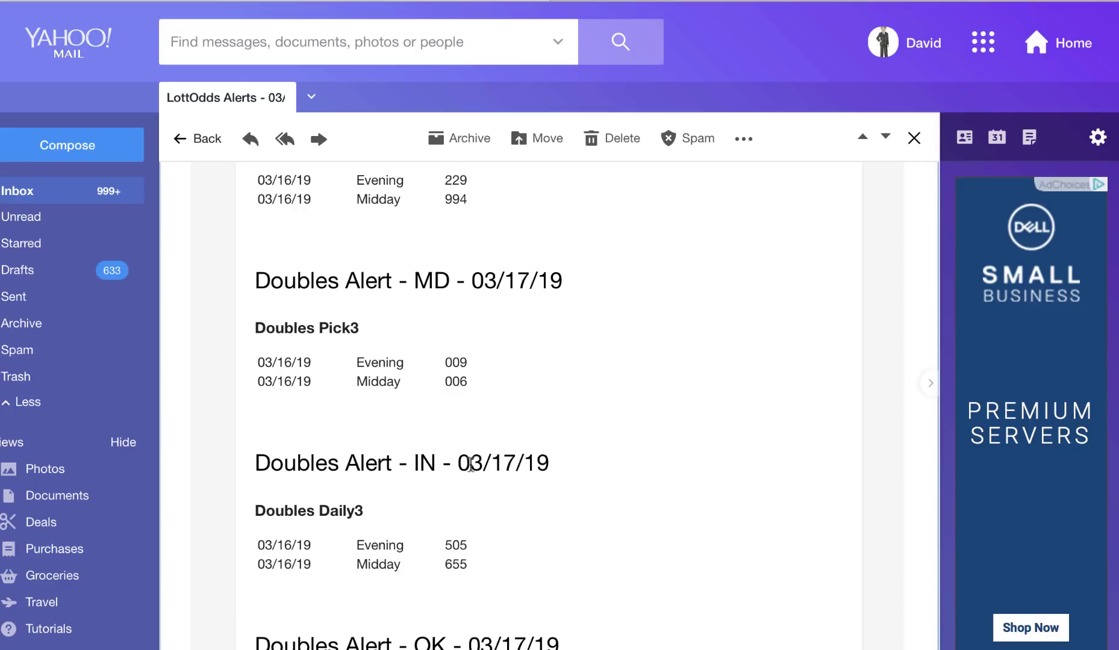
{"action": "scroll", "coordinate": [470, 463], "scroll_direction": "down", "scroll_amount": 2}
{"action": "scroll", "coordinate": [456, 593], "scroll_direction": "down", "scroll_amount": 5}
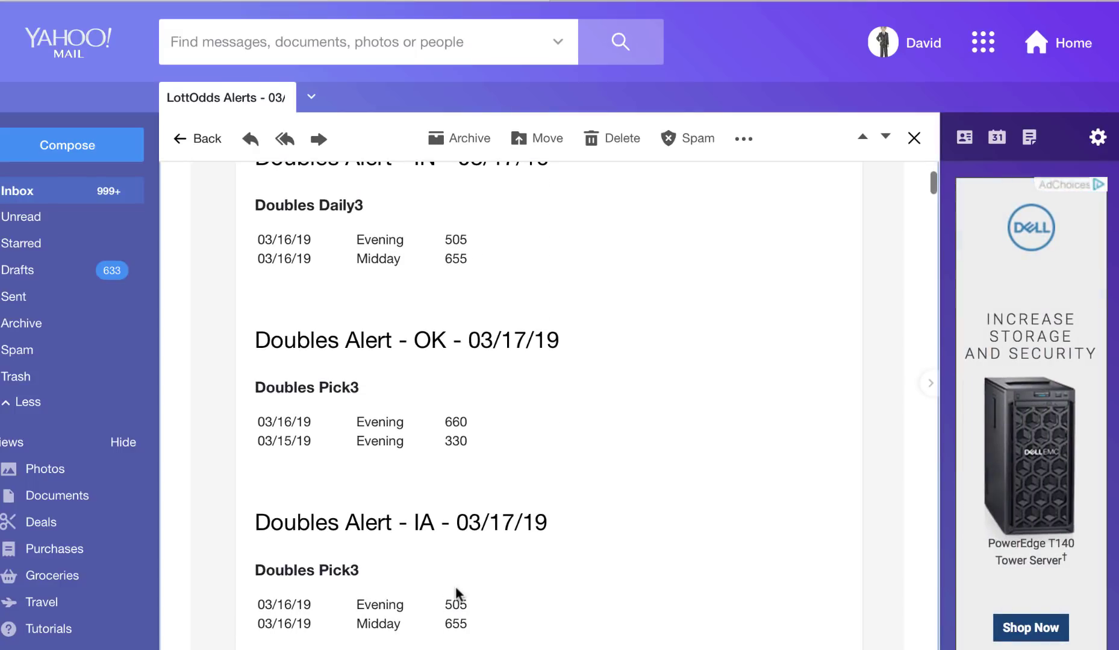
{"action": "scroll", "coordinate": [456, 593], "scroll_direction": "down", "scroll_amount": 8}
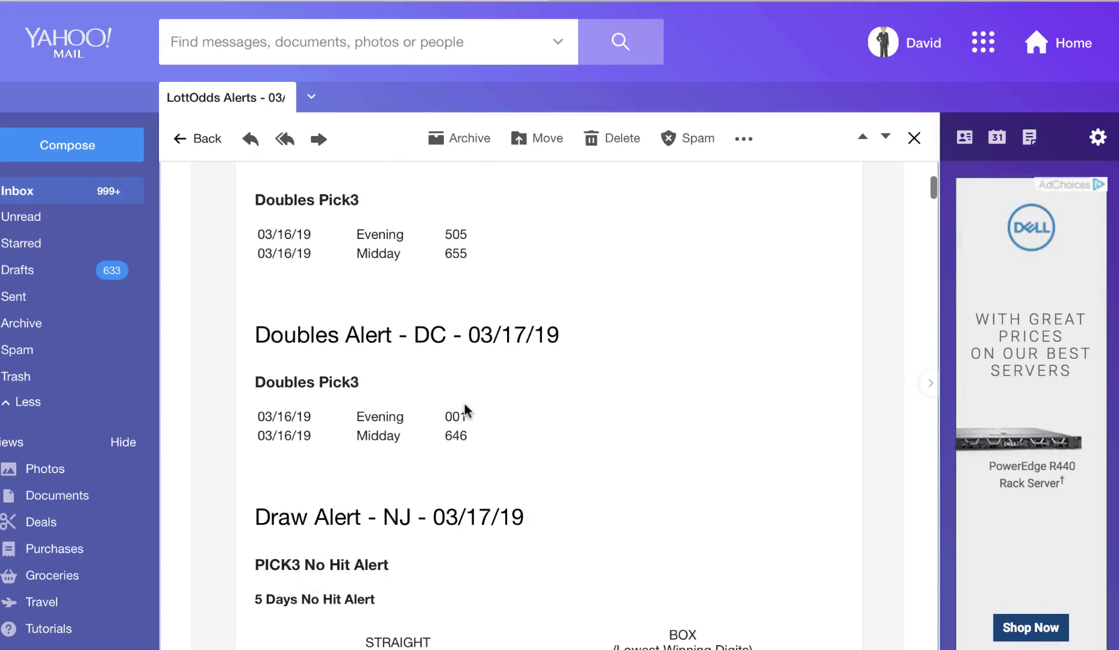
{"action": "scroll", "coordinate": [464, 404], "scroll_direction": "down", "scroll_amount": 4}
{"action": "scroll", "coordinate": [472, 414], "scroll_direction": "up", "scroll_amount": 6}
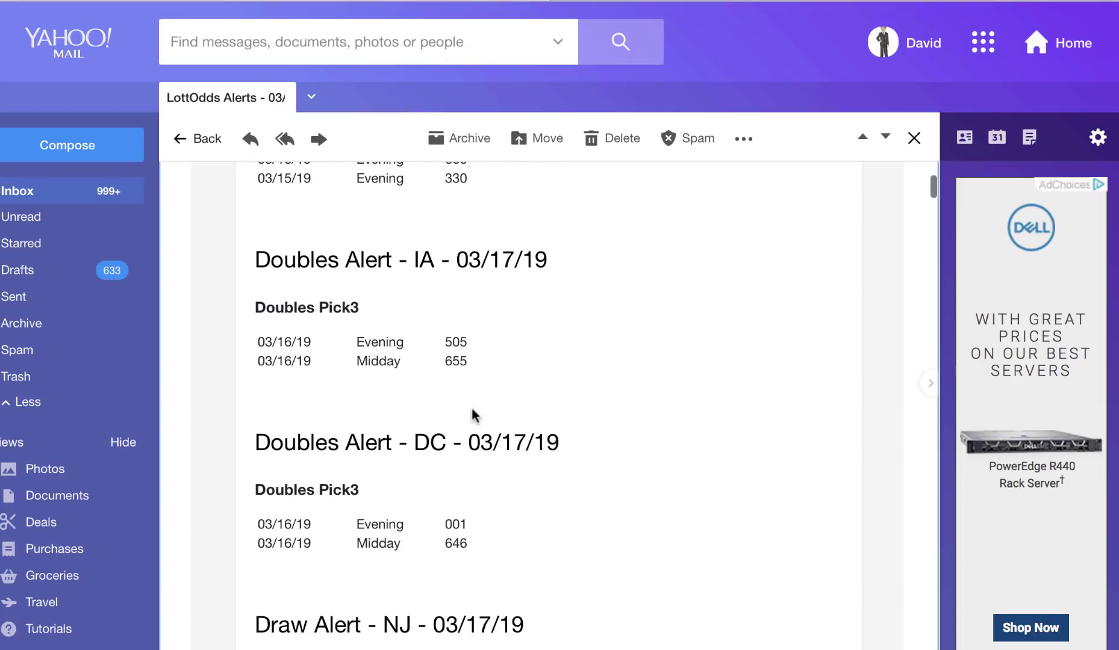
{"action": "double_click", "coordinate": [441, 443]}
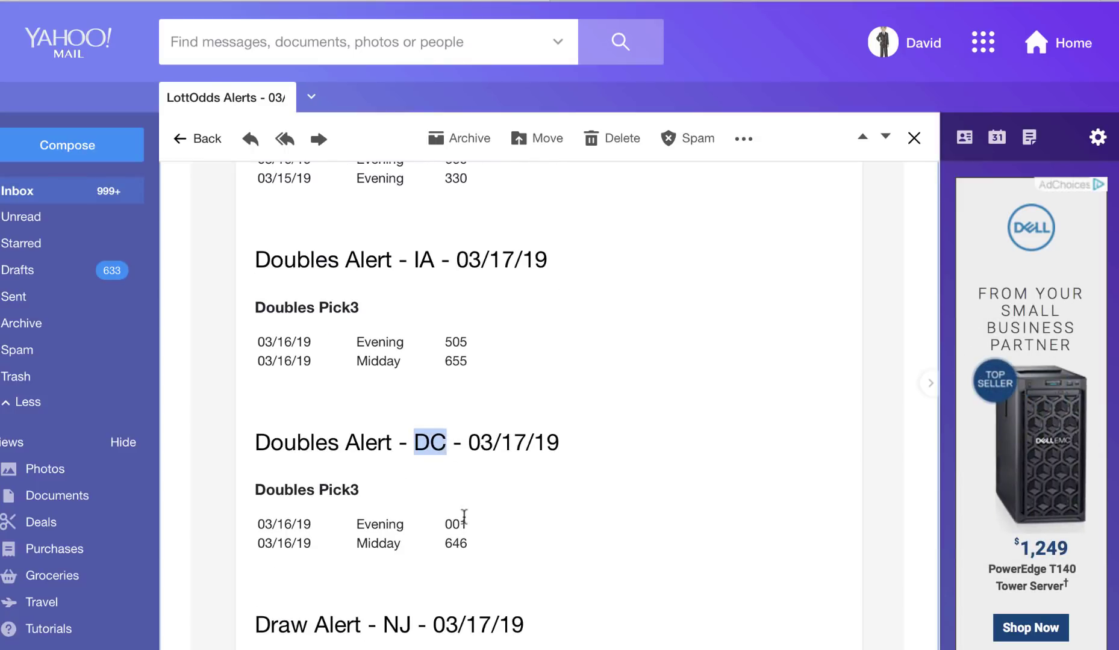
Go over the email's whole Doubles alert section again, down to the start of the NJ draw alert
{"action": "scroll", "coordinate": [534, 380], "scroll_direction": "up", "scroll_amount": 13}
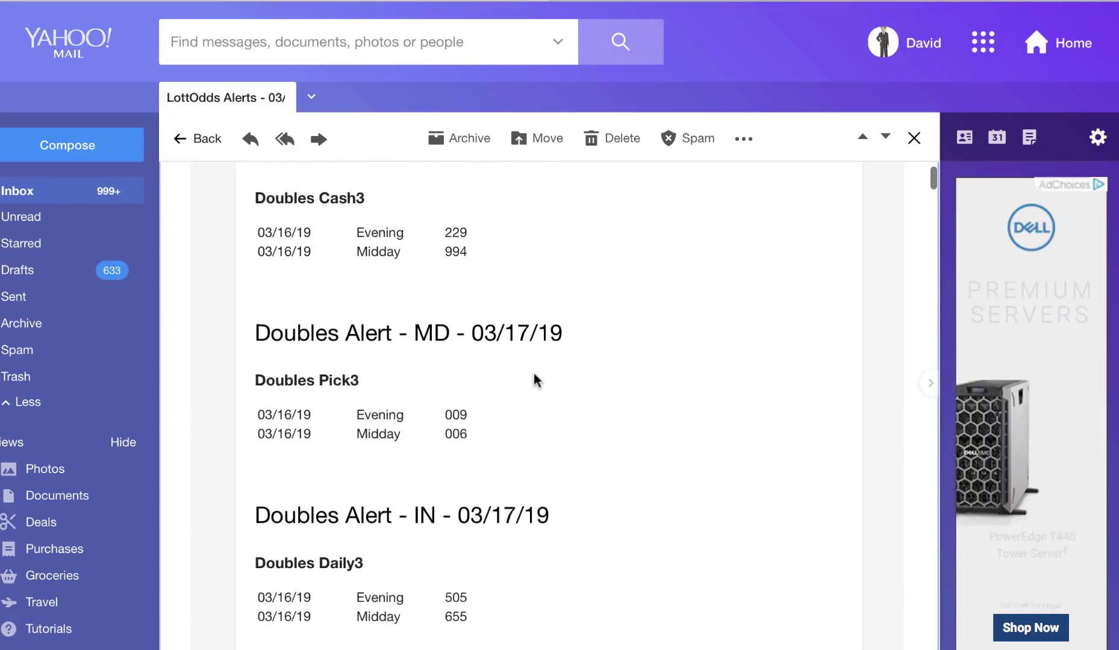
{"action": "scroll", "coordinate": [534, 379], "scroll_direction": "up", "scroll_amount": 6}
{"action": "scroll", "coordinate": [534, 380], "scroll_direction": "down", "scroll_amount": 9}
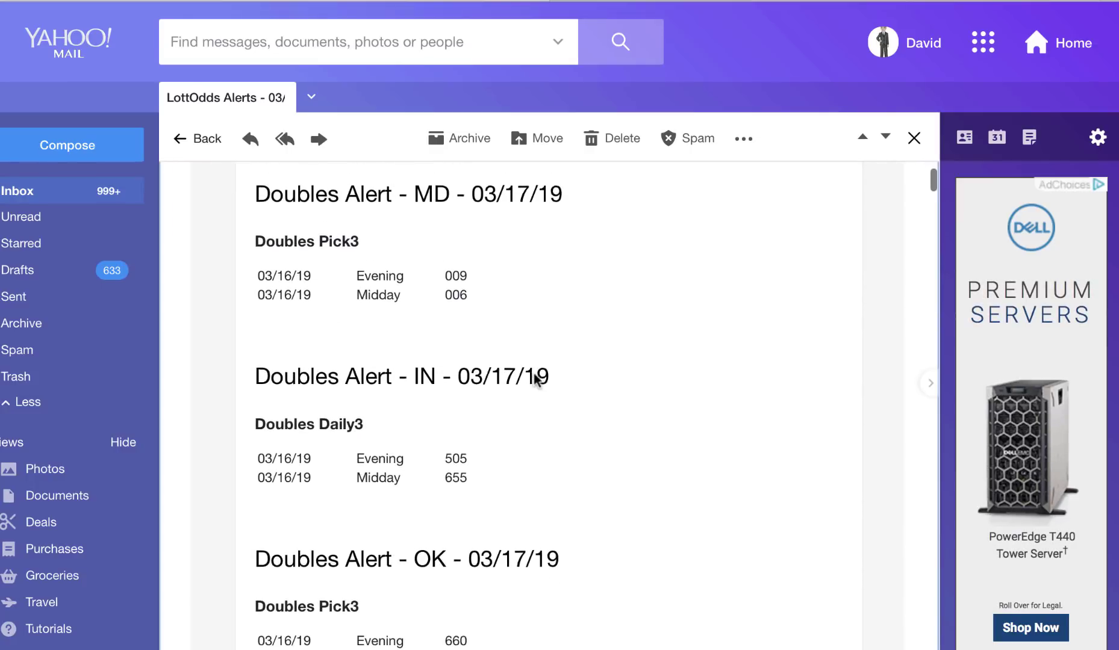
{"action": "scroll", "coordinate": [534, 379], "scroll_direction": "down", "scroll_amount": 11}
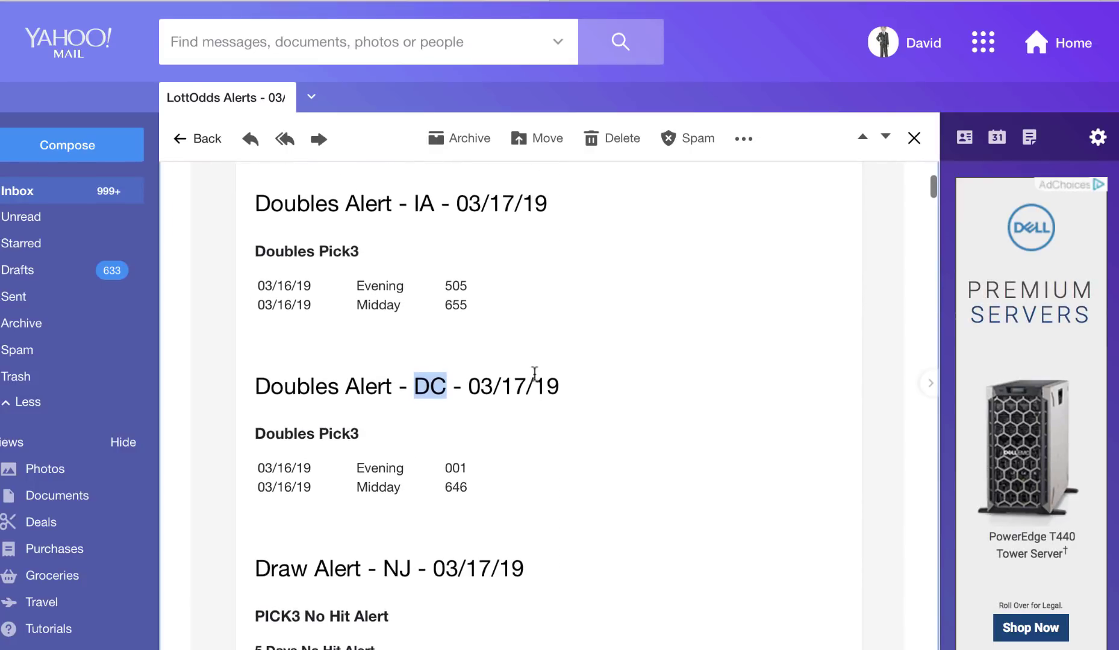
{"action": "scroll", "coordinate": [534, 377], "scroll_direction": "down", "scroll_amount": 3}
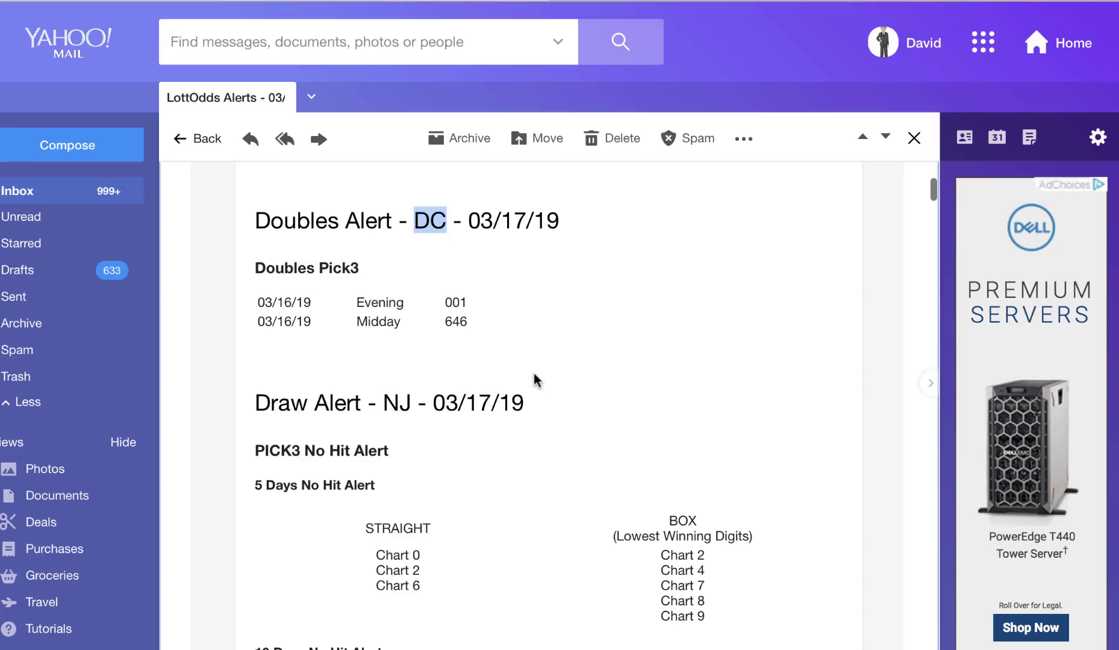
{"action": "scroll", "coordinate": [534, 376], "scroll_direction": "up", "scroll_amount": 17}
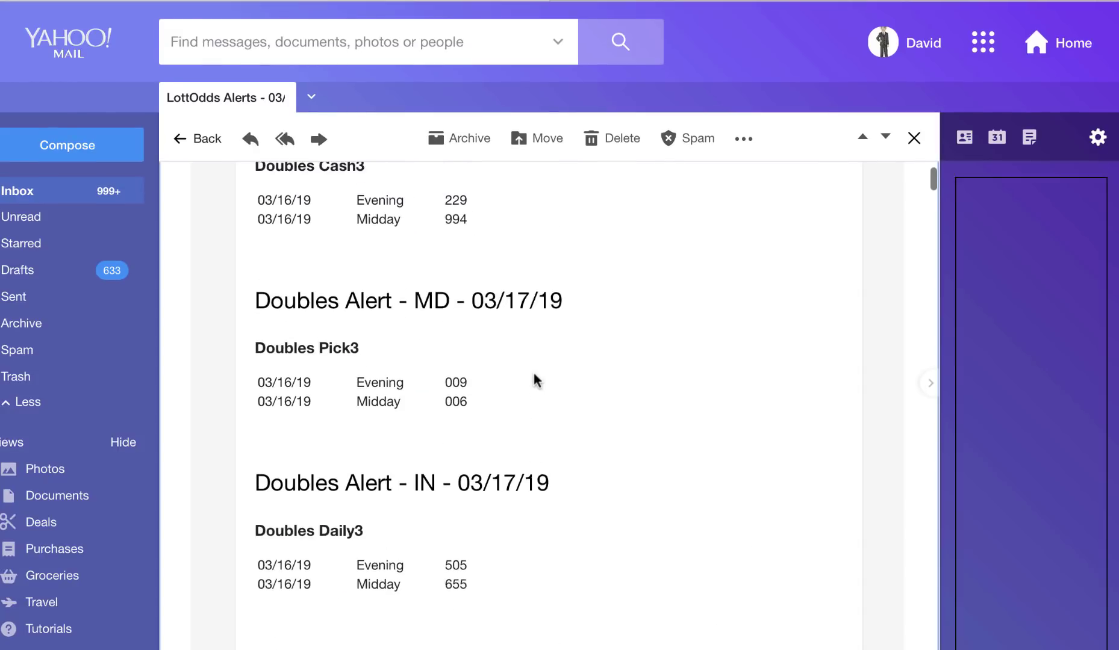
{"action": "scroll", "coordinate": [534, 379], "scroll_direction": "up", "scroll_amount": 5}
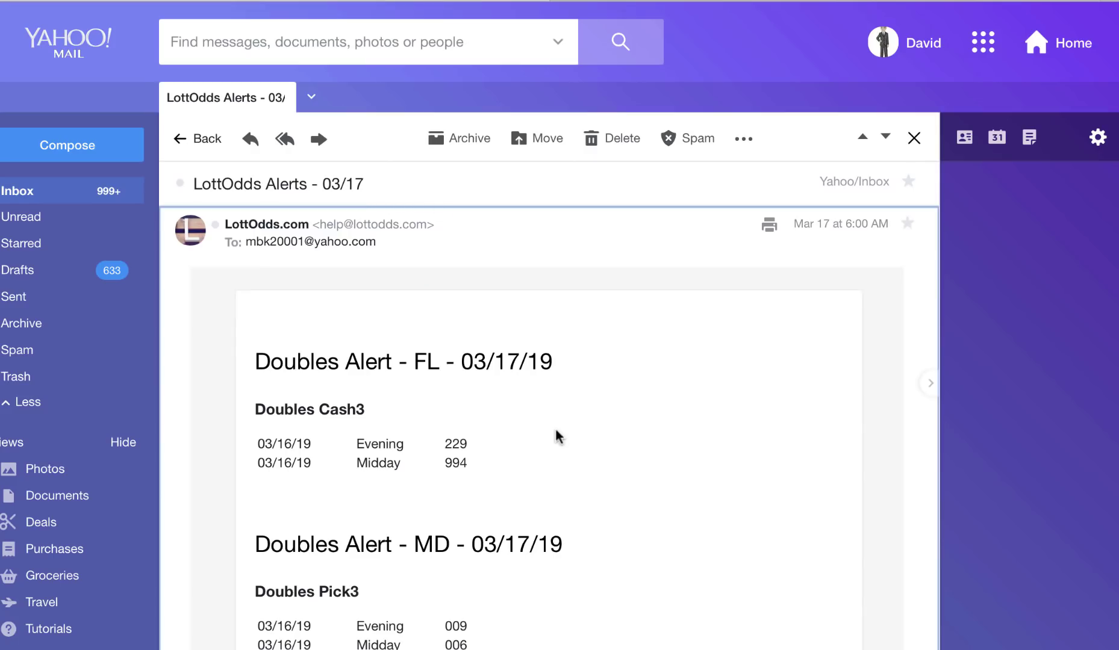
{"action": "scroll", "coordinate": [559, 437], "scroll_direction": "down", "scroll_amount": 4}
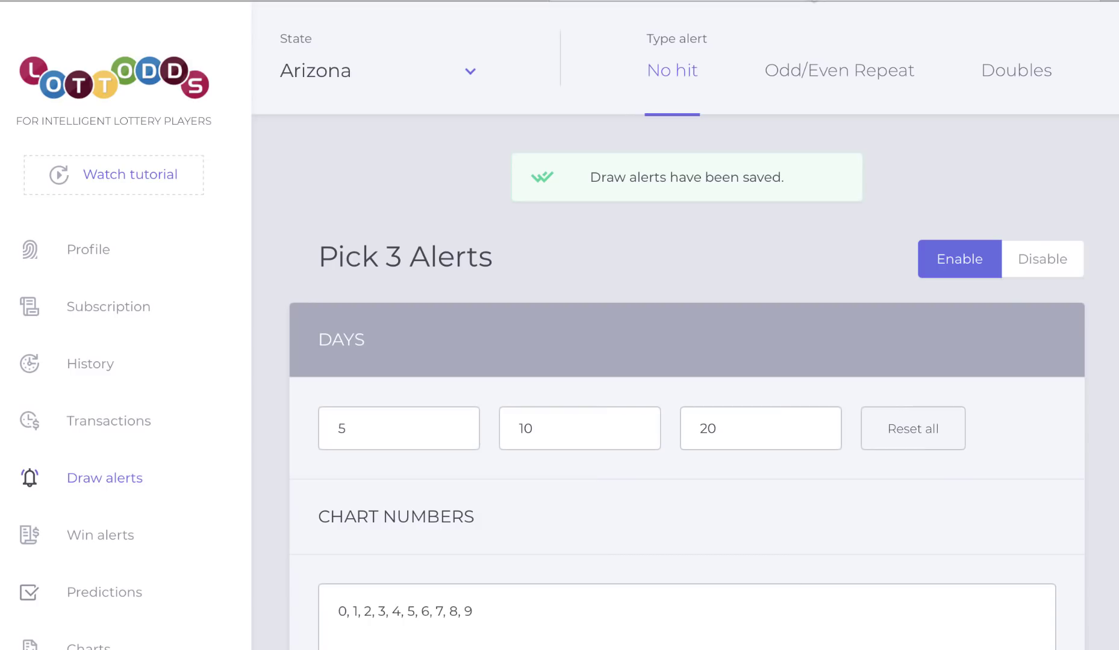
Switch to LottOdds, open the draw history and filter out Pick 4 so only the Pick 3 tables are listed
{"action": "left_click", "coordinate": [90, 364]}
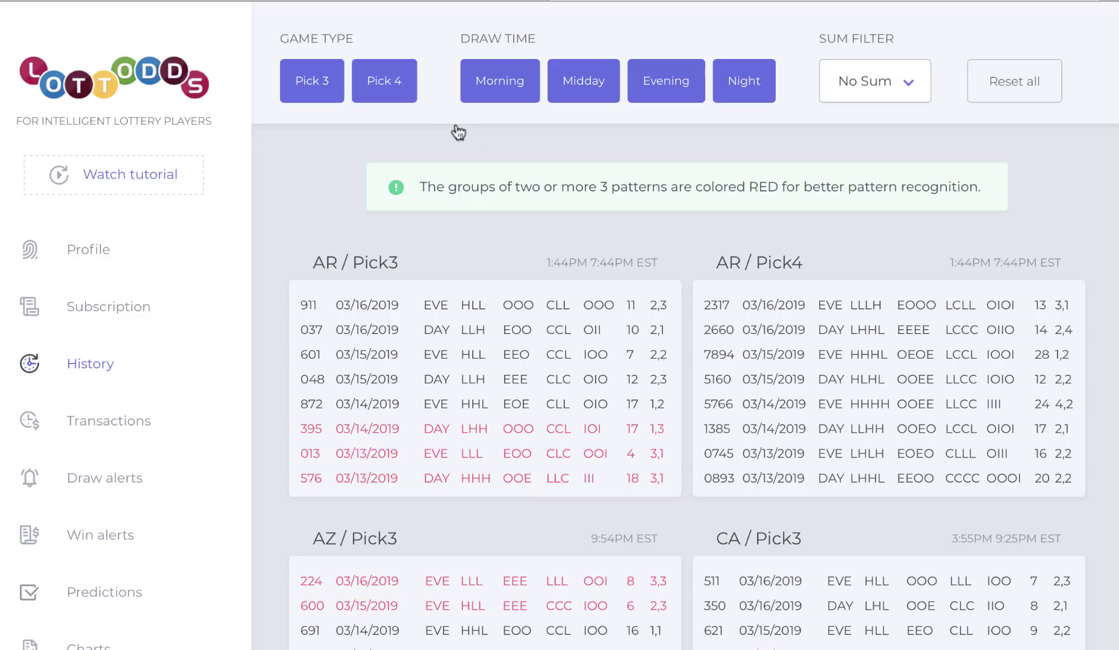
{"action": "left_click", "coordinate": [402, 90]}
{"action": "scroll", "coordinate": [758, 403], "scroll_direction": "down", "scroll_amount": 5}
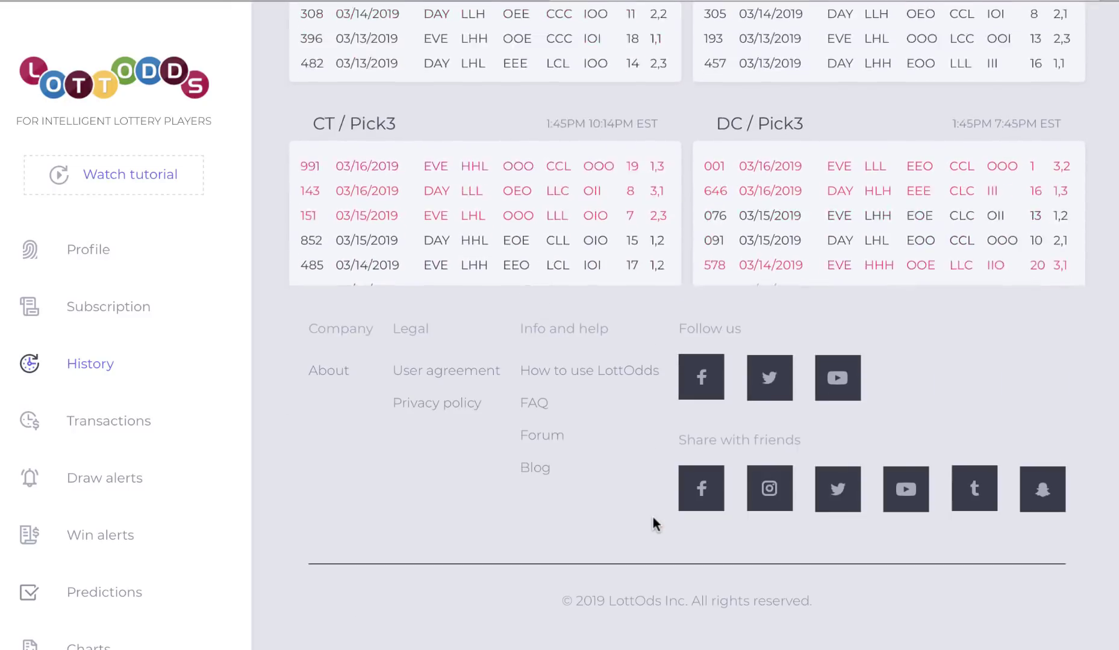
{"action": "scroll", "coordinate": [652, 517], "scroll_direction": "up", "scroll_amount": 9}
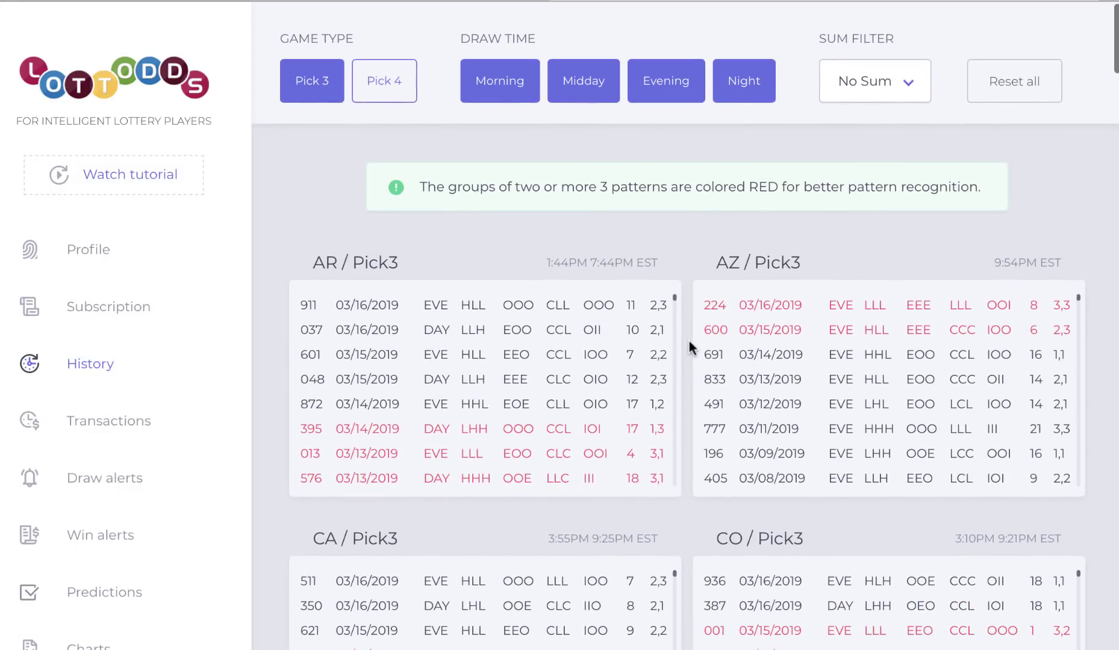
{"action": "scroll", "coordinate": [687, 351], "scroll_direction": "down", "scroll_amount": 1}
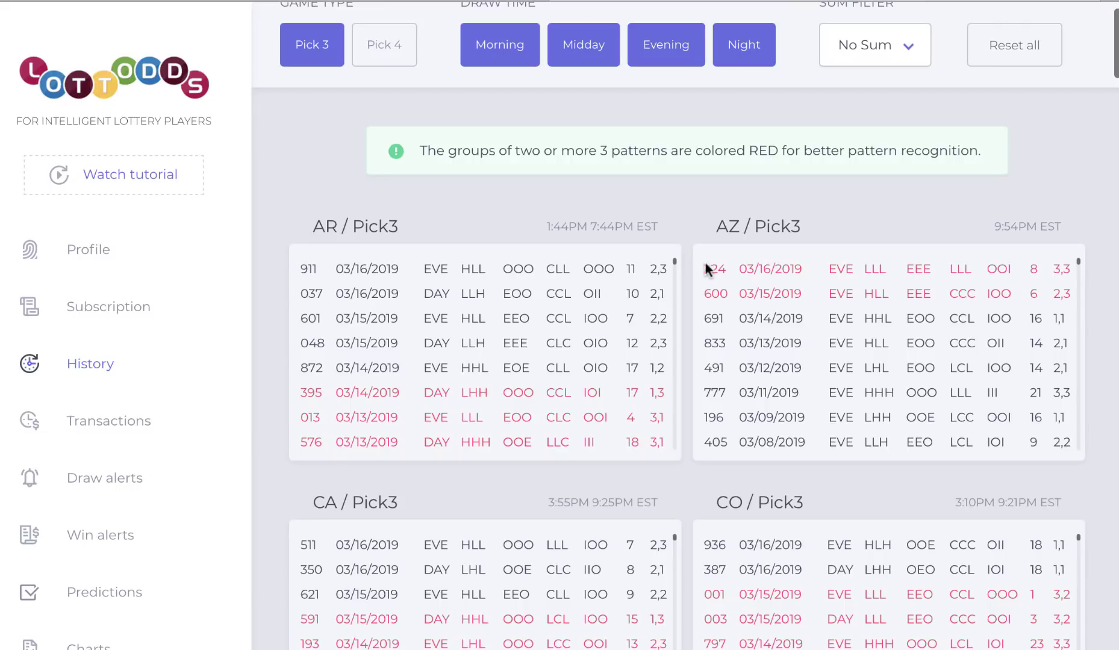
Highlight the two latest Arizona Pick 3 draws, 224 and 600, in the draw history
{"action": "left_click_drag", "start_coordinate": [705, 261], "coordinate": [730, 294]}
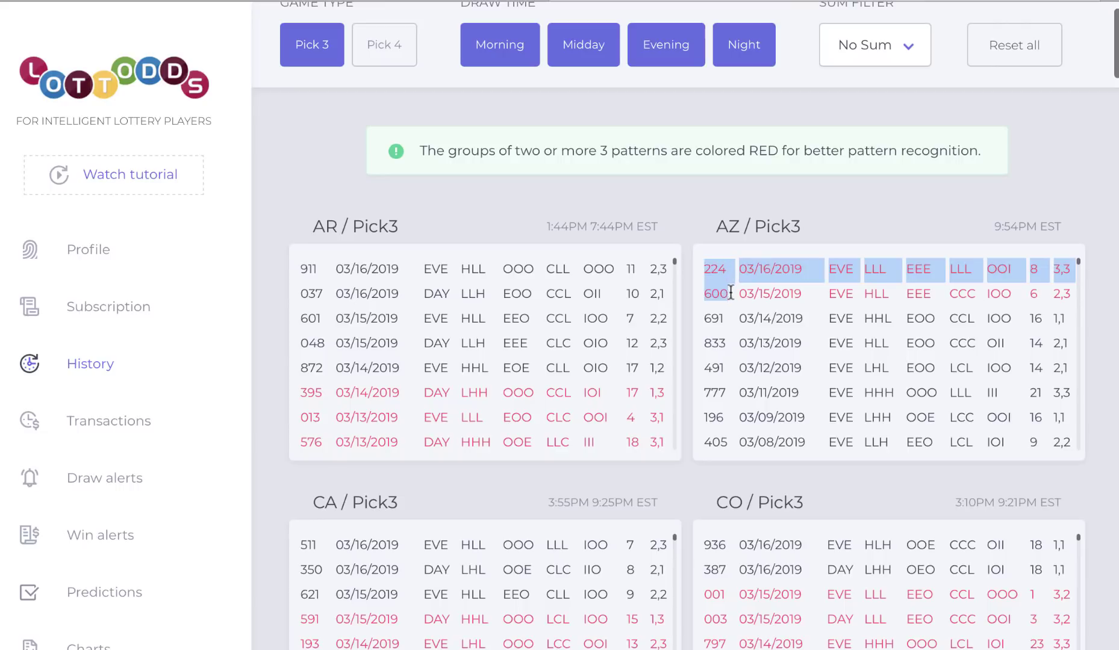
{"action": "scroll", "coordinate": [681, 469], "scroll_direction": "down", "scroll_amount": 3}
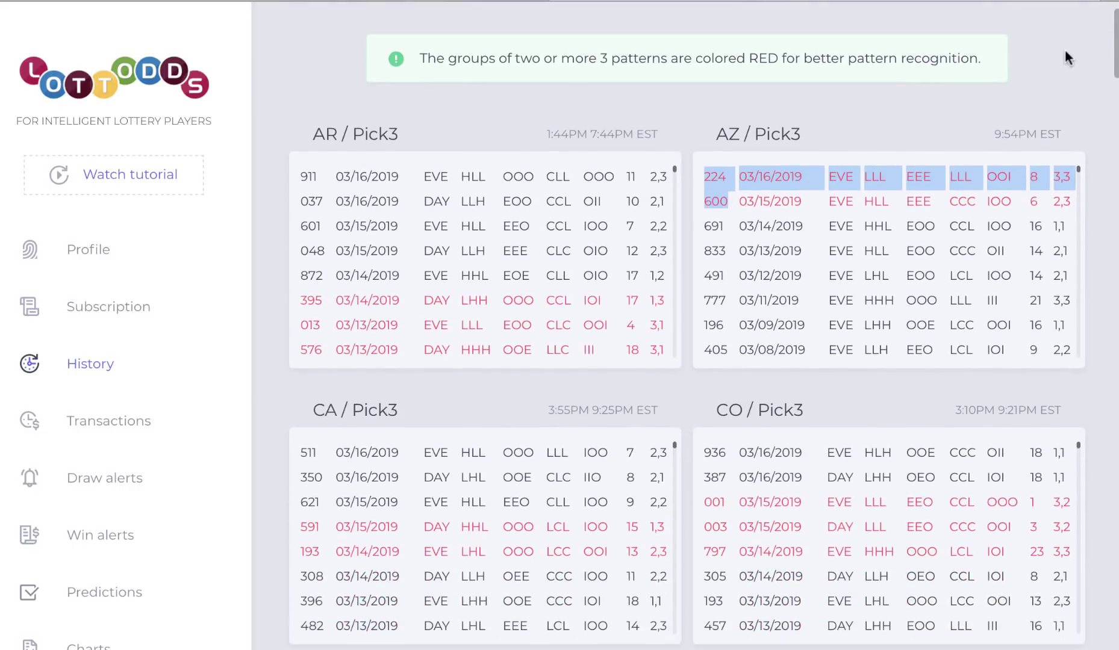
{"action": "scroll", "coordinate": [664, 392], "scroll_direction": "down", "scroll_amount": 8}
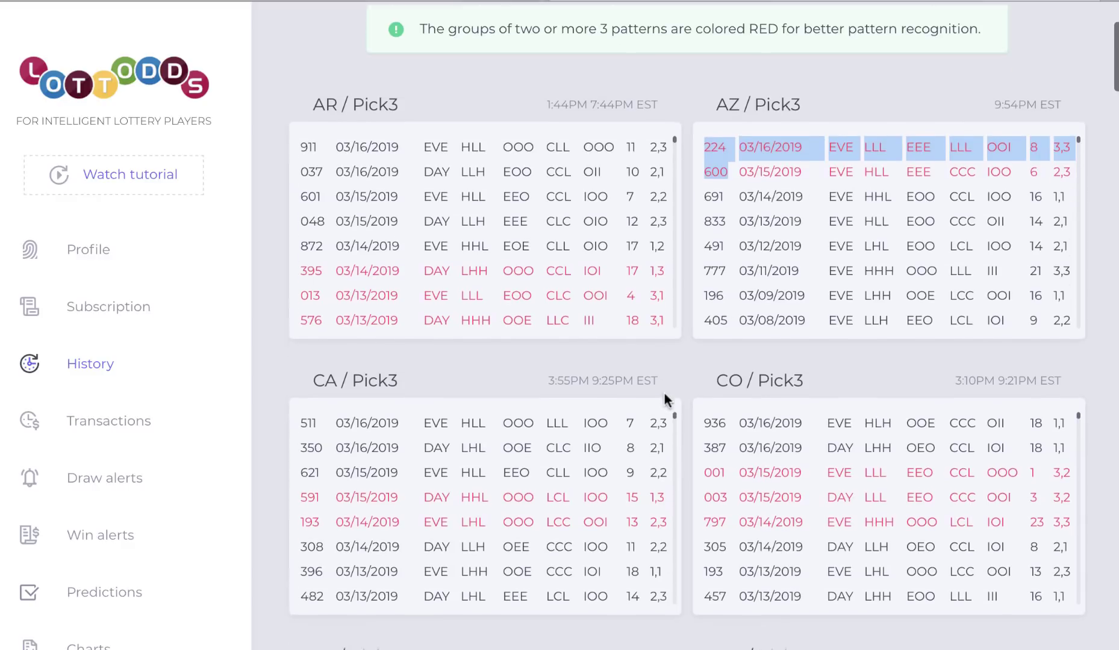
Find the DC Pick 3 history table, highlight its latest draws 001 and 646, and look over the neighbouring states' draws
{"action": "scroll", "coordinate": [687, 402], "scroll_direction": "down", "scroll_amount": 10}
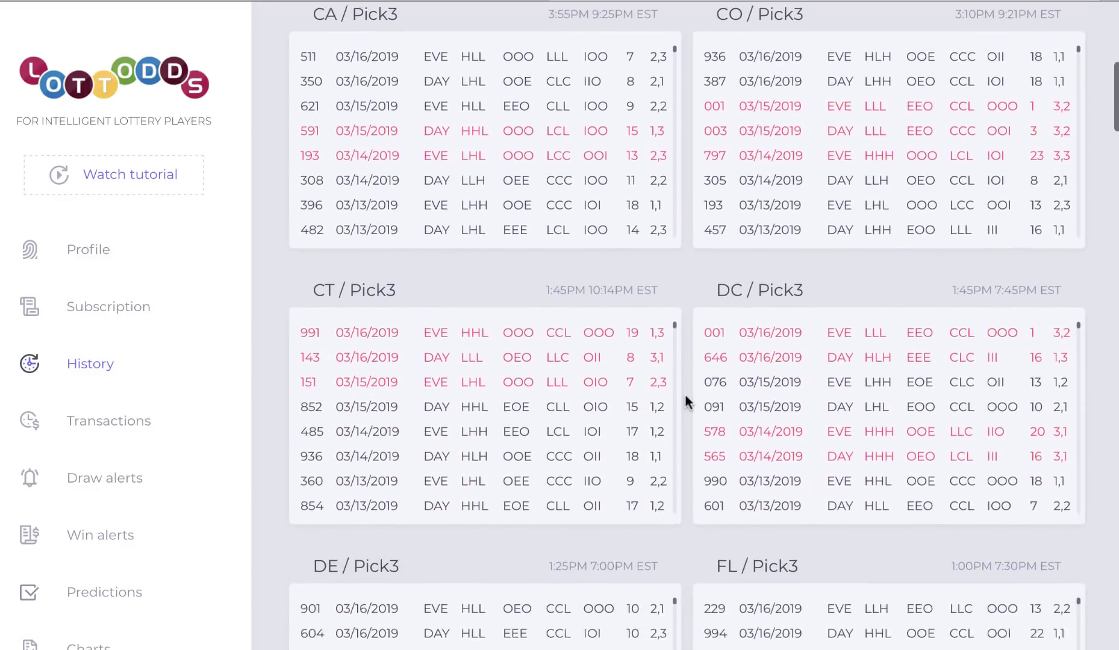
{"action": "scroll", "coordinate": [685, 394], "scroll_direction": "up", "scroll_amount": 1}
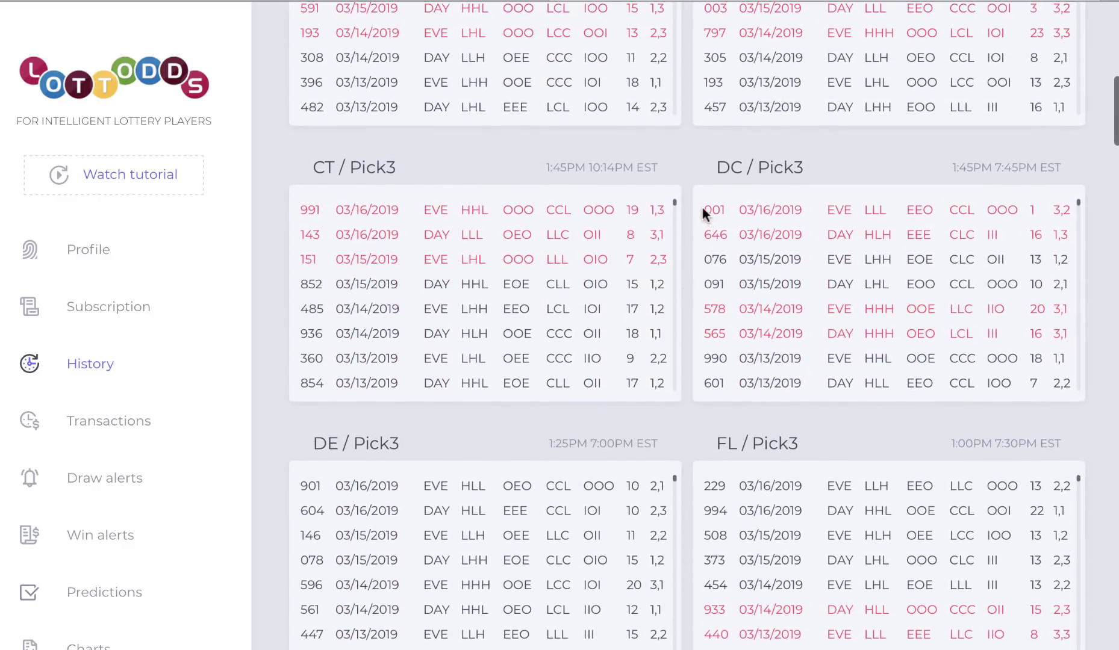
{"action": "left_click_drag", "start_coordinate": [702, 208], "coordinate": [729, 234]}
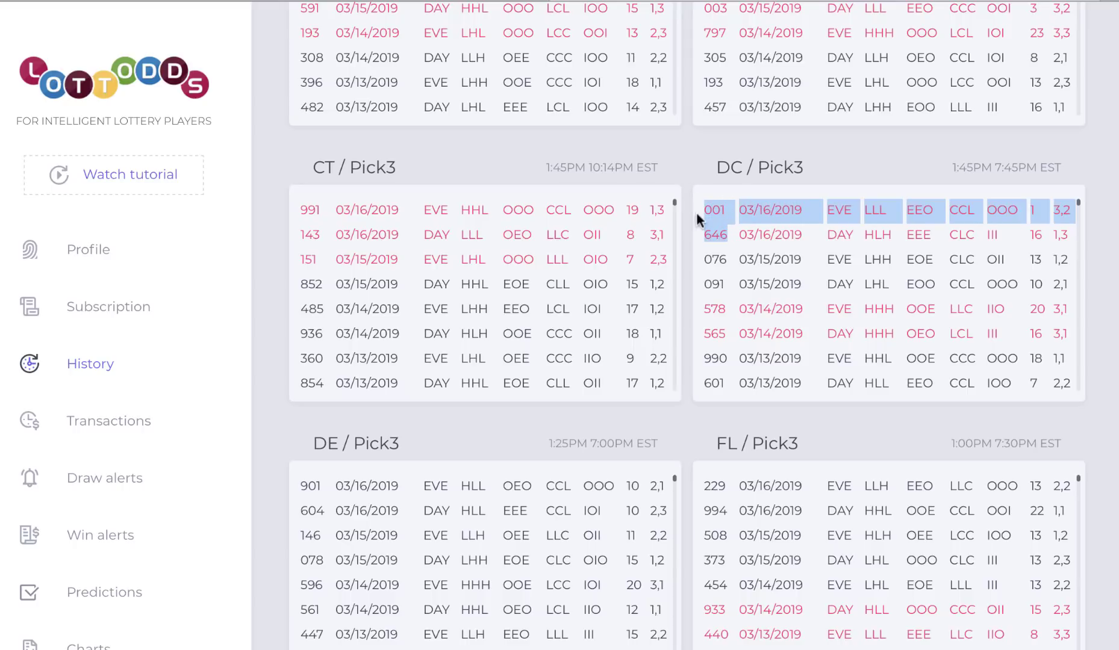
{"action": "scroll", "coordinate": [681, 250], "scroll_direction": "down", "scroll_amount": 3}
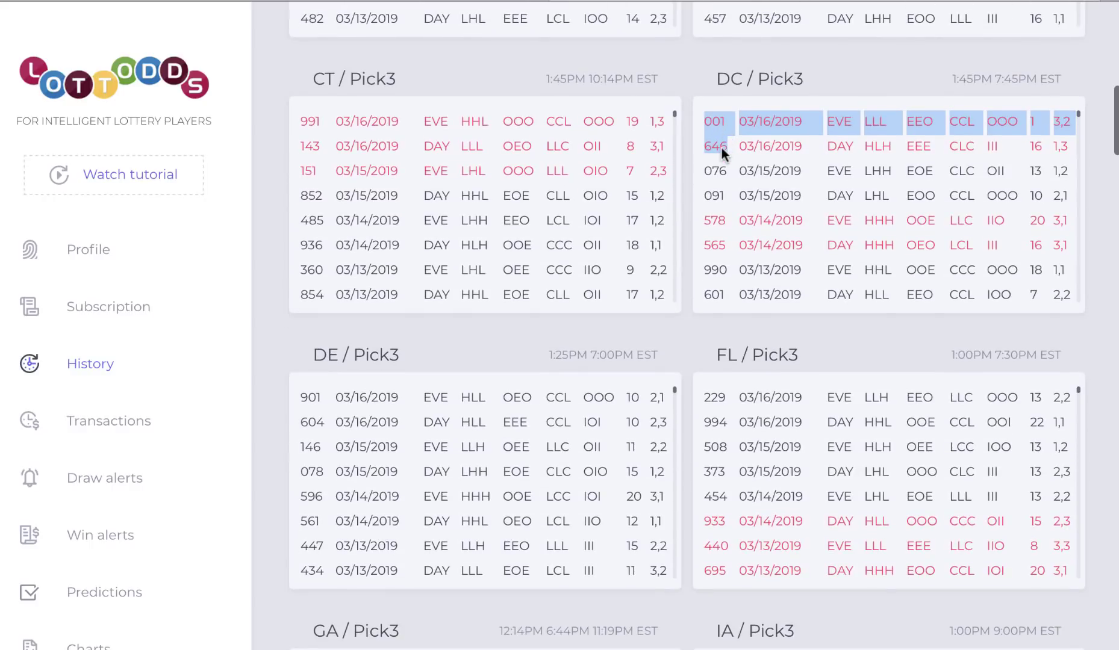
{"action": "left_click", "coordinate": [833, 85]}
{"action": "scroll", "coordinate": [832, 100], "scroll_direction": "down", "scroll_amount": 5}
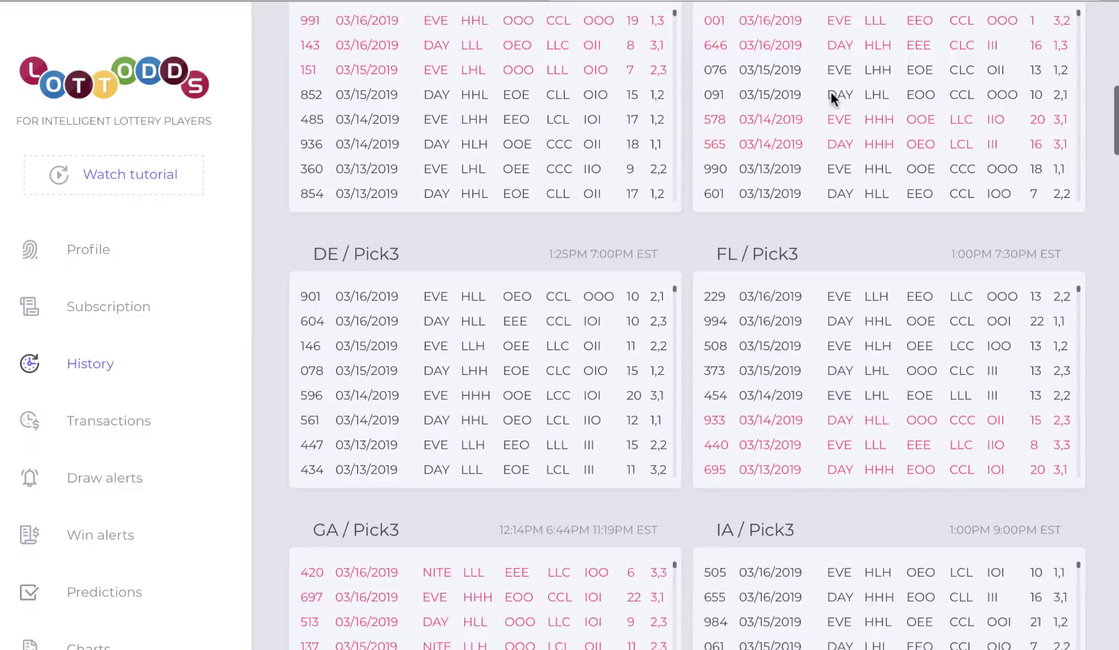
{"action": "scroll", "coordinate": [148, 451], "scroll_direction": "down", "scroll_amount": 3}
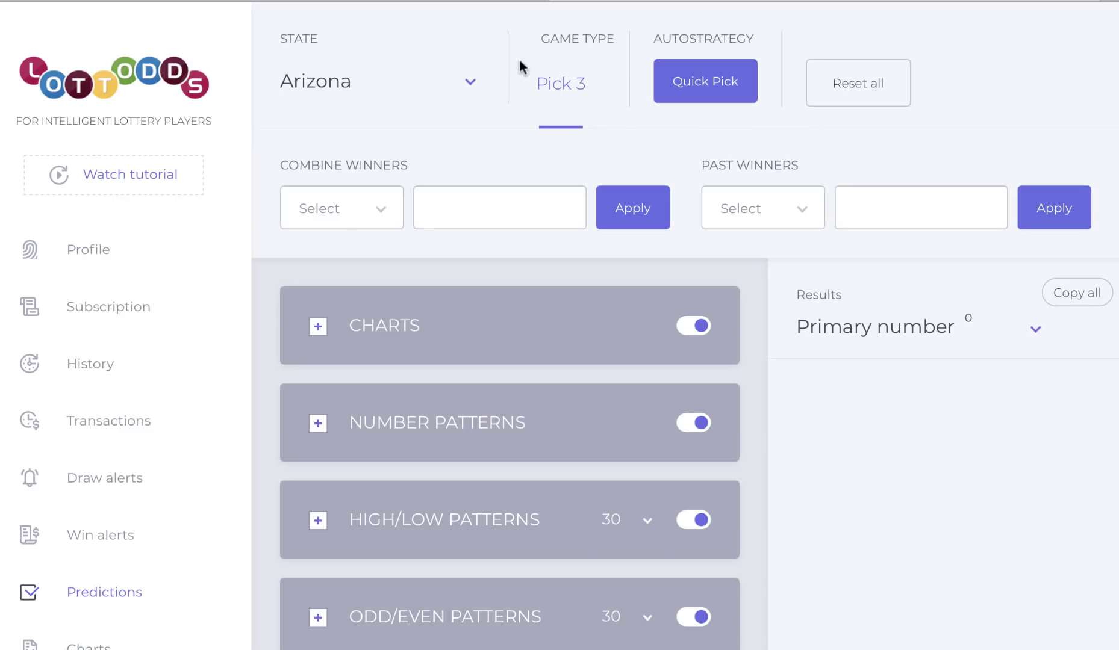
Set the Pick 3 predictions to District of Columbia and list the results as Box numbers
{"action": "left_click", "coordinate": [471, 87]}
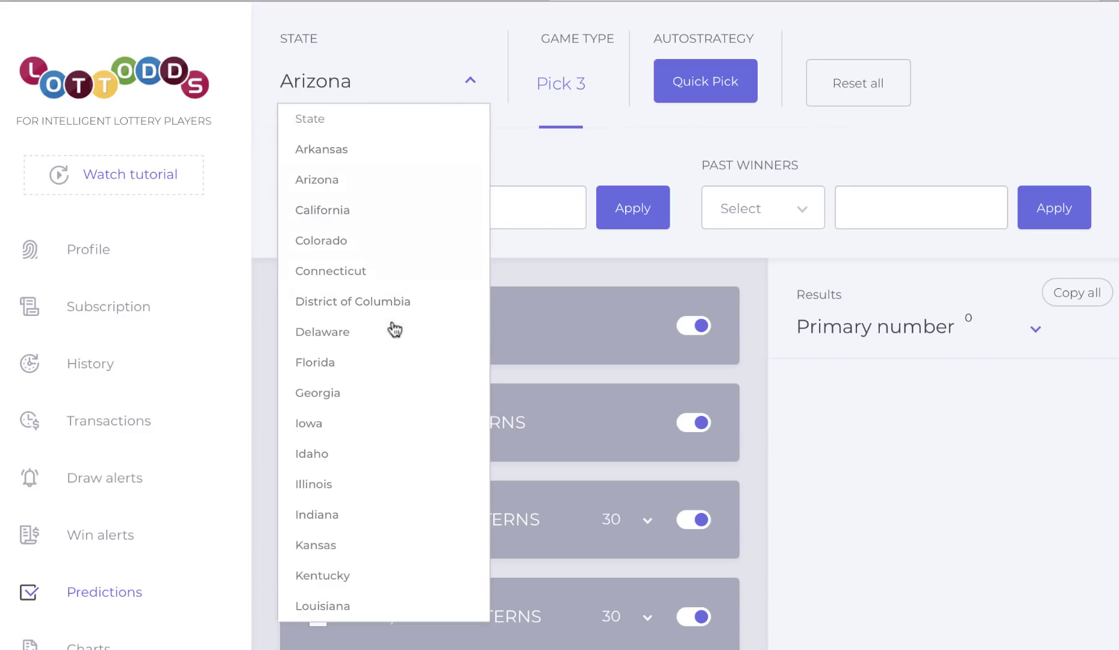
{"action": "left_click", "coordinate": [363, 303]}
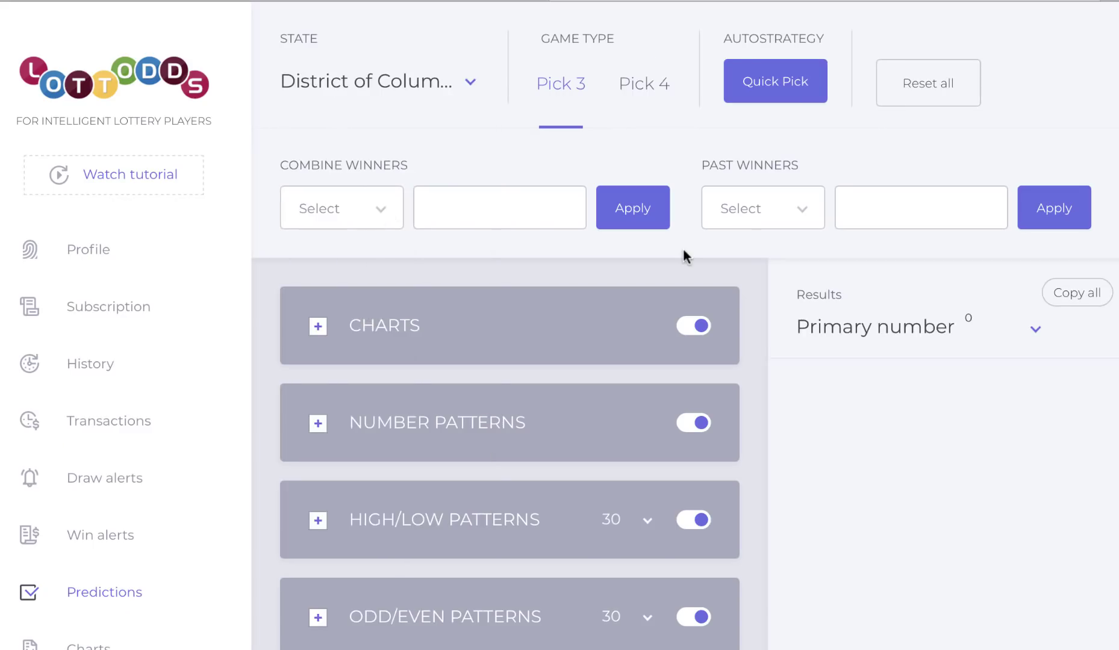
{"action": "scroll", "coordinate": [686, 252], "scroll_direction": "down", "scroll_amount": 2}
{"action": "left_click", "coordinate": [1031, 198]}
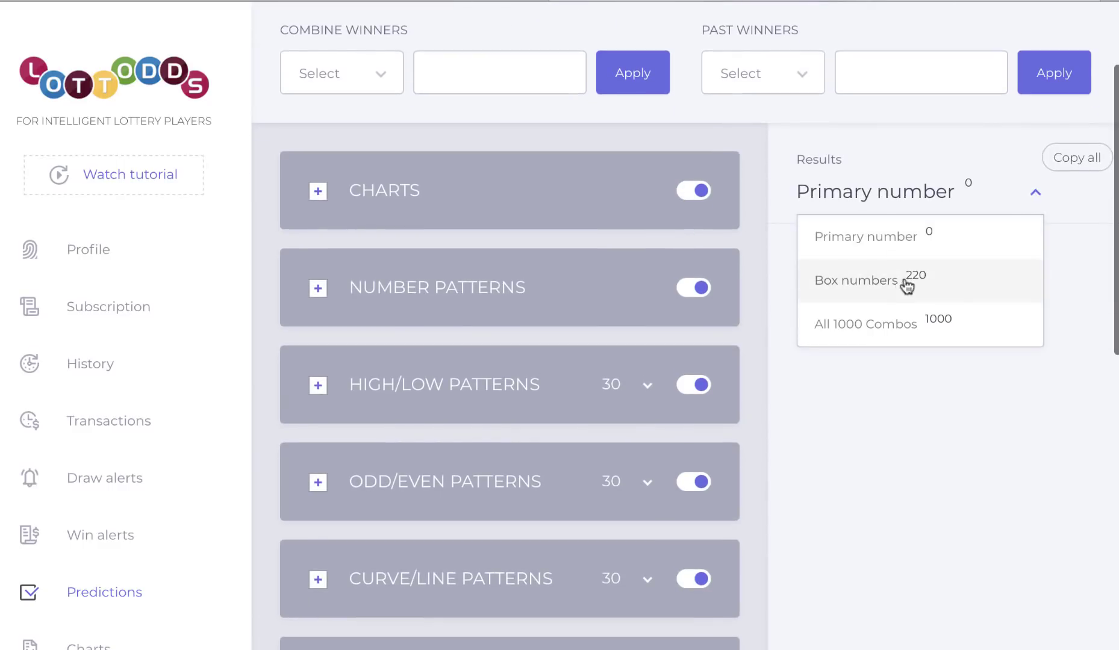
{"action": "left_click", "coordinate": [900, 282]}
{"action": "scroll", "coordinate": [621, 178], "scroll_direction": "down", "scroll_amount": 1}
{"action": "scroll", "coordinate": [621, 177], "scroll_direction": "down", "scroll_amount": 1}
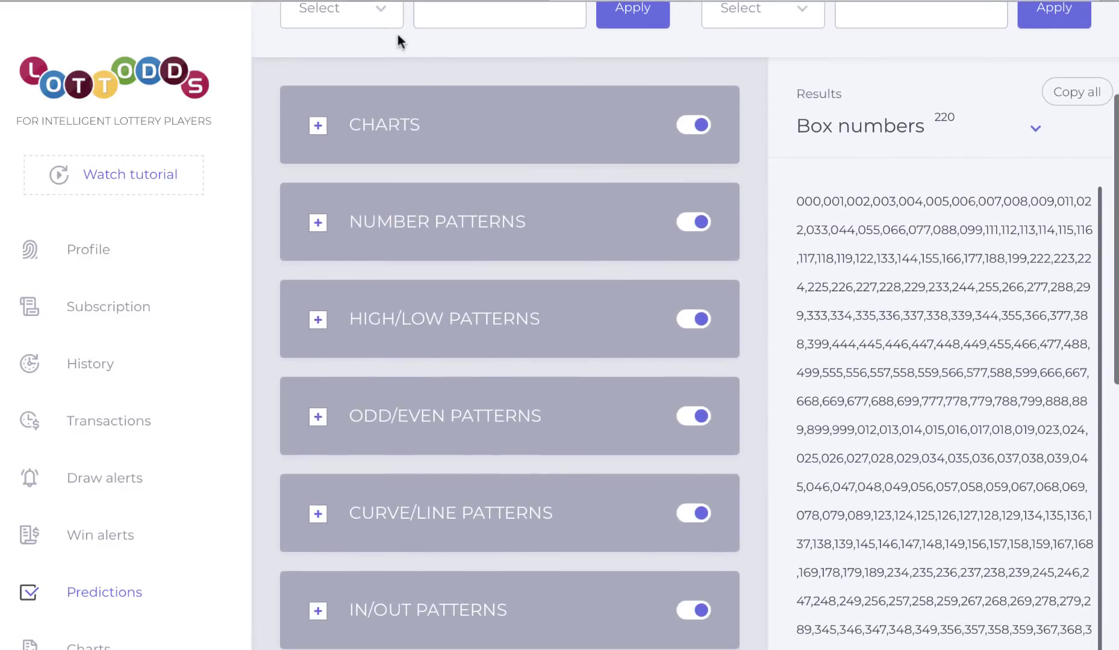
Review the patterns of District of Columbia's latest draws in the Combine Winners list
{"action": "left_click", "coordinate": [380, 24]}
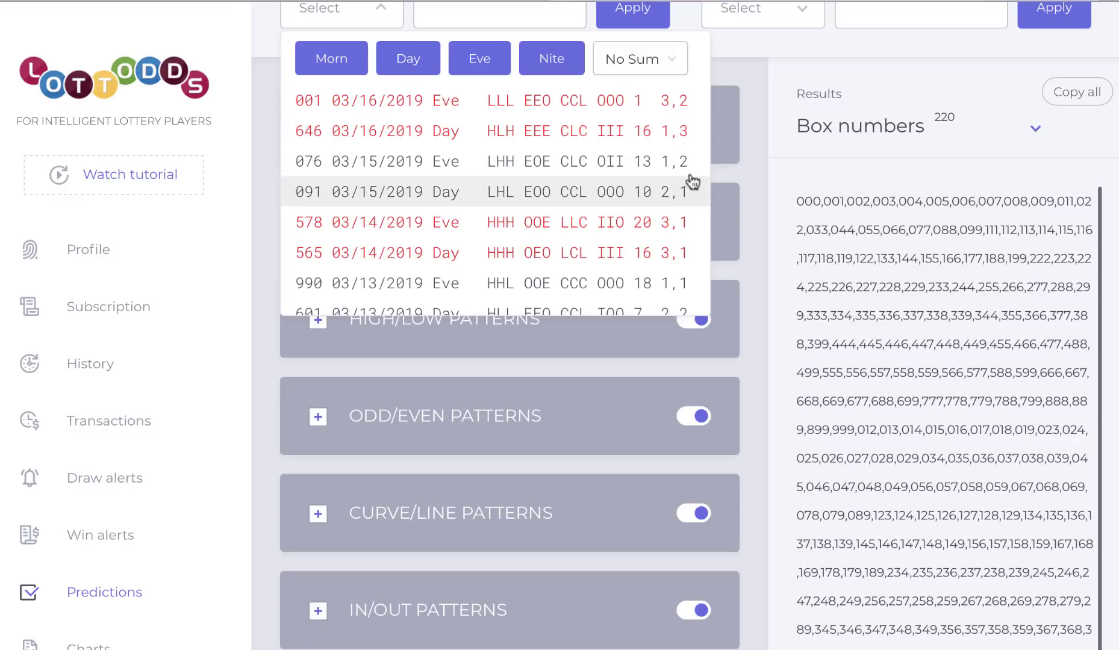
{"action": "scroll", "coordinate": [668, 188], "scroll_direction": "down", "scroll_amount": 1}
{"action": "scroll", "coordinate": [668, 187], "scroll_direction": "down", "scroll_amount": 2}
{"action": "scroll", "coordinate": [675, 151], "scroll_direction": "up", "scroll_amount": 3}
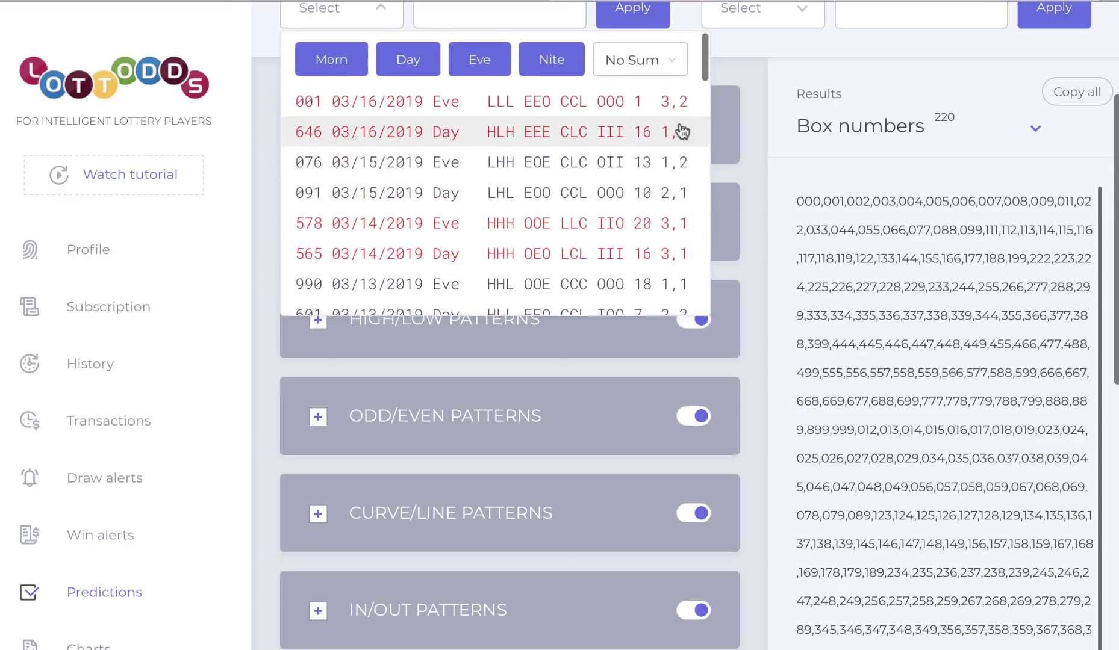
{"action": "scroll", "coordinate": [682, 108], "scroll_direction": "down", "scroll_amount": 3}
{"action": "scroll", "coordinate": [682, 111], "scroll_direction": "up", "scroll_amount": 5}
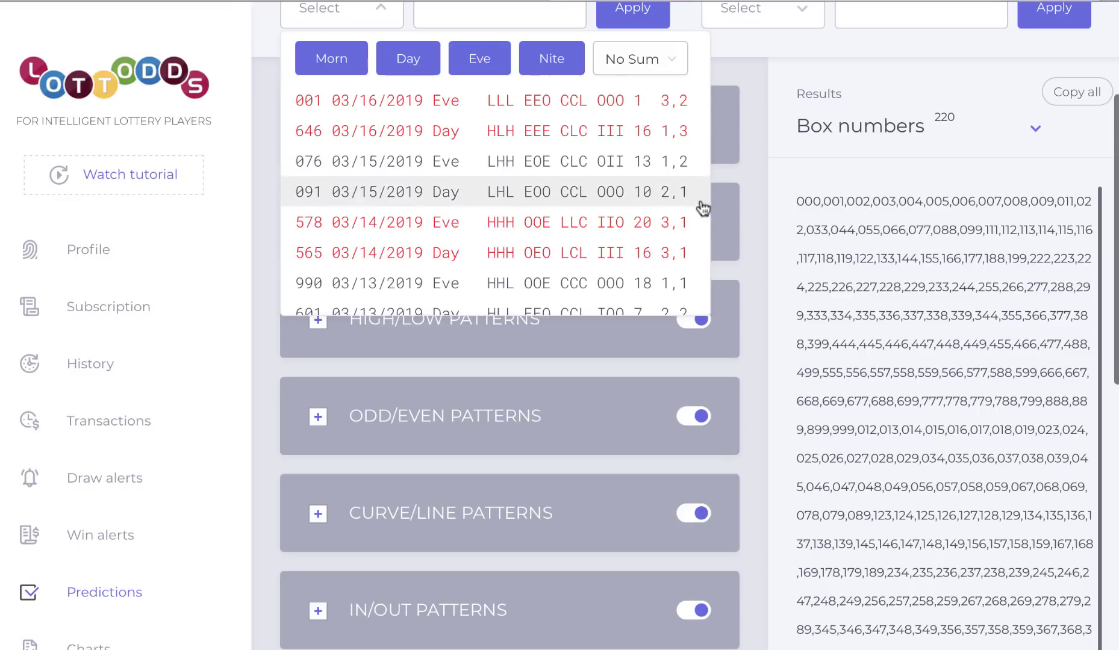
Exclude the LLL pattern in the High/Low Patterns filter and collapse that section
{"action": "scroll", "coordinate": [757, 227], "scroll_direction": "down", "scroll_amount": 1}
{"action": "scroll", "coordinate": [756, 227], "scroll_direction": "down", "scroll_amount": 2}
{"action": "left_click", "coordinate": [519, 148]}
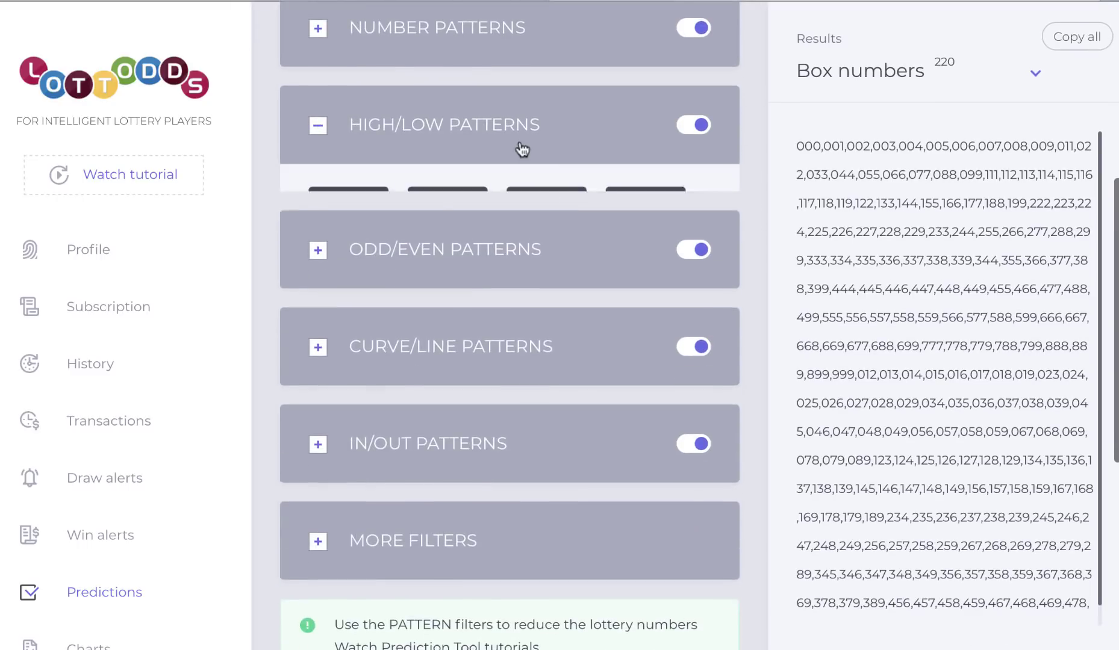
{"action": "left_click", "coordinate": [620, 271]}
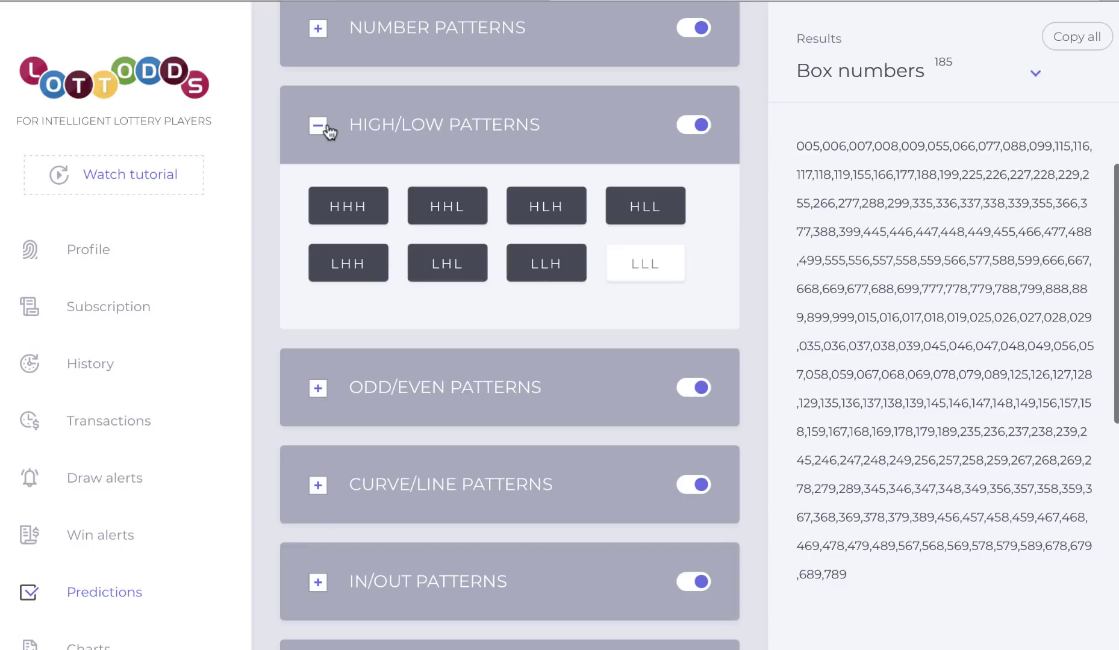
{"action": "left_click", "coordinate": [318, 125]}
Check the latest DC draw among the Combine Winners, then exclude the OOO pattern from the In/Out Patterns
{"action": "scroll", "coordinate": [743, 190], "scroll_direction": "up", "scroll_amount": 4}
{"action": "left_click", "coordinate": [370, 156]}
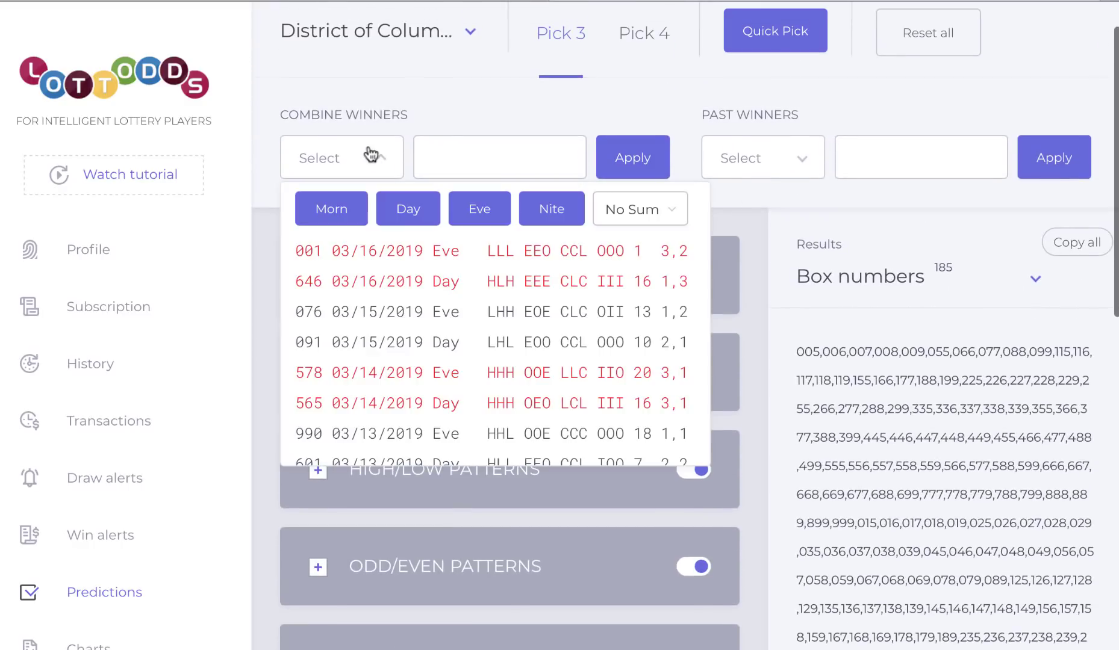
{"action": "scroll", "coordinate": [749, 320], "scroll_direction": "down", "scroll_amount": 2}
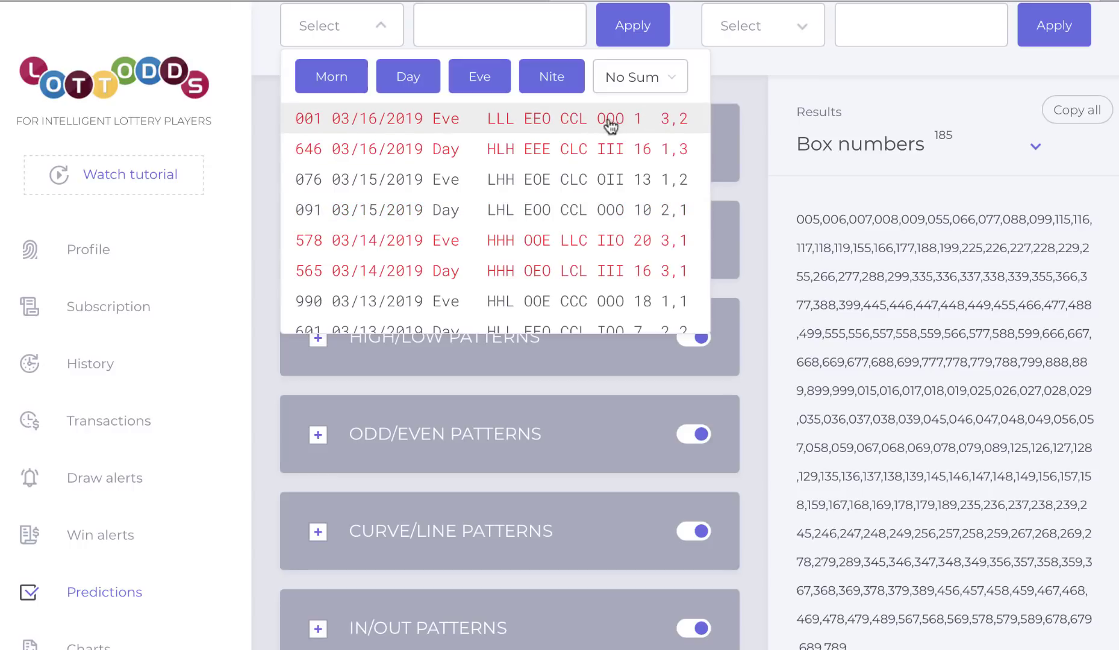
{"action": "scroll", "coordinate": [757, 314], "scroll_direction": "down", "scroll_amount": 5}
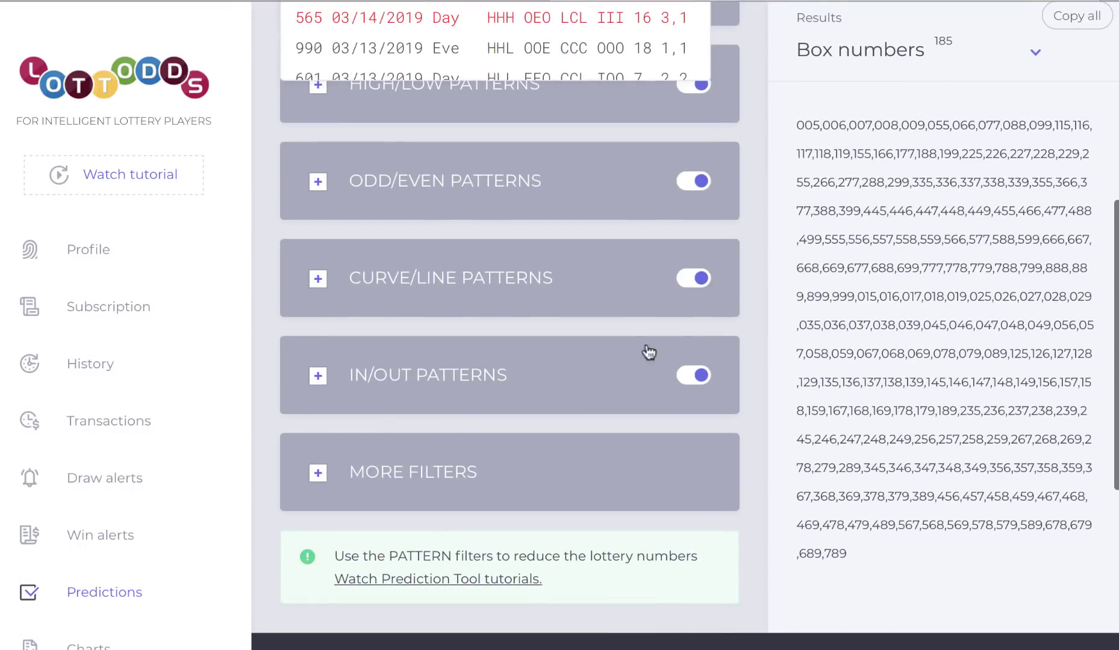
{"action": "left_click", "coordinate": [538, 390]}
{"action": "left_click", "coordinate": [643, 551]}
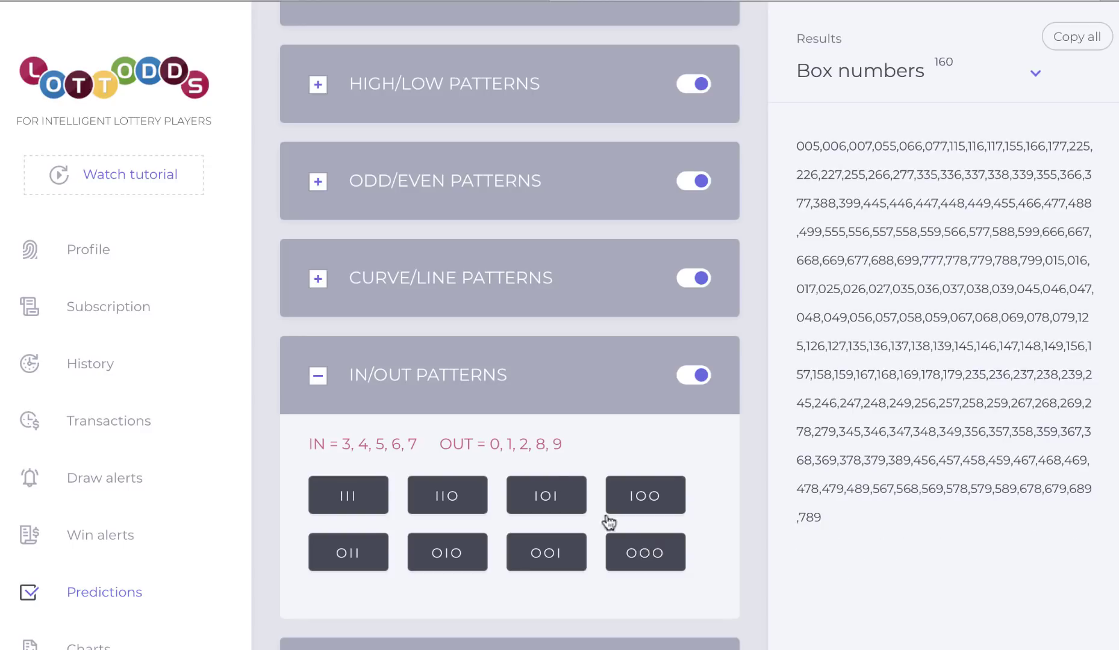
{"action": "left_click", "coordinate": [318, 375]}
Consult the latest DC draw's sum in the Combine Winners list and exclude sum 1 under More Filters
{"action": "scroll", "coordinate": [709, 247], "scroll_direction": "up", "scroll_amount": 7}
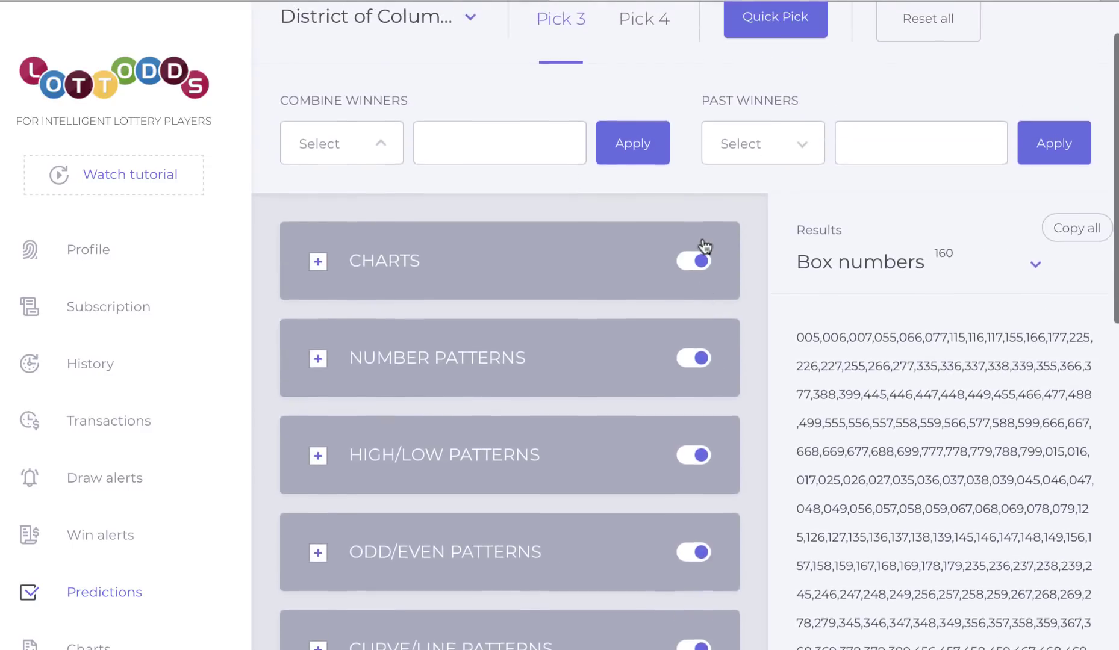
{"action": "left_click", "coordinate": [382, 155]}
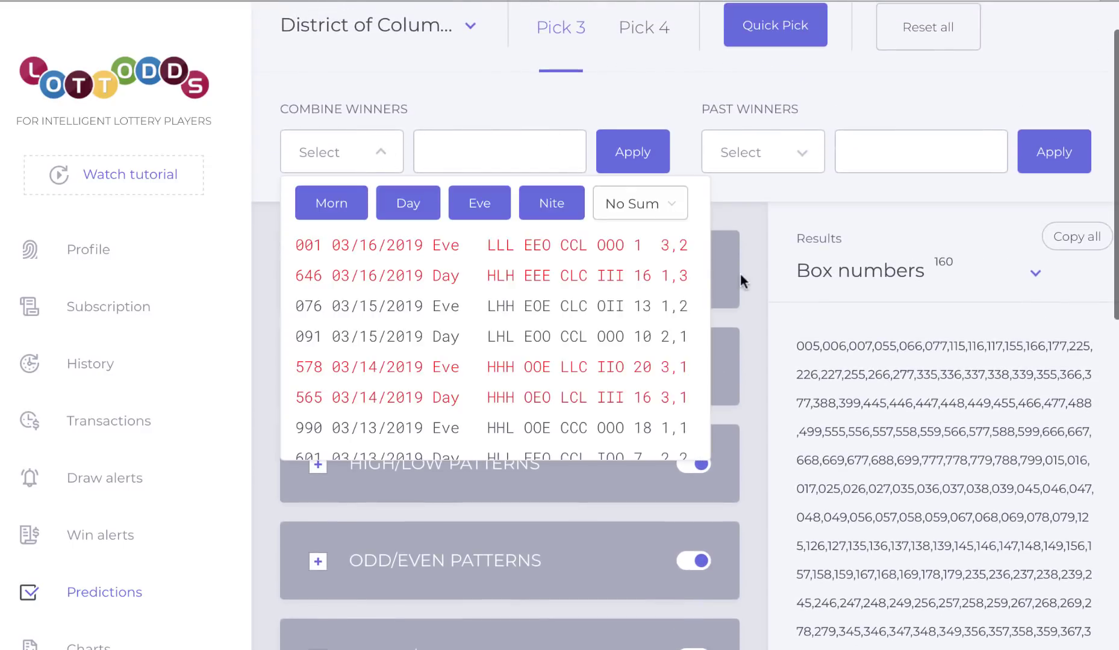
{"action": "scroll", "coordinate": [741, 277], "scroll_direction": "down", "scroll_amount": 2}
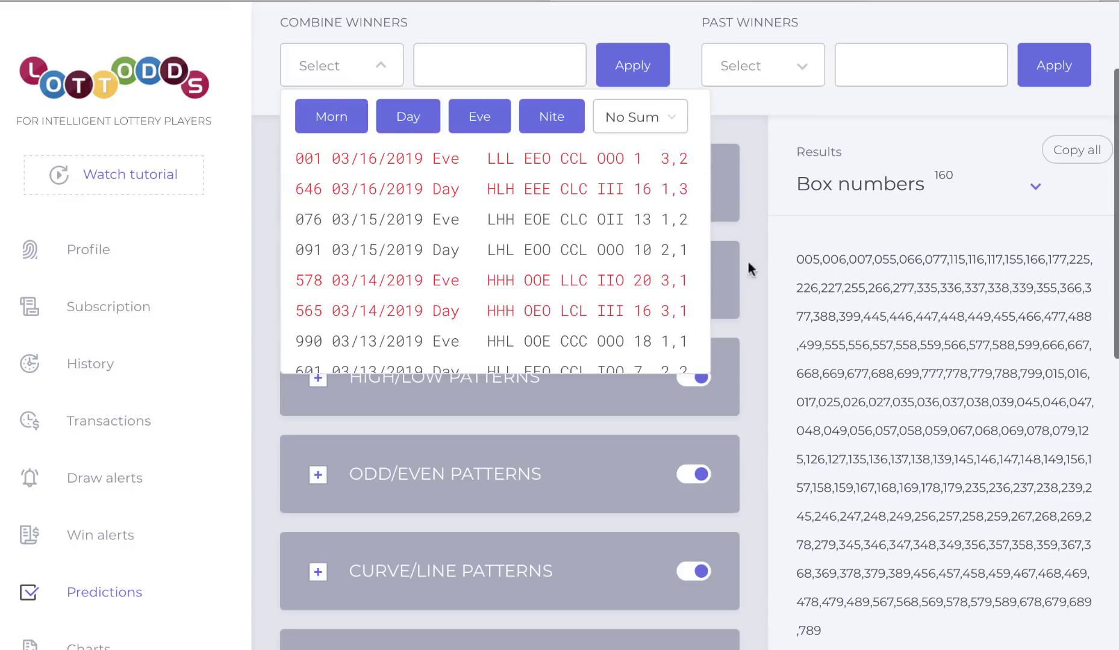
{"action": "left_click", "coordinate": [769, 310]}
{"action": "scroll", "coordinate": [769, 310], "scroll_direction": "down", "scroll_amount": 8}
{"action": "left_click", "coordinate": [511, 265]}
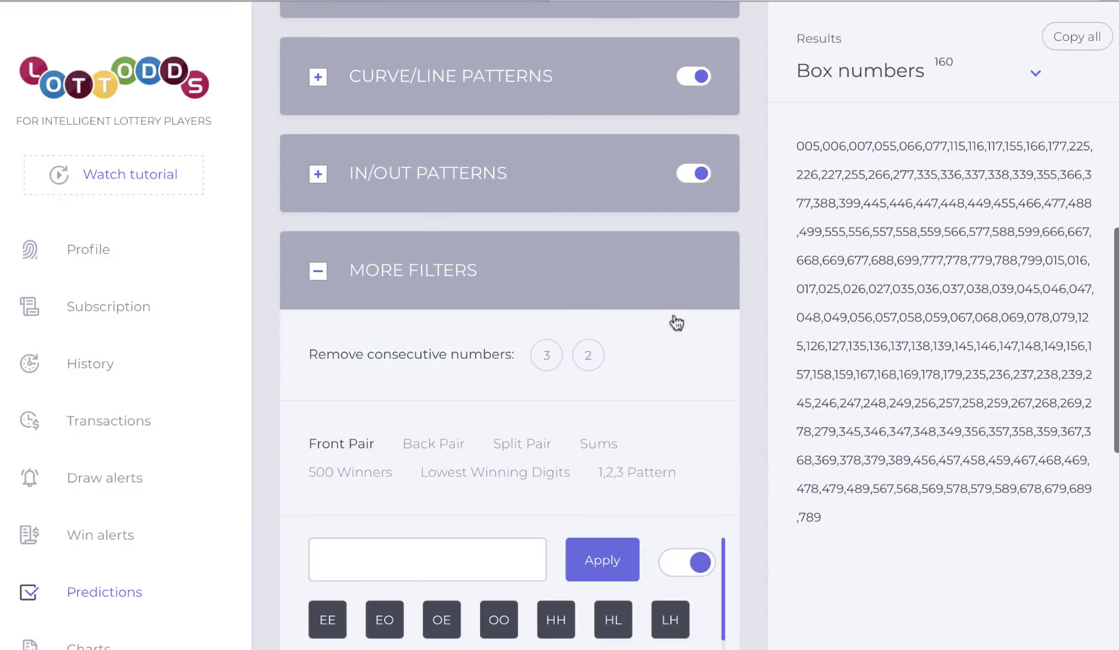
{"action": "scroll", "coordinate": [674, 375], "scroll_direction": "down", "scroll_amount": 4}
{"action": "left_click", "coordinate": [587, 202]}
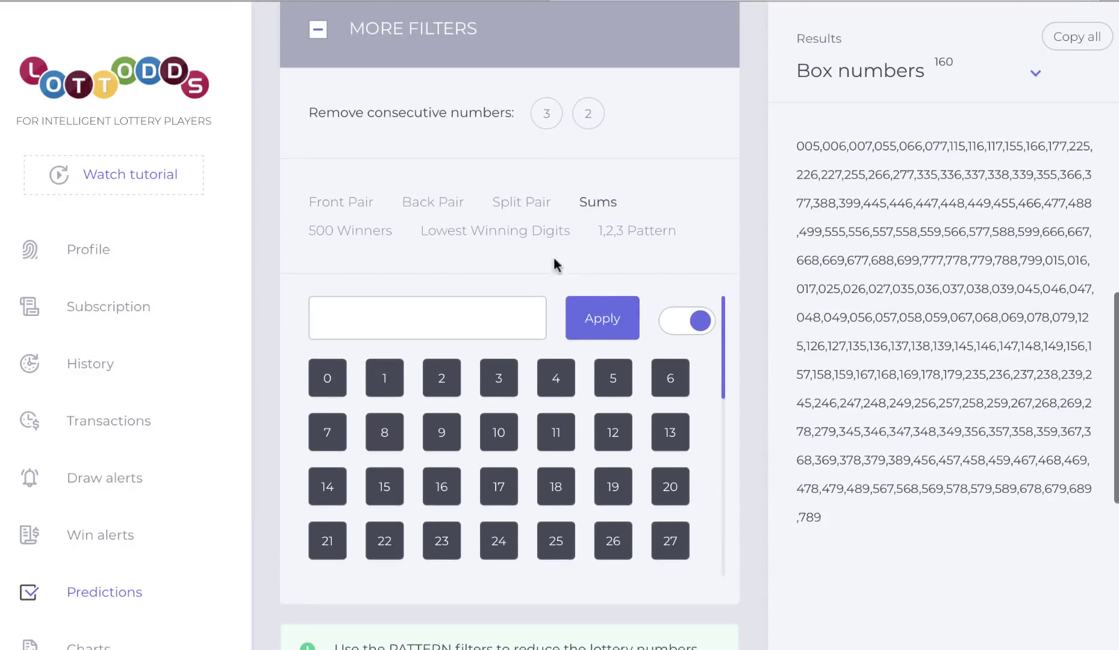
{"action": "left_click", "coordinate": [384, 377]}
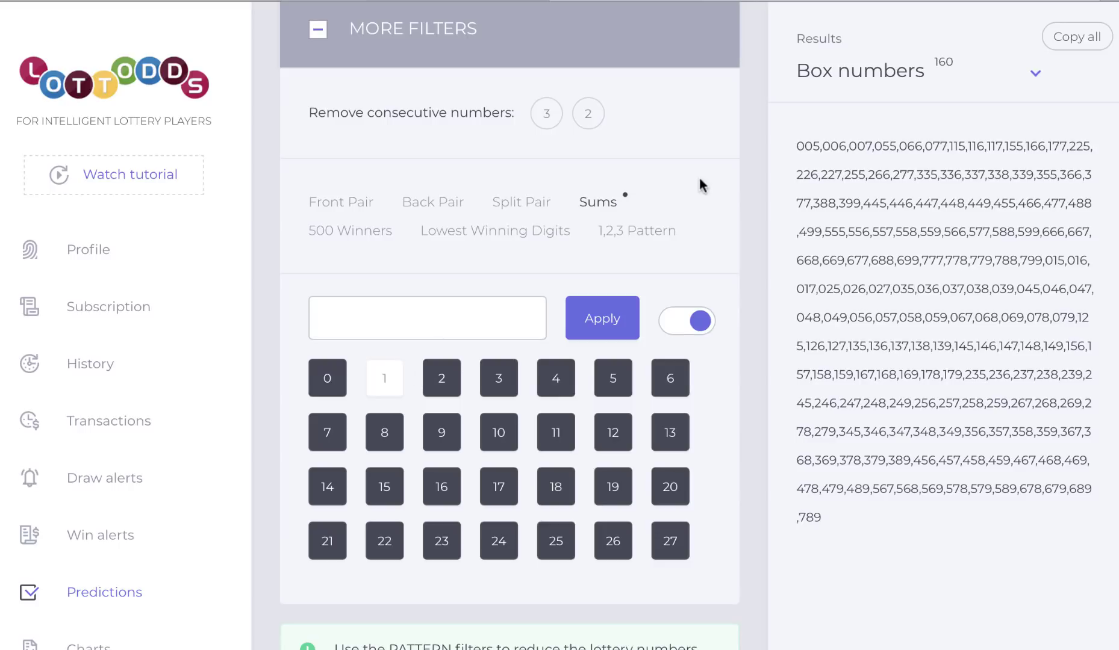
Check the latest draw's 1,2,3 pattern among the Combine Winners and exclude 3,2 in the 1,2,3 Pattern filter
{"action": "left_click", "coordinate": [635, 236]}
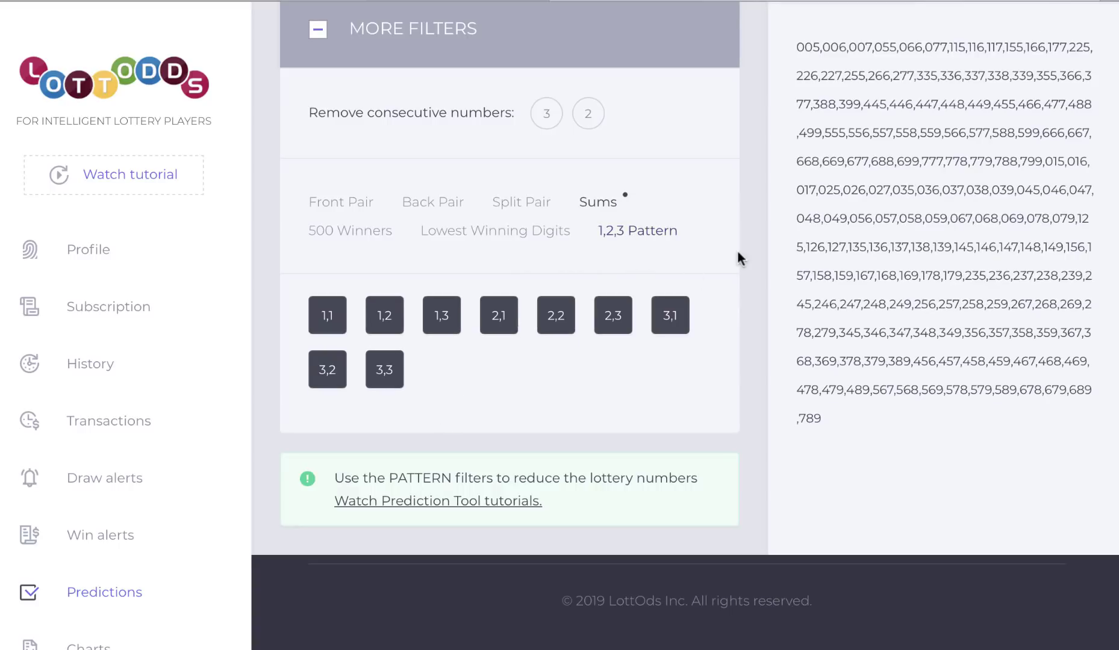
{"action": "scroll", "coordinate": [737, 249], "scroll_direction": "up", "scroll_amount": 10}
{"action": "left_click", "coordinate": [375, 172]}
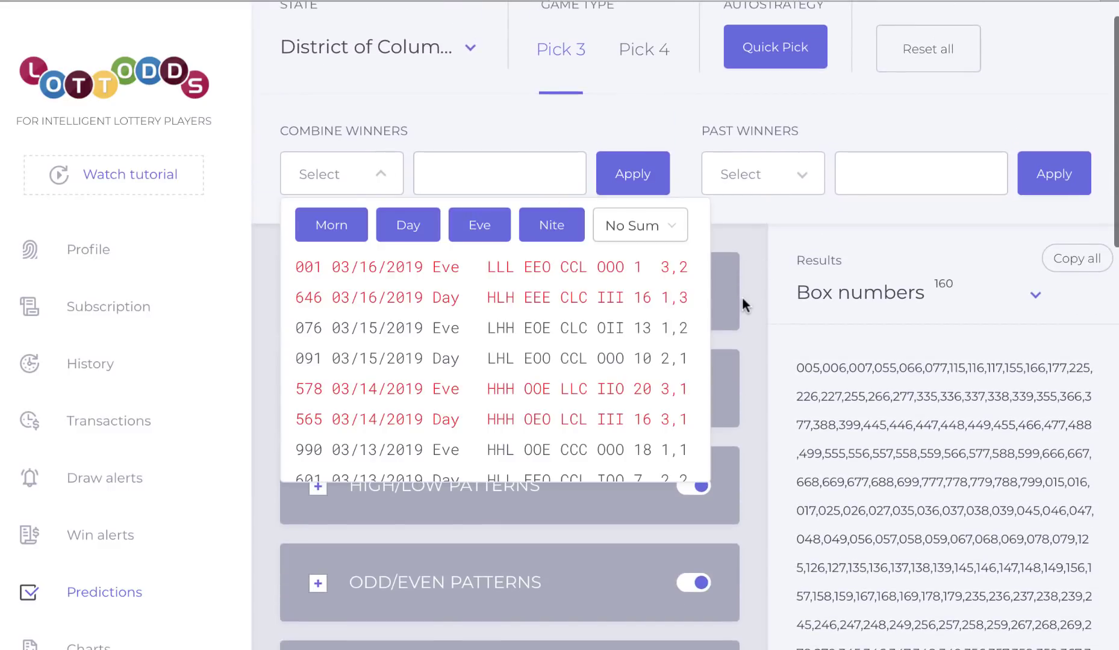
{"action": "scroll", "coordinate": [741, 298], "scroll_direction": "down", "scroll_amount": 10}
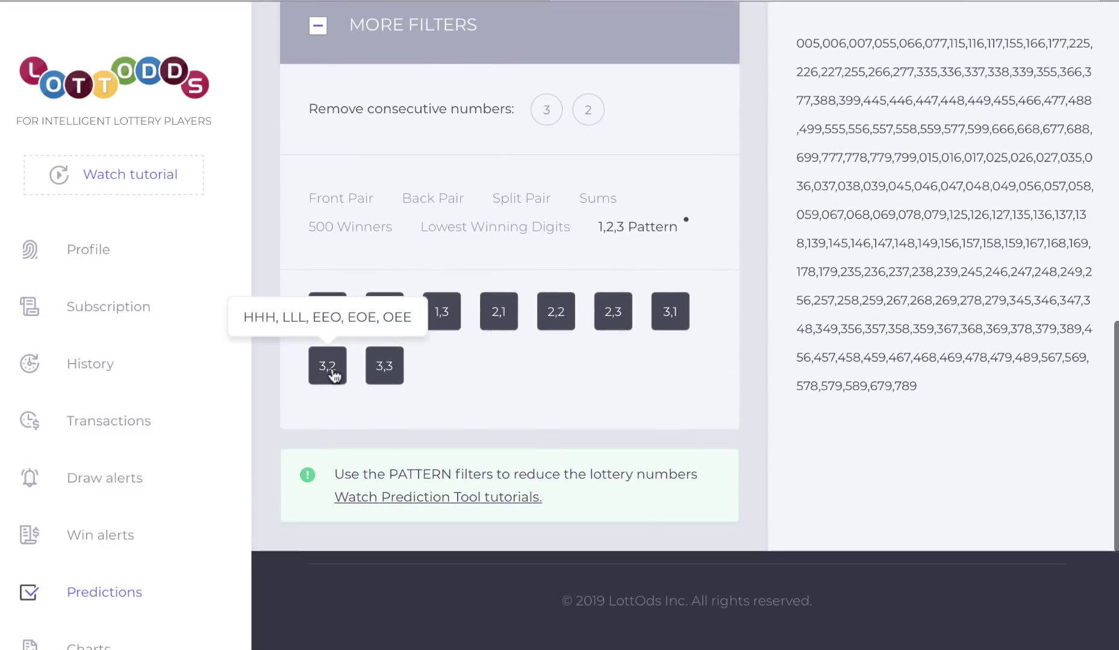
{"action": "left_click", "coordinate": [332, 369]}
{"action": "scroll", "coordinate": [670, 382], "scroll_direction": "up", "scroll_amount": 4}
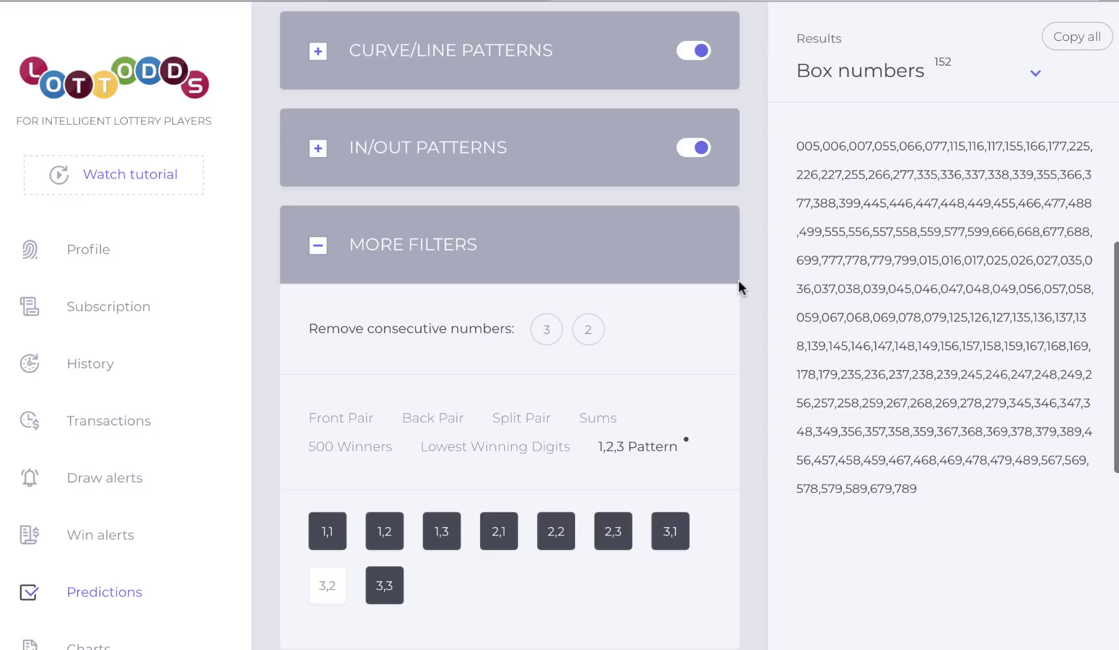
Remove combinations with 3 consecutive numbers under More Filters
{"action": "scroll", "coordinate": [739, 281], "scroll_direction": "up", "scroll_amount": 1}
{"action": "scroll", "coordinate": [739, 280], "scroll_direction": "down", "scroll_amount": 1}
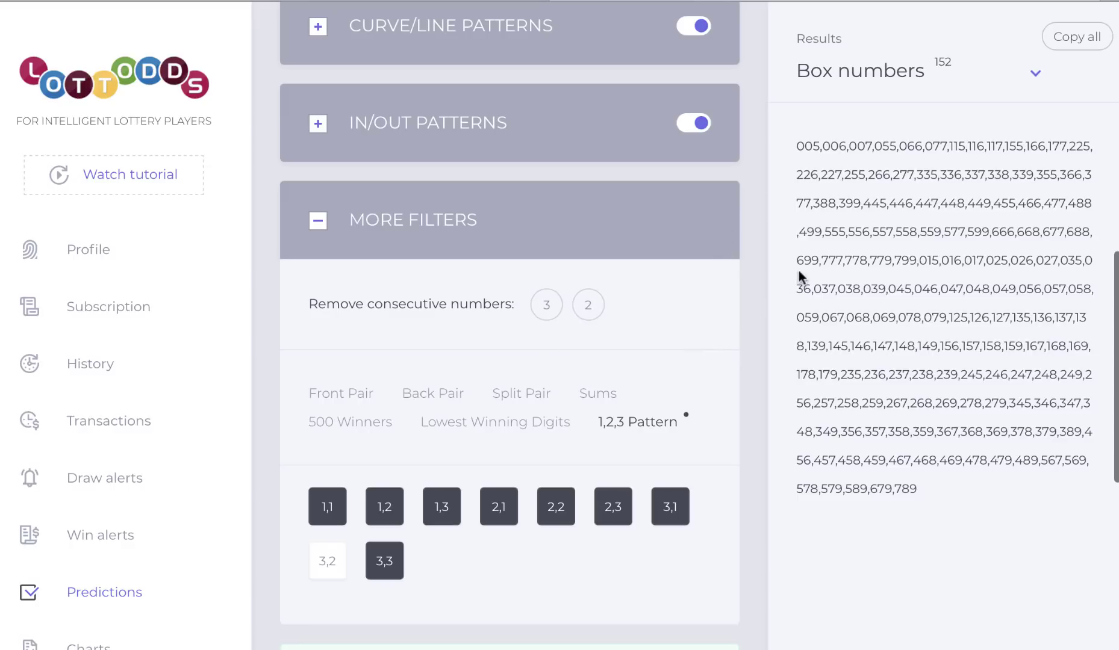
{"action": "left_click", "coordinate": [546, 305]}
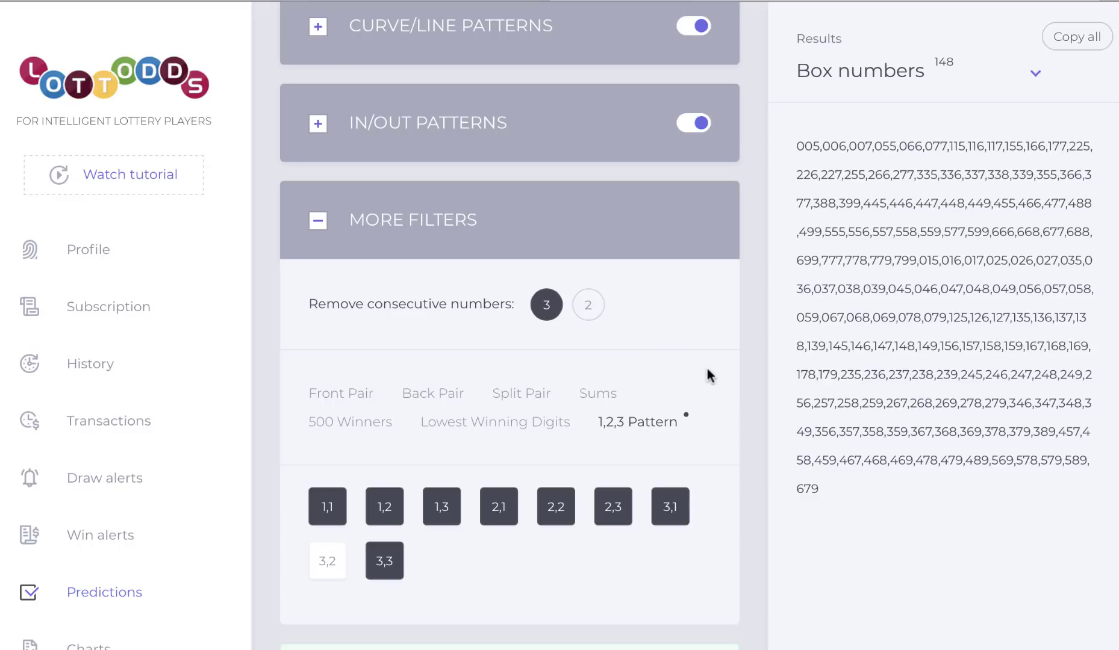
{"action": "scroll", "coordinate": [706, 366], "scroll_direction": "down", "scroll_amount": 3}
{"action": "scroll", "coordinate": [429, 249], "scroll_direction": "up", "scroll_amount": 5}
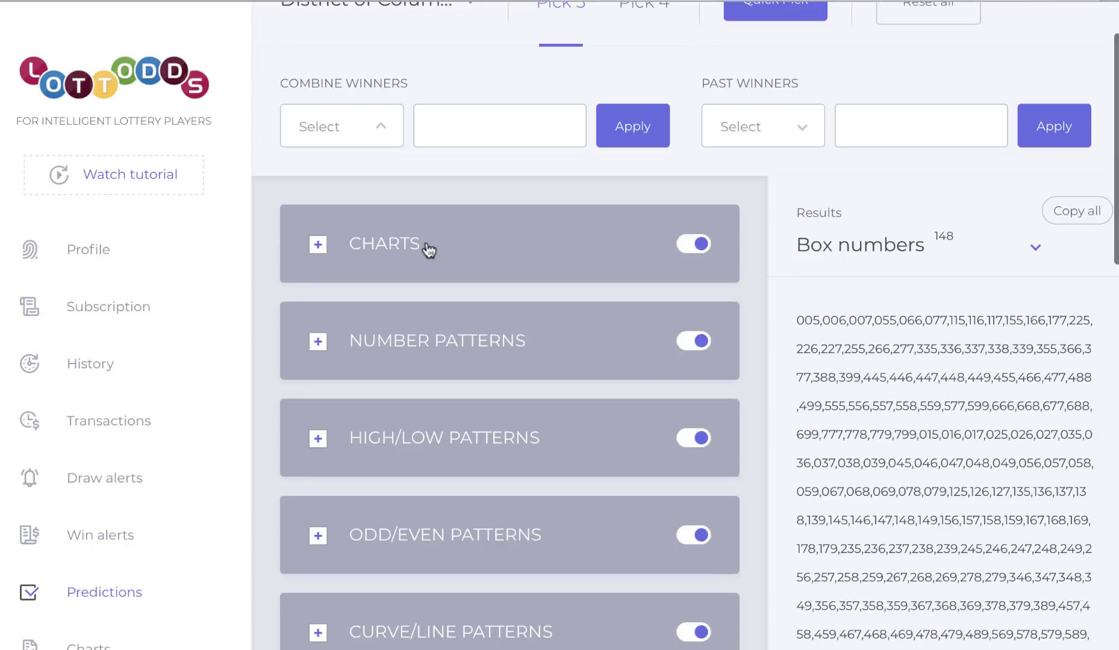
Exclude the front pairs 00,11,22,33,44,55,66,77,88,99 with the Front Pair filter under More Filters
{"action": "left_click", "coordinate": [338, 114]}
{"action": "left_click", "coordinate": [762, 331]}
{"action": "scroll", "coordinate": [763, 332], "scroll_direction": "down", "scroll_amount": 10}
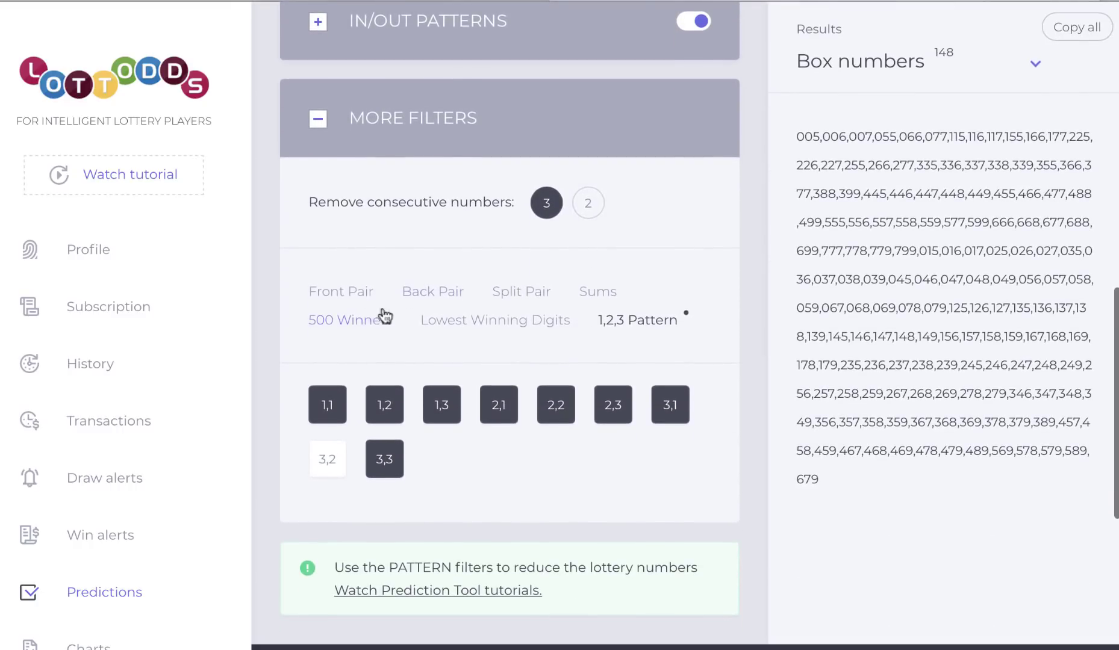
{"action": "left_click", "coordinate": [341, 292]}
{"action": "left_click", "coordinate": [392, 402]}
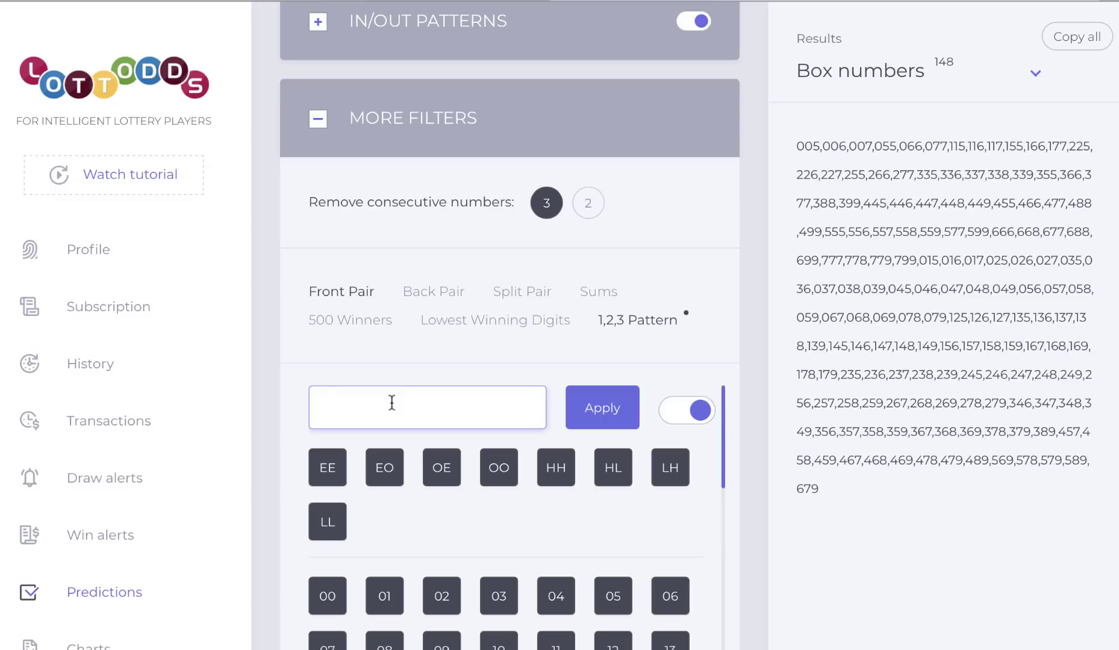
{"action": "type", "text": "00,11,22,33,44,55,66,77,88,99"}
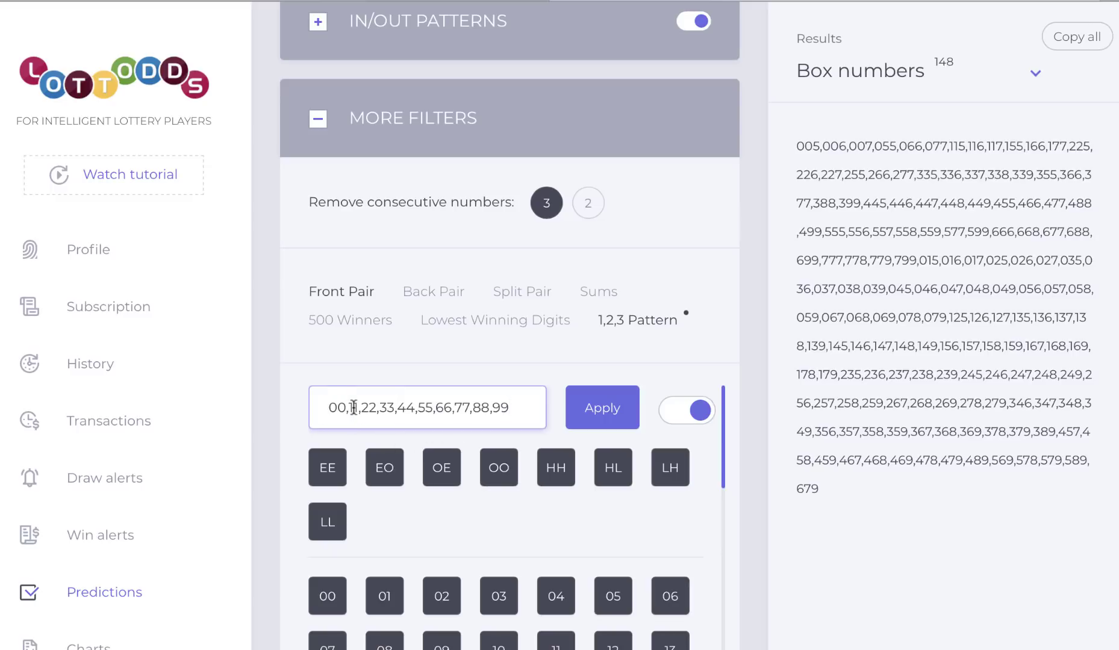
{"action": "left_click", "coordinate": [600, 407]}
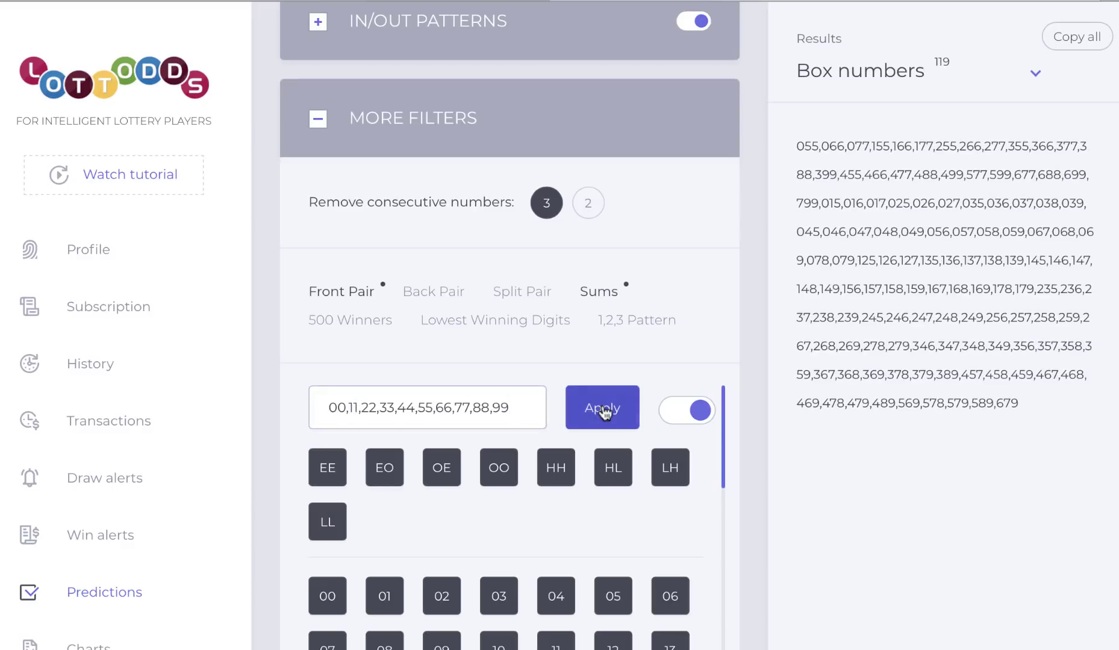
Exclude the back pairs 00,11,22,33,44,55,66,77,88,99 with the Back Pair filter
{"action": "left_click", "coordinate": [462, 300]}
{"action": "left_click", "coordinate": [430, 410]}
{"action": "type", "text": "00,11,22,33,44,55,66,77,88,99"}
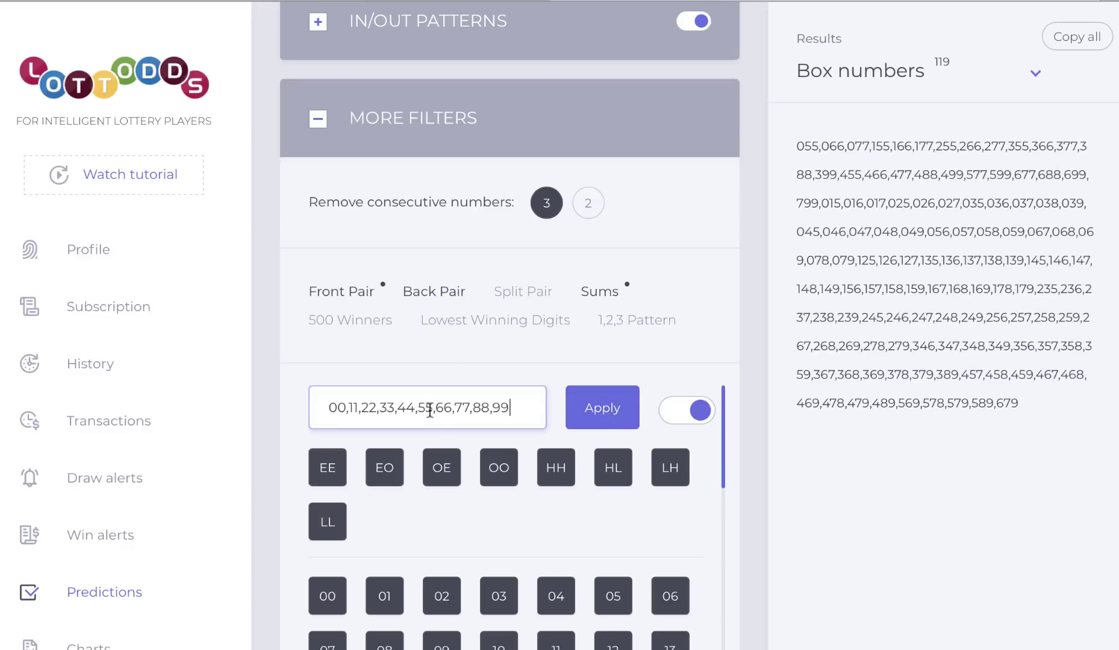
{"action": "left_click", "coordinate": [599, 407]}
Exclude the split pairs 00,11,22,33,44,55,66,77,88,99 with the Split Pair filter
{"action": "left_click", "coordinate": [542, 292]}
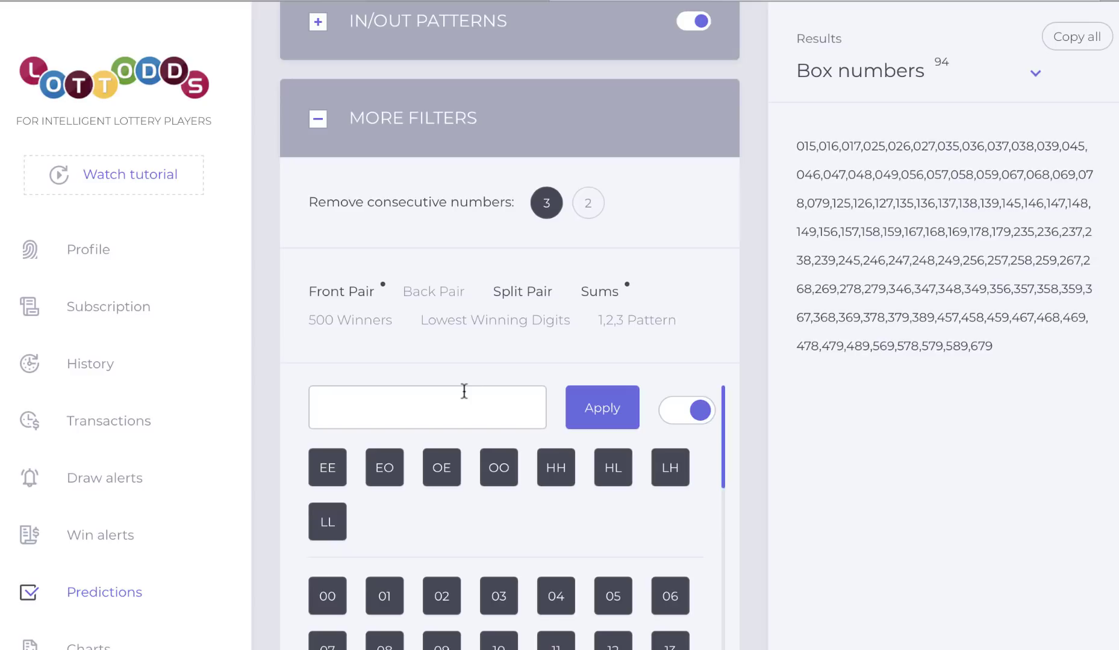
{"action": "left_click", "coordinate": [464, 392]}
{"action": "type", "text": "00,11,22,33,44,55,66,77,88,99"}
{"action": "left_click", "coordinate": [609, 407]}
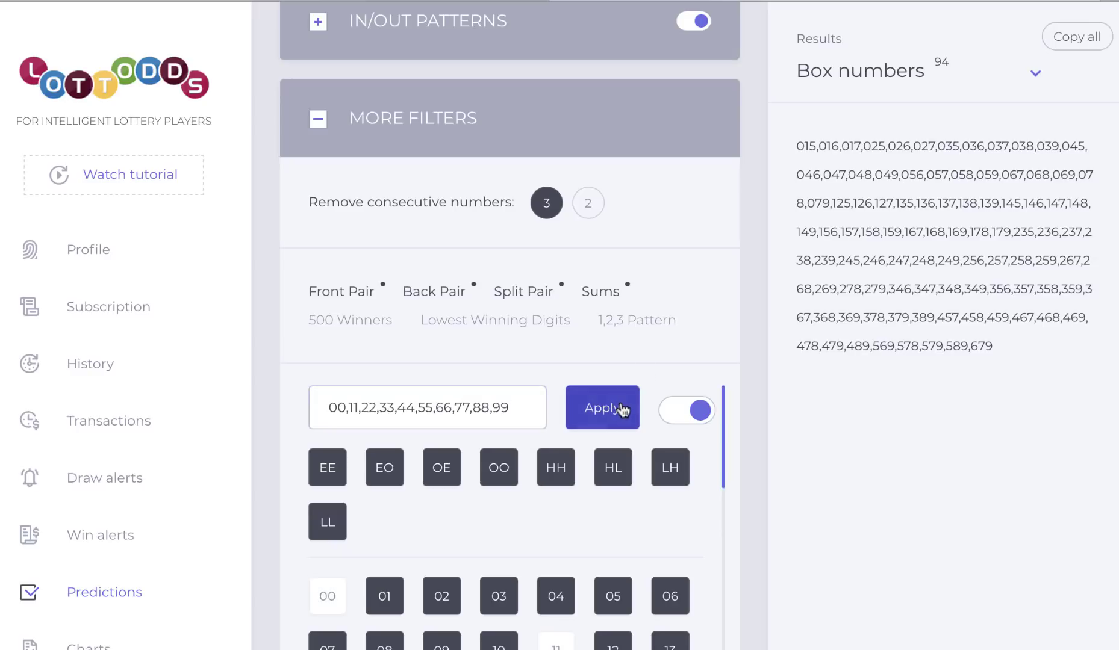
Check the recent draws' curve/line patterns among the Combine Winners, then exclude CCL, CLC and LCC from the Curve/Line Patterns
{"action": "scroll", "coordinate": [741, 241], "scroll_direction": "up", "scroll_amount": 12}
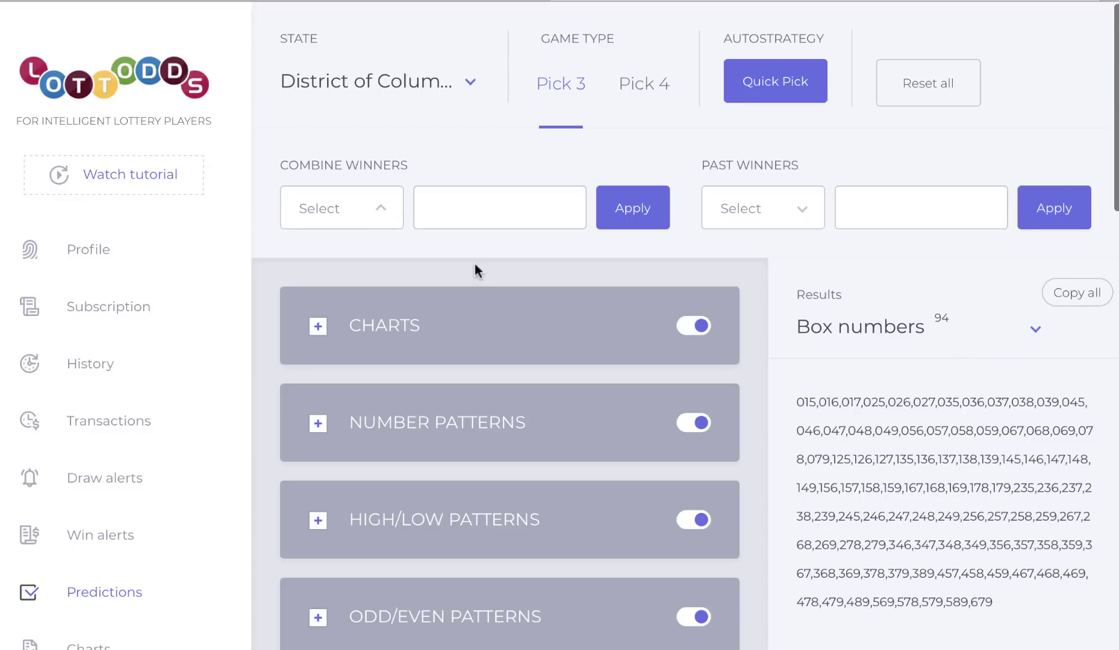
{"action": "left_click", "coordinate": [388, 212]}
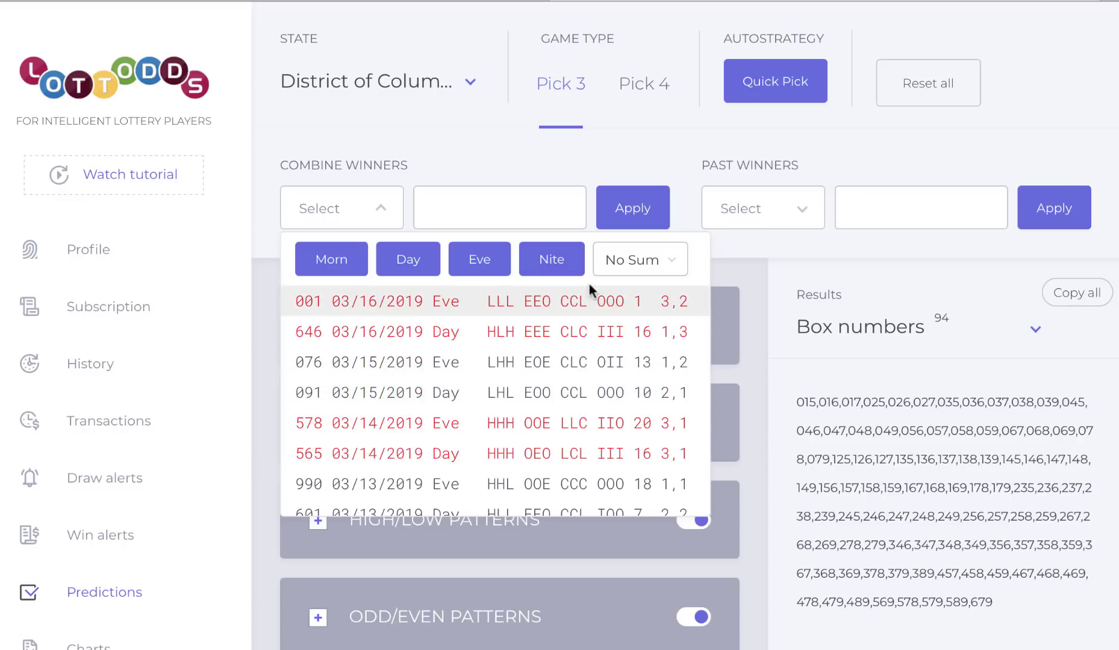
{"action": "left_click", "coordinate": [768, 381]}
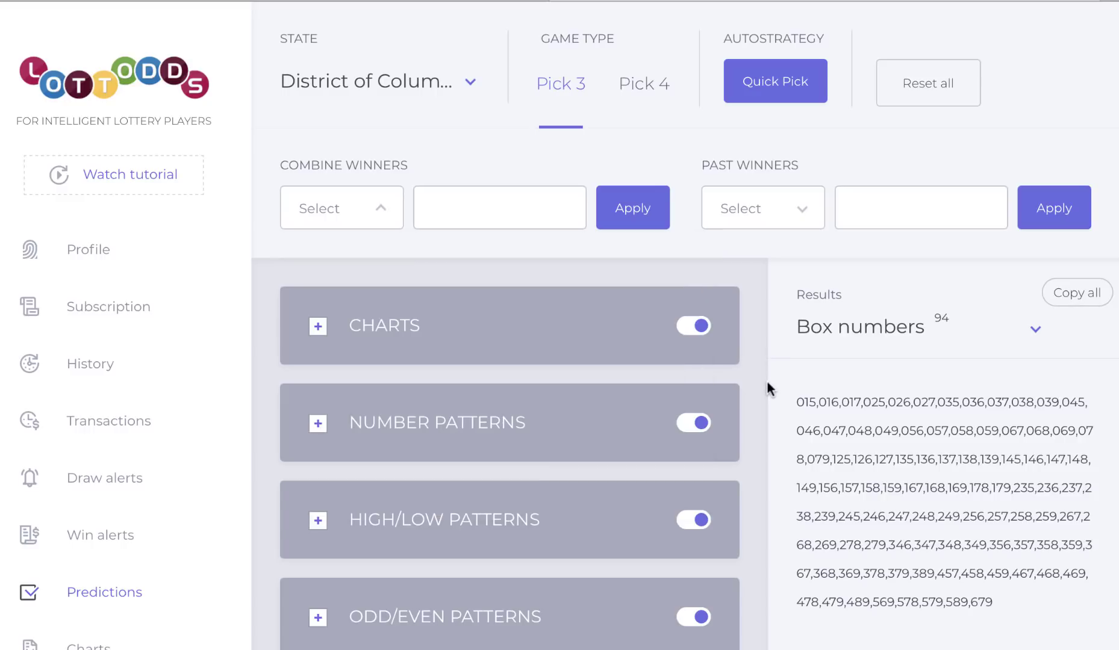
{"action": "scroll", "coordinate": [767, 380], "scroll_direction": "down", "scroll_amount": 8}
{"action": "left_click", "coordinate": [554, 232]}
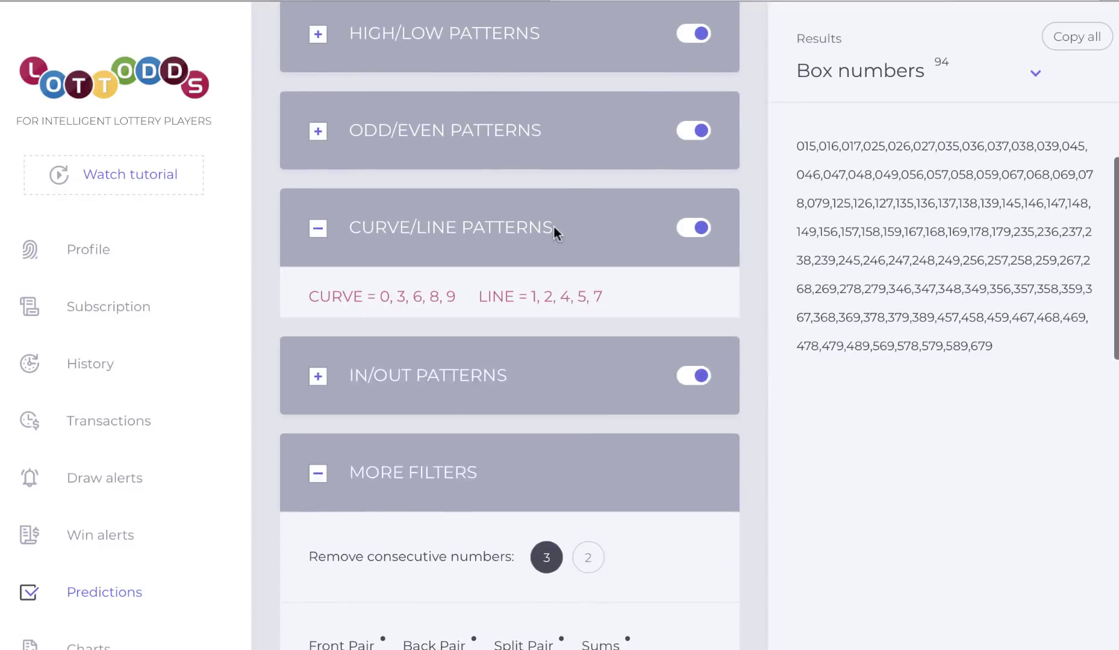
{"action": "scroll", "coordinate": [740, 355], "scroll_direction": "down", "scroll_amount": 2}
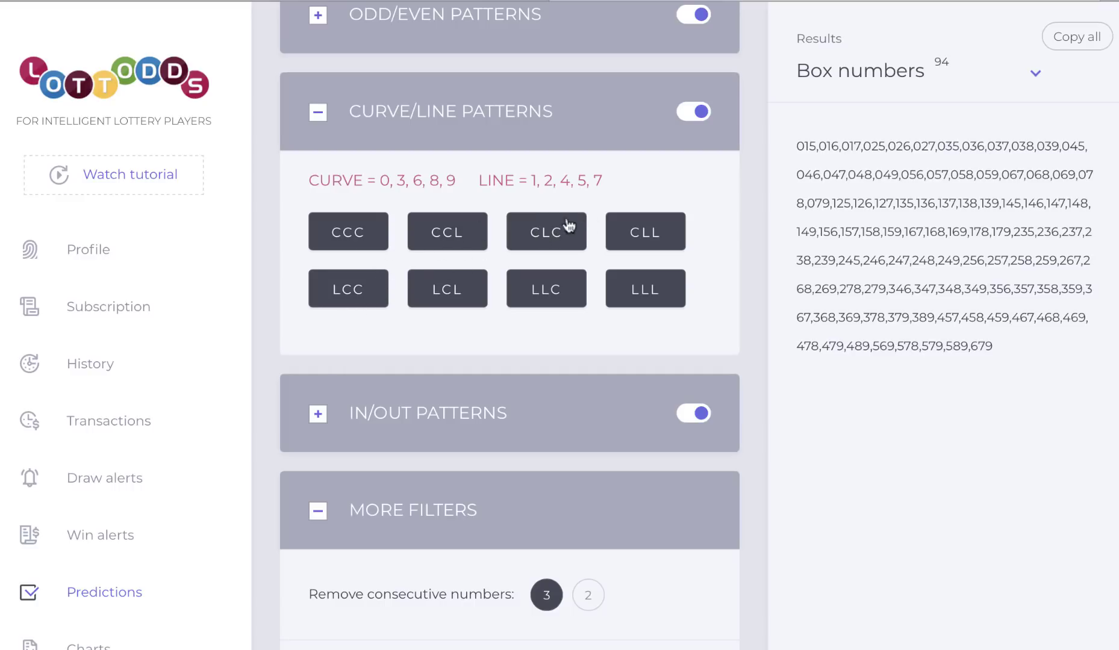
{"action": "left_click", "coordinate": [553, 236]}
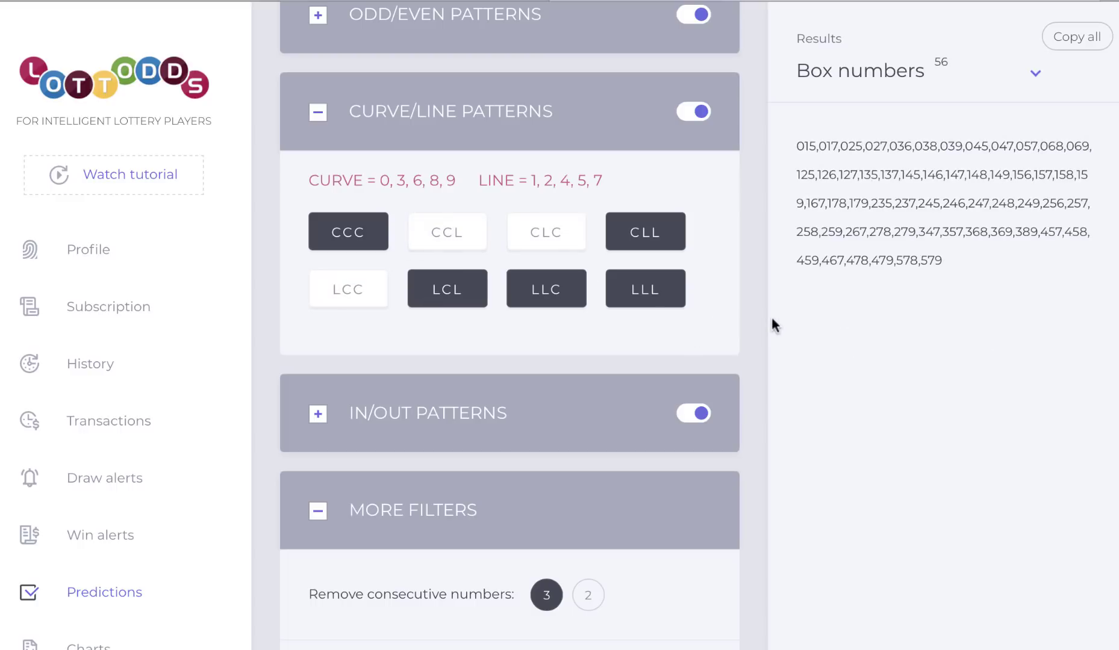
Check the recent draws' sums among the Combine Winners, then exclude sum 16 in the Sums filter under More Filters
{"action": "scroll", "coordinate": [740, 289], "scroll_direction": "up", "scroll_amount": 1}
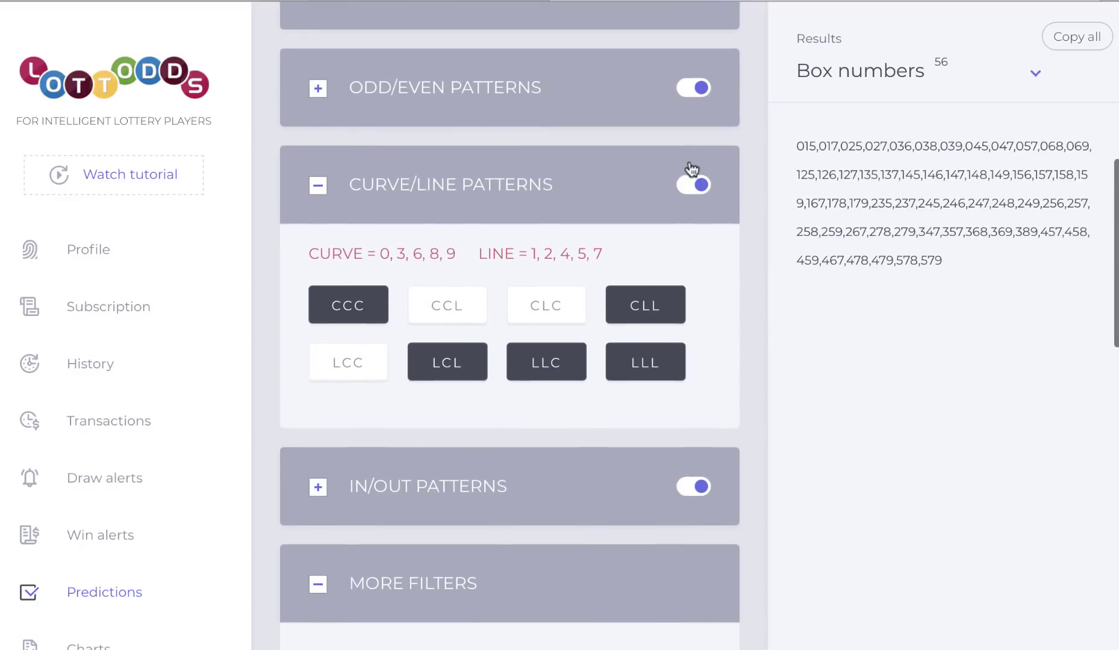
{"action": "scroll", "coordinate": [753, 208], "scroll_direction": "up", "scroll_amount": 2}
{"action": "scroll", "coordinate": [753, 208], "scroll_direction": "up", "scroll_amount": 4}
{"action": "left_click", "coordinate": [384, 208]}
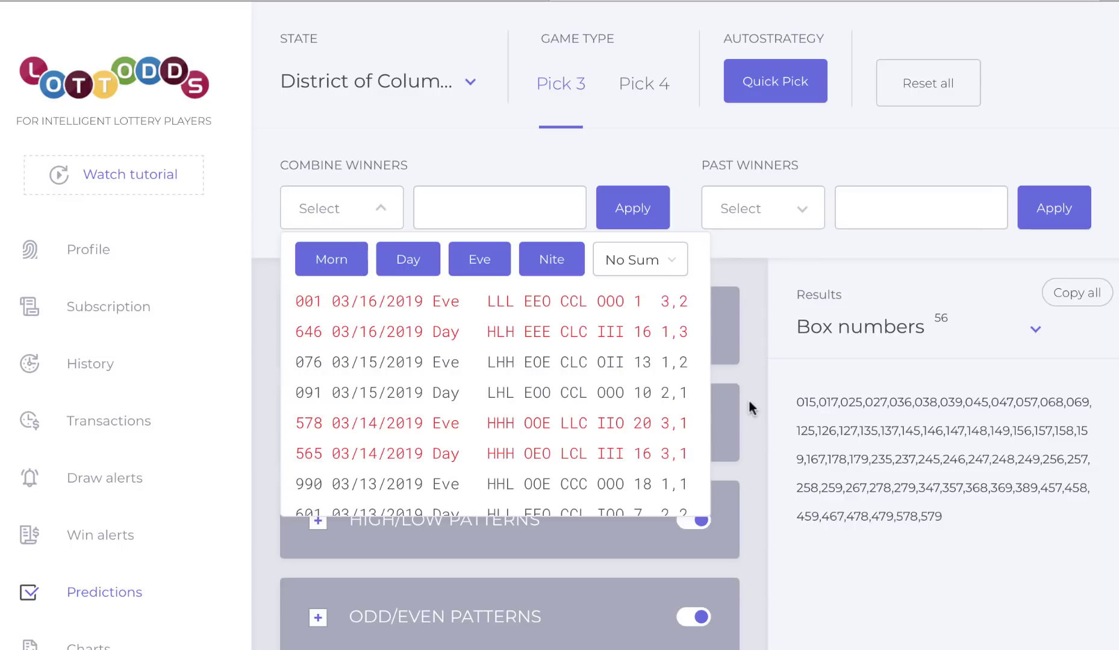
{"action": "scroll", "coordinate": [758, 418], "scroll_direction": "down", "scroll_amount": 2}
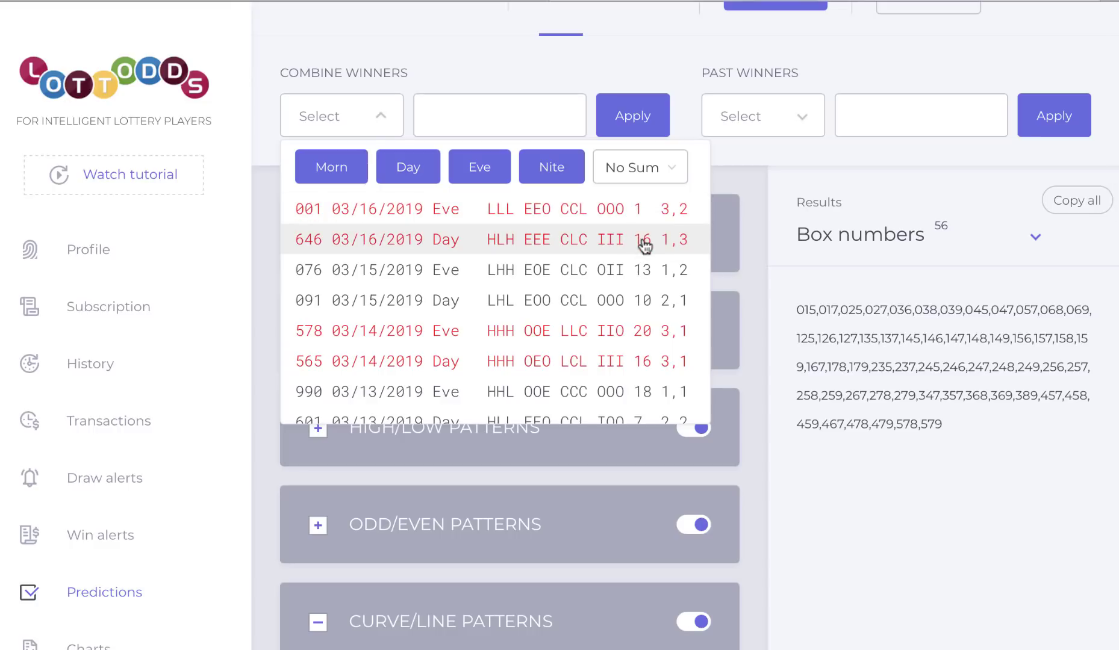
{"action": "scroll", "coordinate": [755, 365], "scroll_direction": "down", "scroll_amount": 5}
{"action": "scroll", "coordinate": [755, 365], "scroll_direction": "down", "scroll_amount": 10}
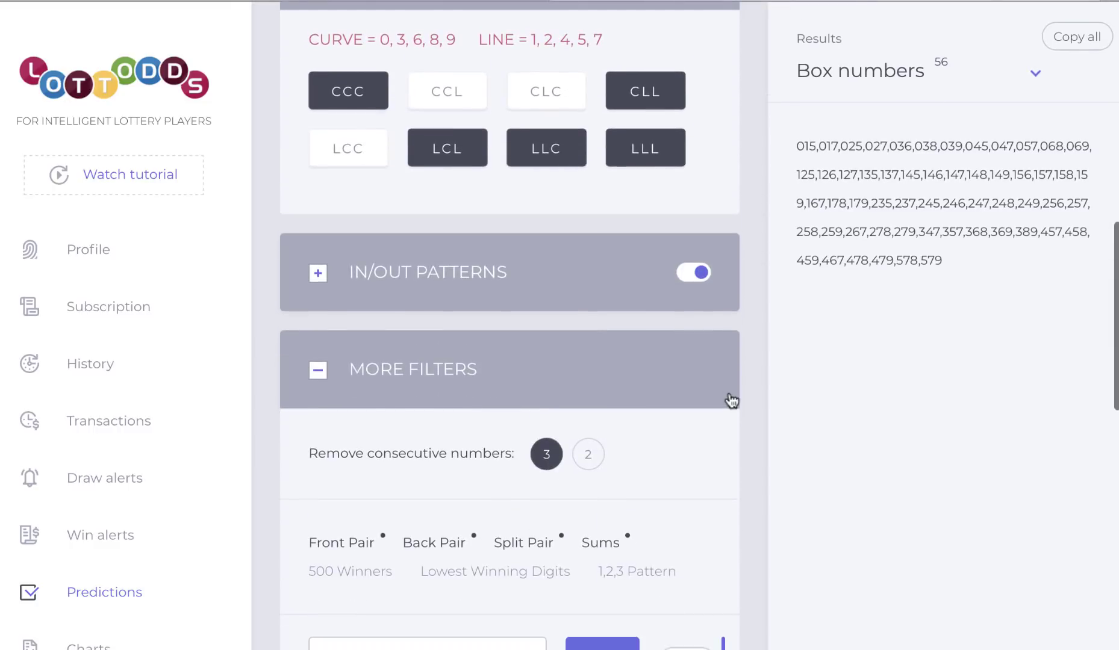
{"action": "scroll", "coordinate": [617, 590], "scroll_direction": "down", "scroll_amount": 5}
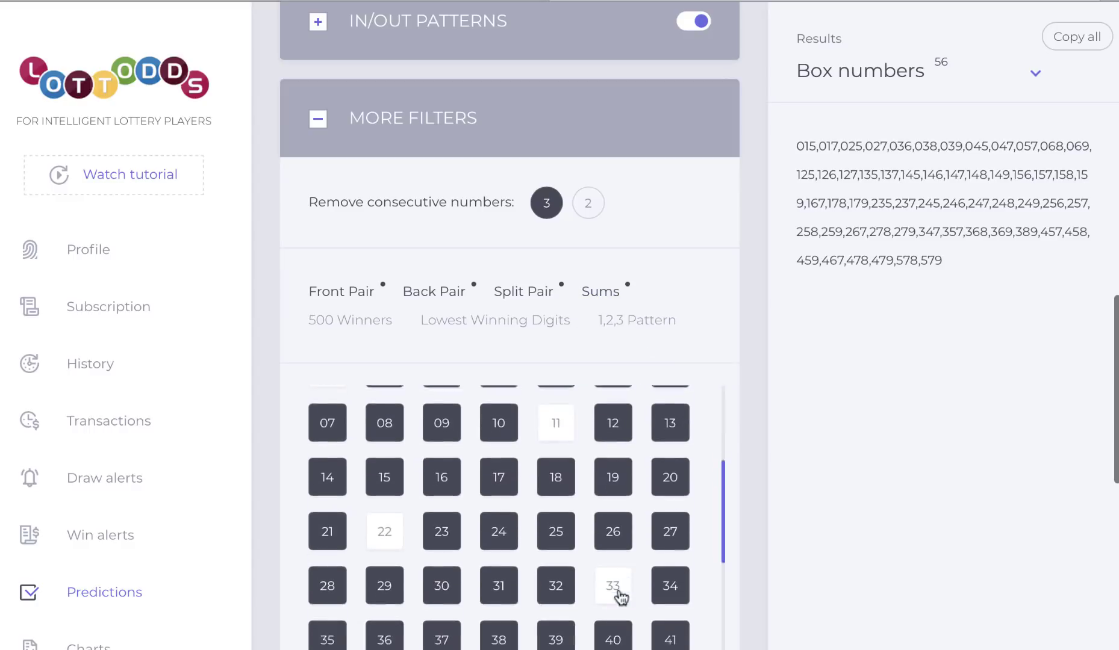
{"action": "scroll", "coordinate": [654, 500], "scroll_direction": "up", "scroll_amount": 2}
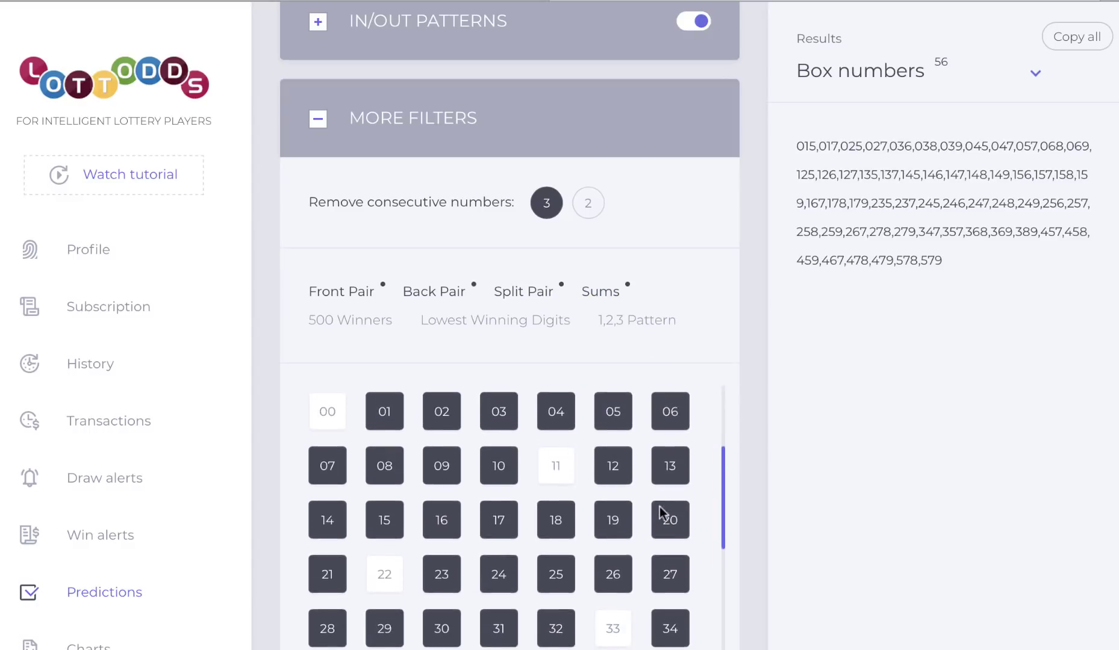
{"action": "left_click", "coordinate": [453, 526]}
{"action": "left_click", "coordinate": [453, 526]}
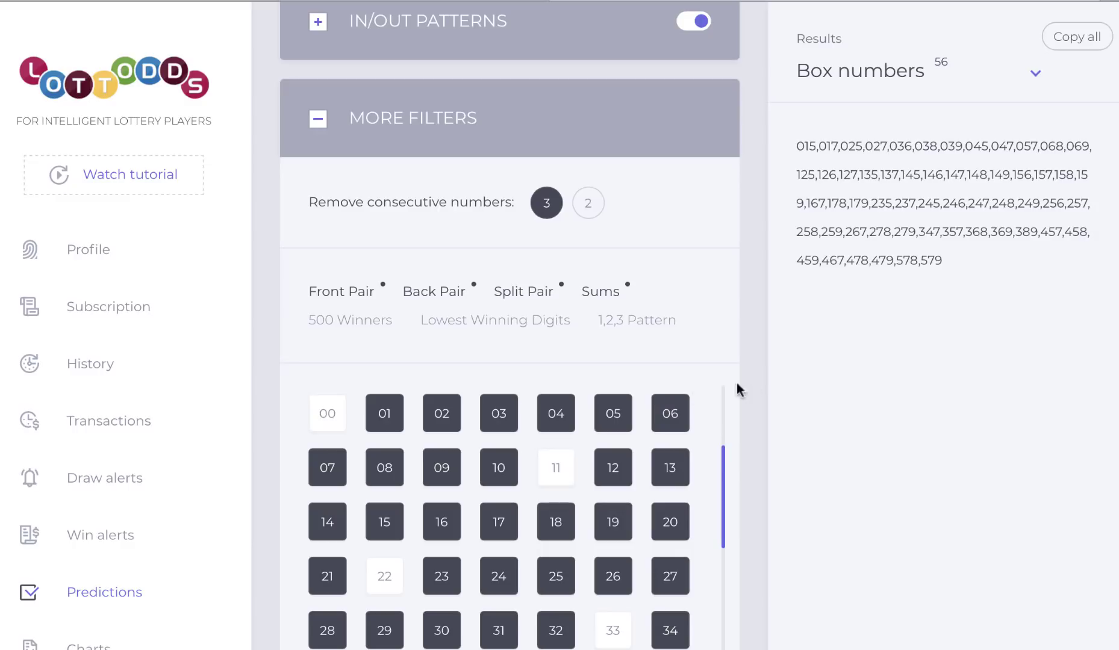
{"action": "left_click", "coordinate": [596, 291]}
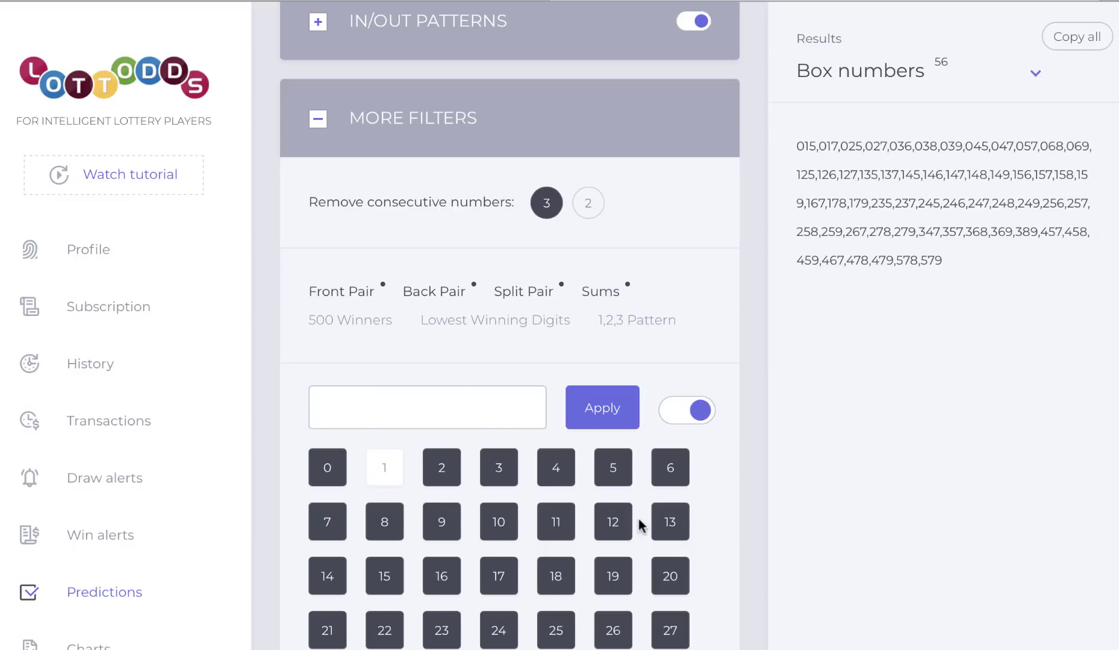
{"action": "left_click", "coordinate": [442, 576]}
Consult the recent draws' 1,2,3 patterns in the Combine Winners list and exclude 3,1, 2,3, 1,3 and 3,3 in the 1,2,3 Pattern filter
{"action": "scroll", "coordinate": [701, 355], "scroll_direction": "up", "scroll_amount": 1}
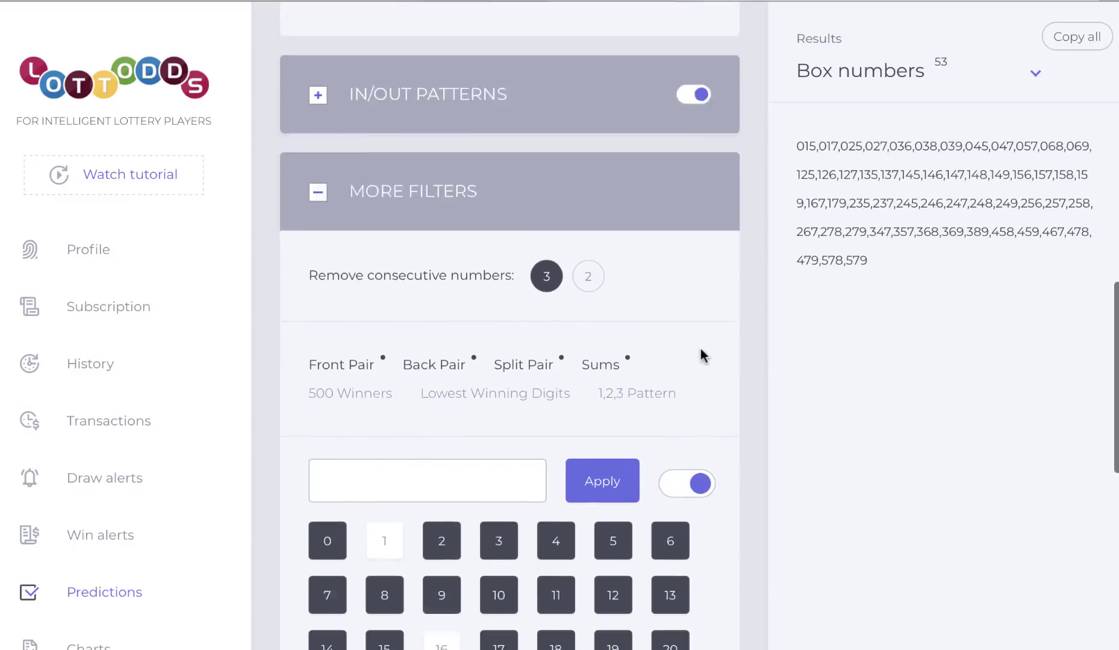
{"action": "scroll", "coordinate": [700, 355], "scroll_direction": "up", "scroll_amount": 12}
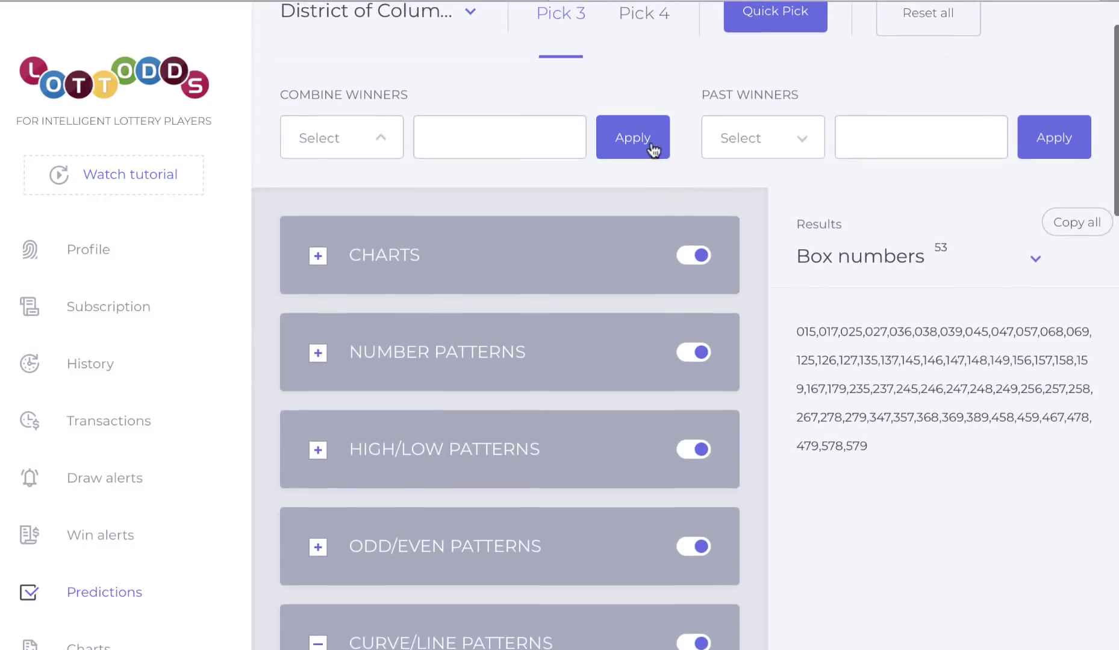
{"action": "left_click", "coordinate": [363, 137]}
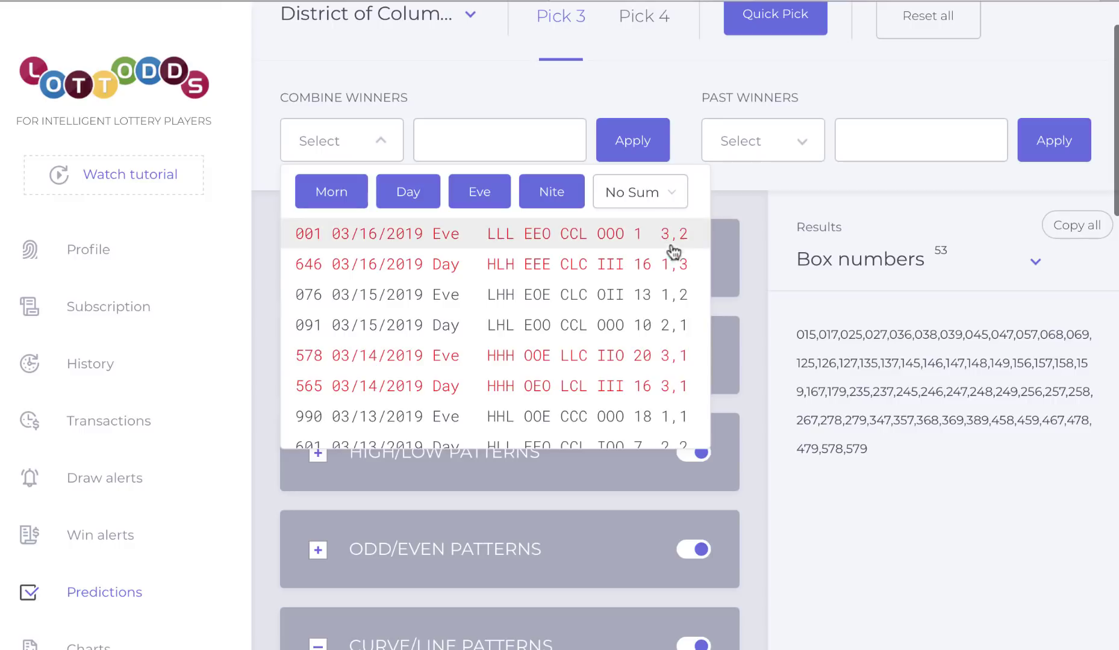
{"action": "scroll", "coordinate": [749, 383], "scroll_direction": "down", "scroll_amount": 12}
{"action": "scroll", "coordinate": [750, 383], "scroll_direction": "down", "scroll_amount": 10}
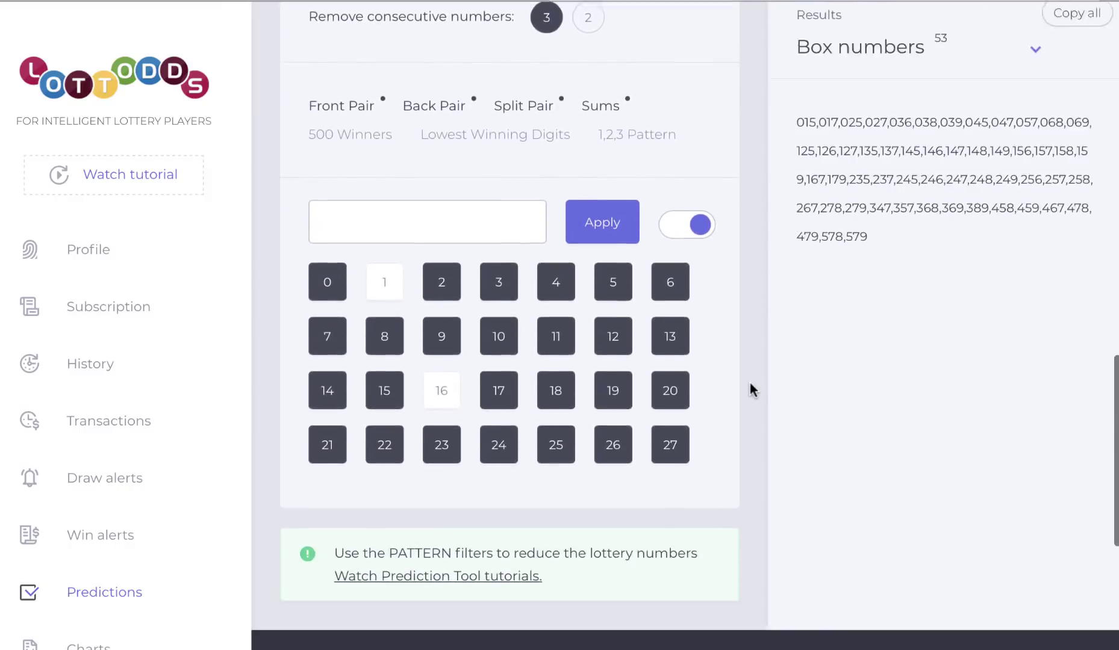
{"action": "scroll", "coordinate": [750, 383], "scroll_direction": "up", "scroll_amount": 8}
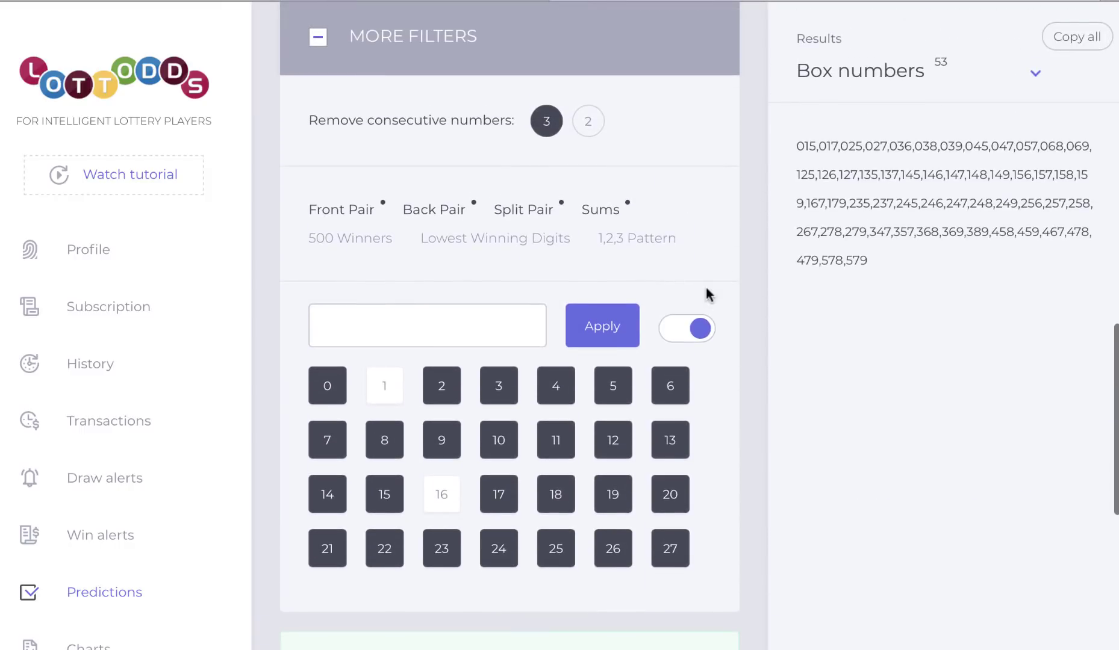
{"action": "left_click", "coordinate": [653, 241]}
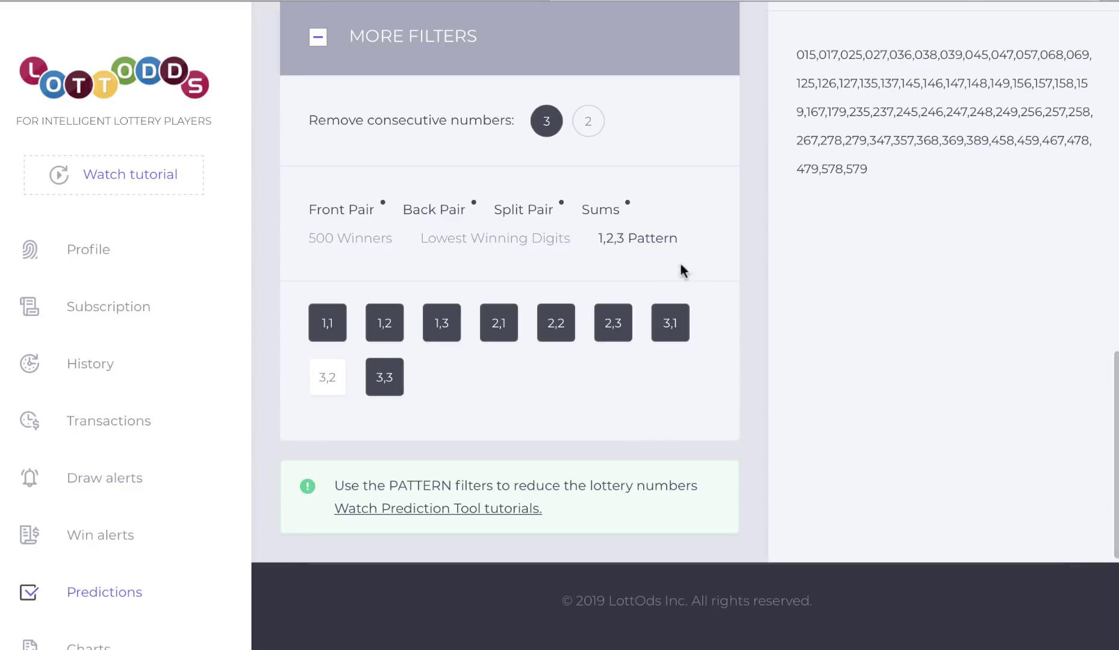
{"action": "left_click", "coordinate": [670, 323]}
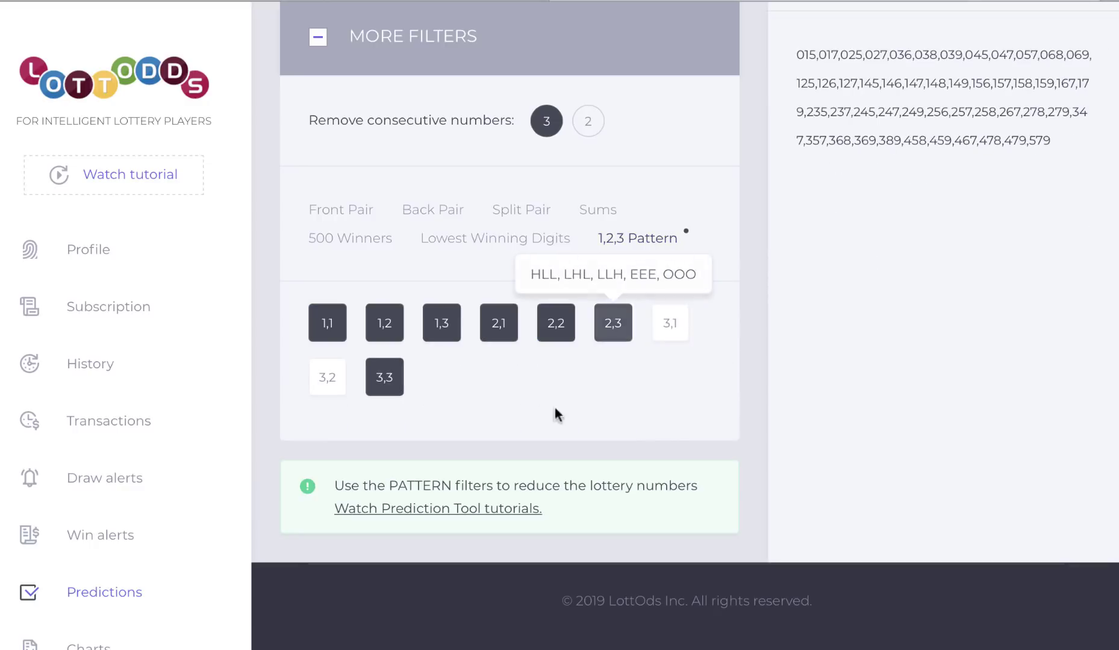
{"action": "left_click", "coordinate": [613, 322]}
{"action": "left_click", "coordinate": [441, 322]}
{"action": "left_click", "coordinate": [384, 377]}
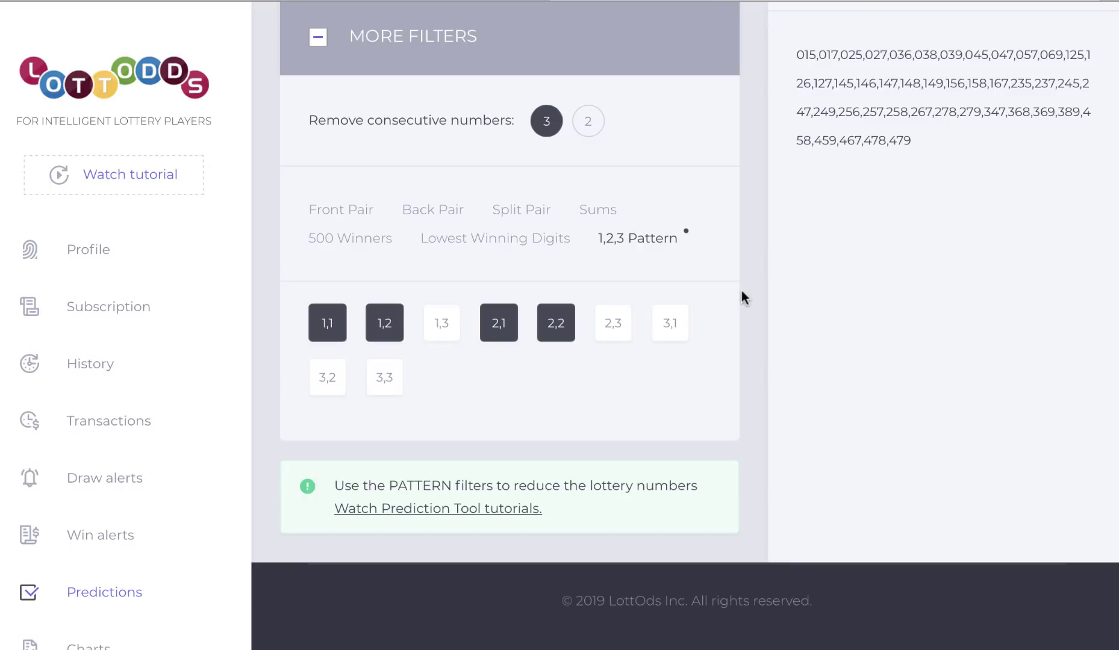
Review the remaining box numbers in the results and highlight the complete list
{"action": "scroll", "coordinate": [742, 290], "scroll_direction": "up", "scroll_amount": 8}
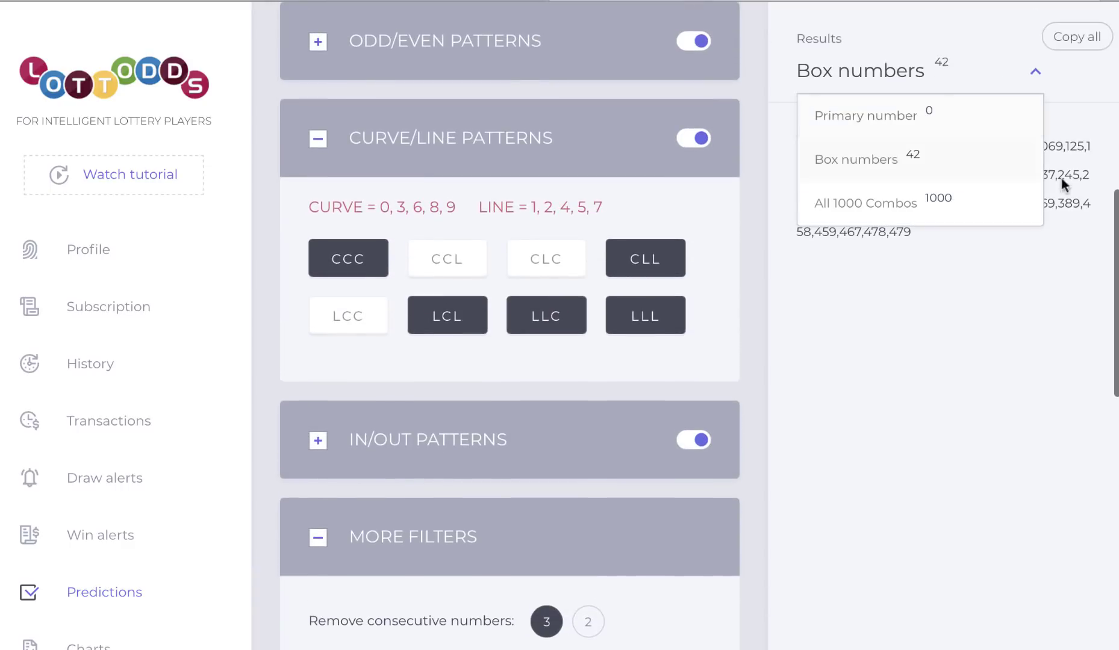
{"action": "left_click", "coordinate": [1052, 268]}
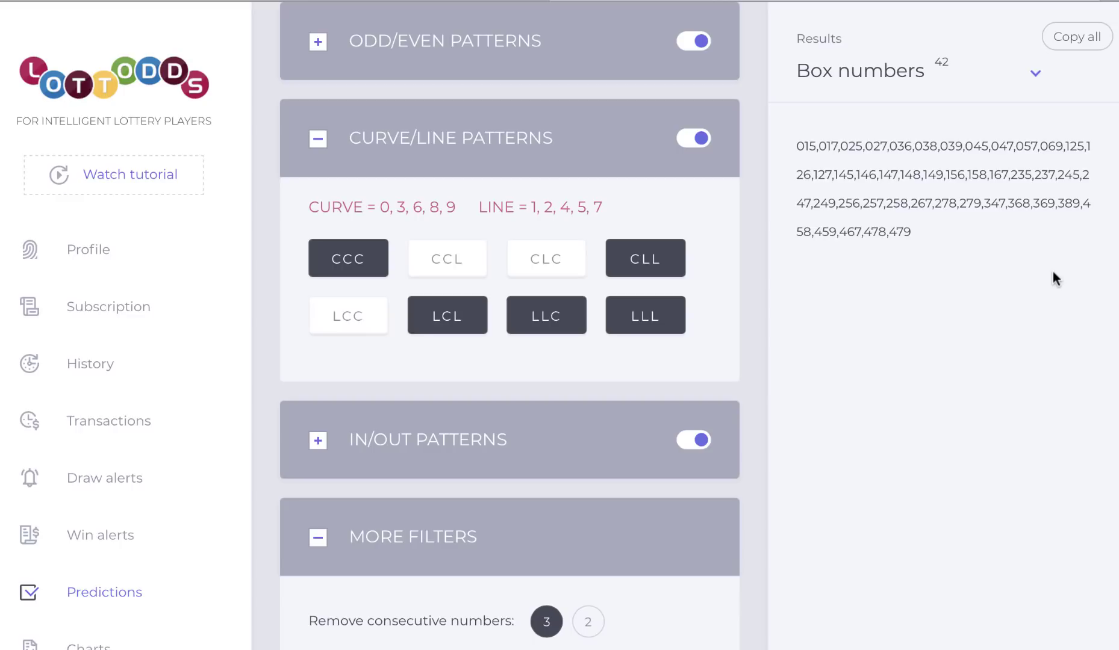
{"action": "mouse_move", "coordinate": [909, 230]}
{"action": "left_mouse_down"}
{"action": "mouse_move", "coordinate": [851, 203]}
{"action": "mouse_move", "coordinate": [792, 116]}
{"action": "mouse_move", "coordinate": [816, 159]}
{"action": "mouse_move", "coordinate": [924, 232]}
{"action": "left_mouse_up"}
{"action": "left_click", "coordinate": [807, 146]}
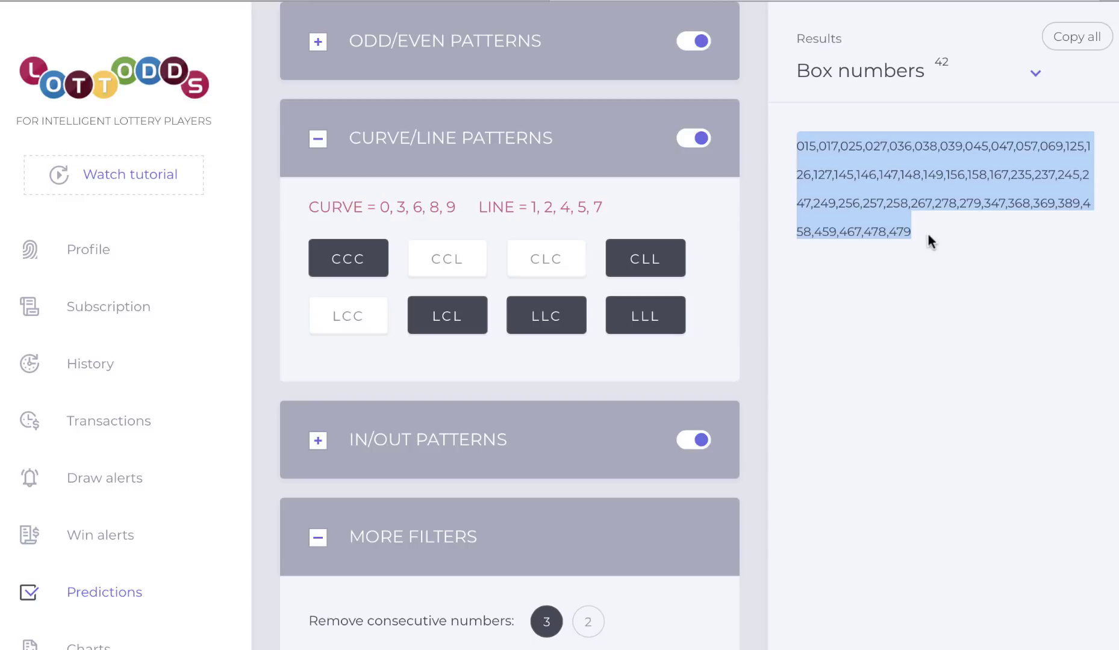
{"action": "scroll", "coordinate": [748, 242], "scroll_direction": "up", "scroll_amount": 7}
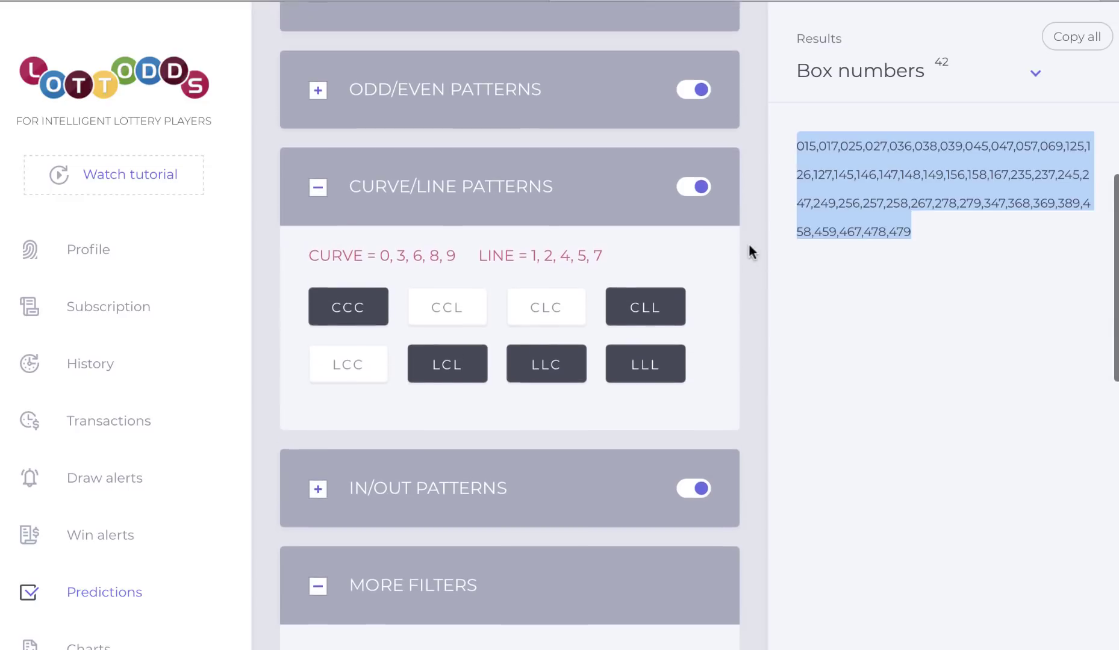
{"action": "scroll", "coordinate": [749, 242], "scroll_direction": "up", "scroll_amount": 3}
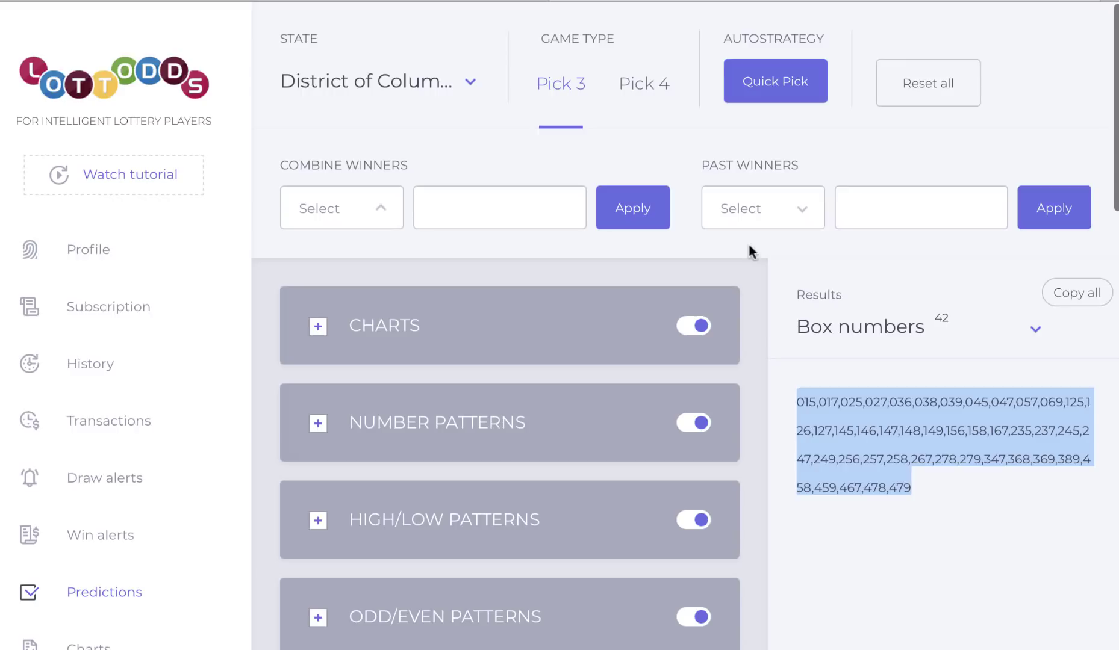
{"action": "scroll", "coordinate": [748, 242], "scroll_direction": "down", "scroll_amount": 2}
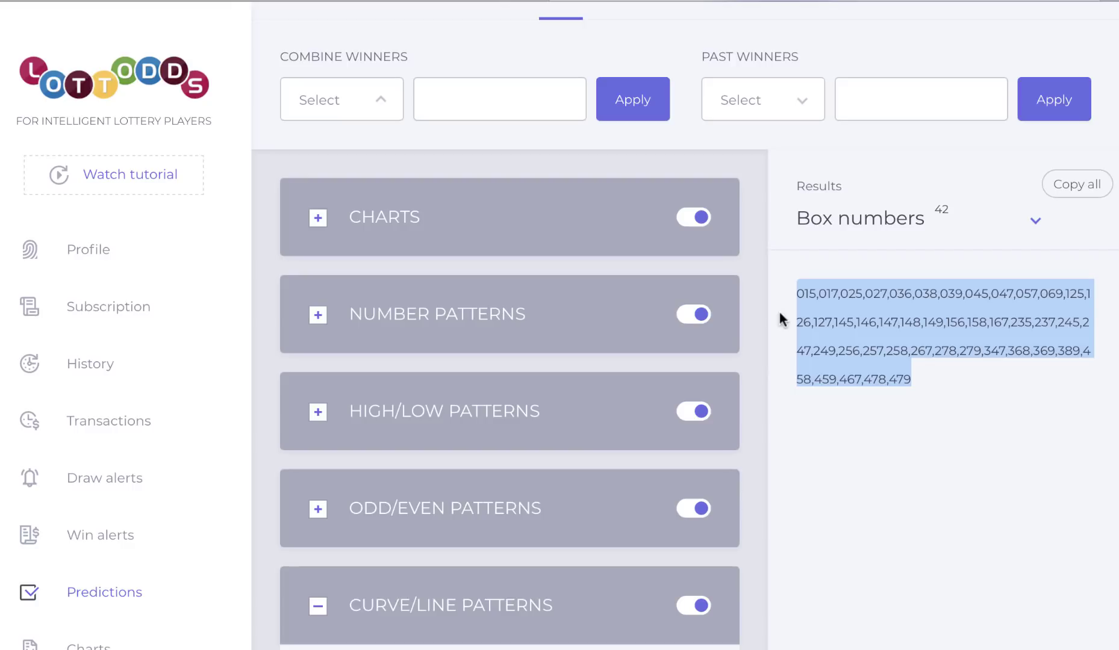
Start a fresh prediction and set the state to Arizona
{"action": "left_click", "coordinate": [935, 215]}
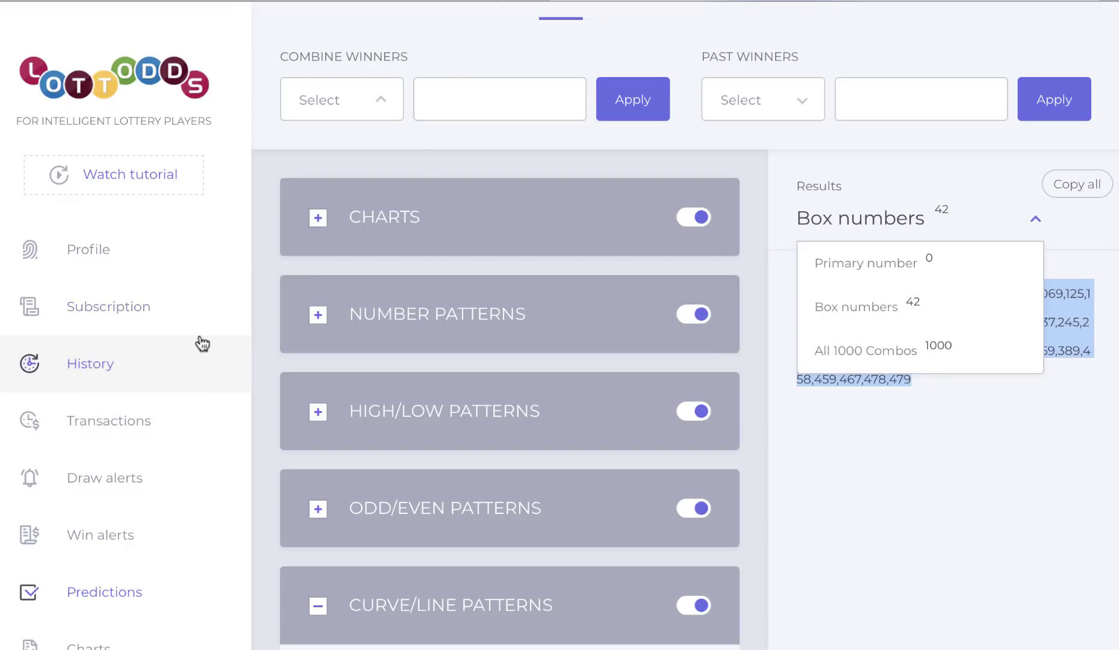
{"action": "scroll", "coordinate": [200, 340], "scroll_direction": "down", "scroll_amount": 2}
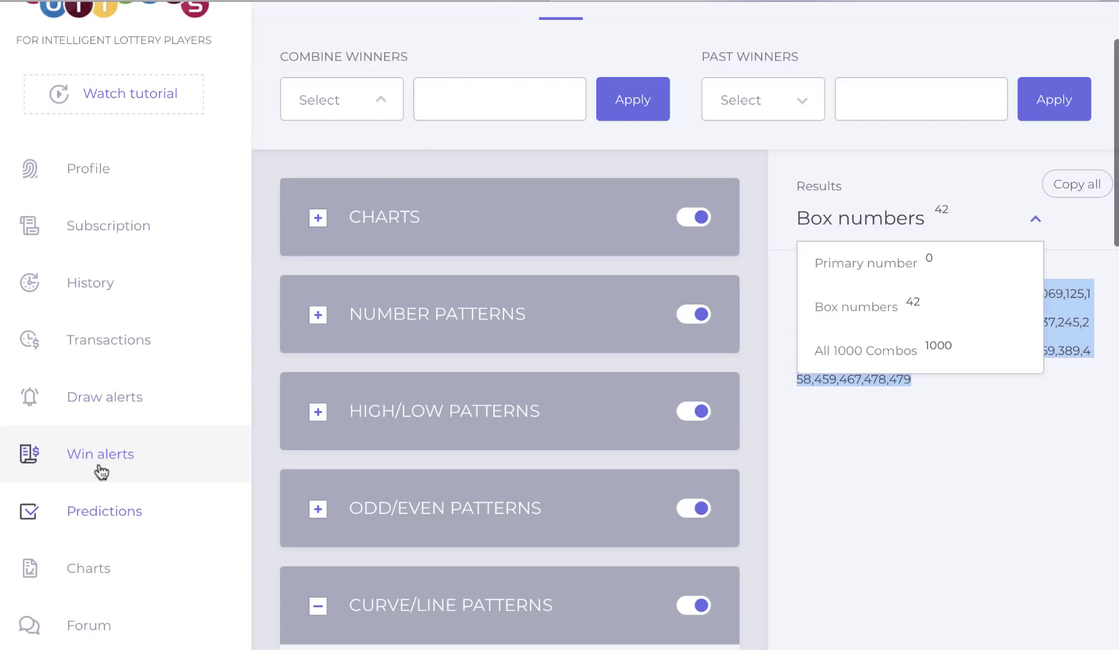
{"action": "left_click", "coordinate": [92, 510]}
{"action": "left_click", "coordinate": [384, 109]}
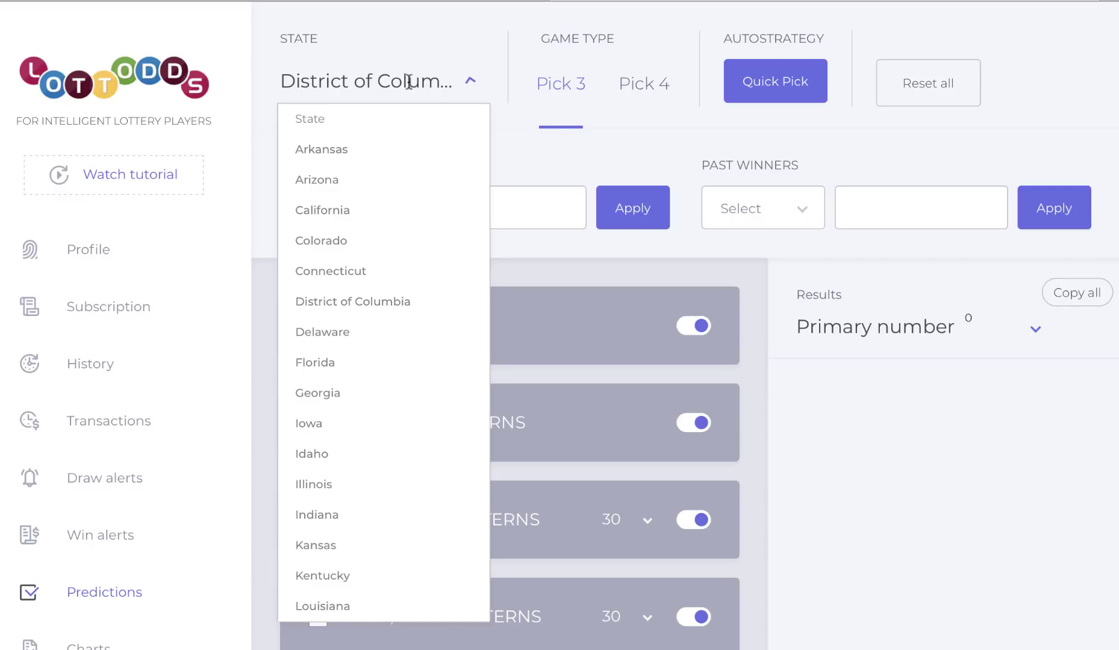
{"action": "left_click", "coordinate": [325, 180]}
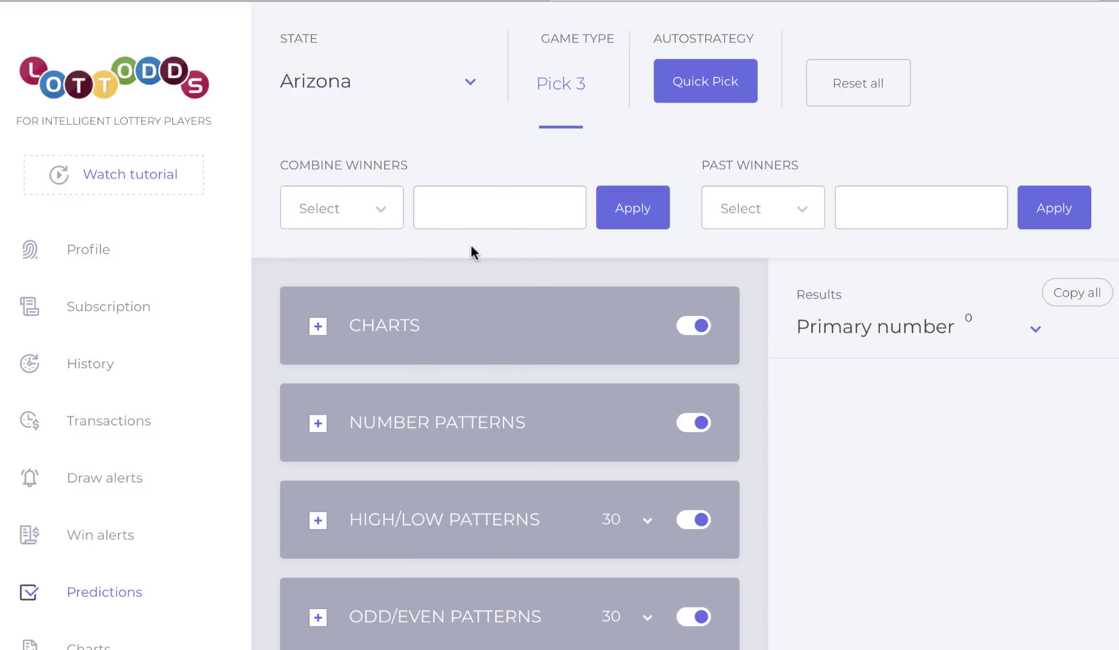
Look over Arizona's recent draws among the Combine Winners and switch the results to Box numbers
{"action": "scroll", "coordinate": [471, 245], "scroll_direction": "down", "scroll_amount": 2}
{"action": "left_click", "coordinate": [385, 123]}
{"action": "scroll", "coordinate": [745, 225], "scroll_direction": "down", "scroll_amount": 3}
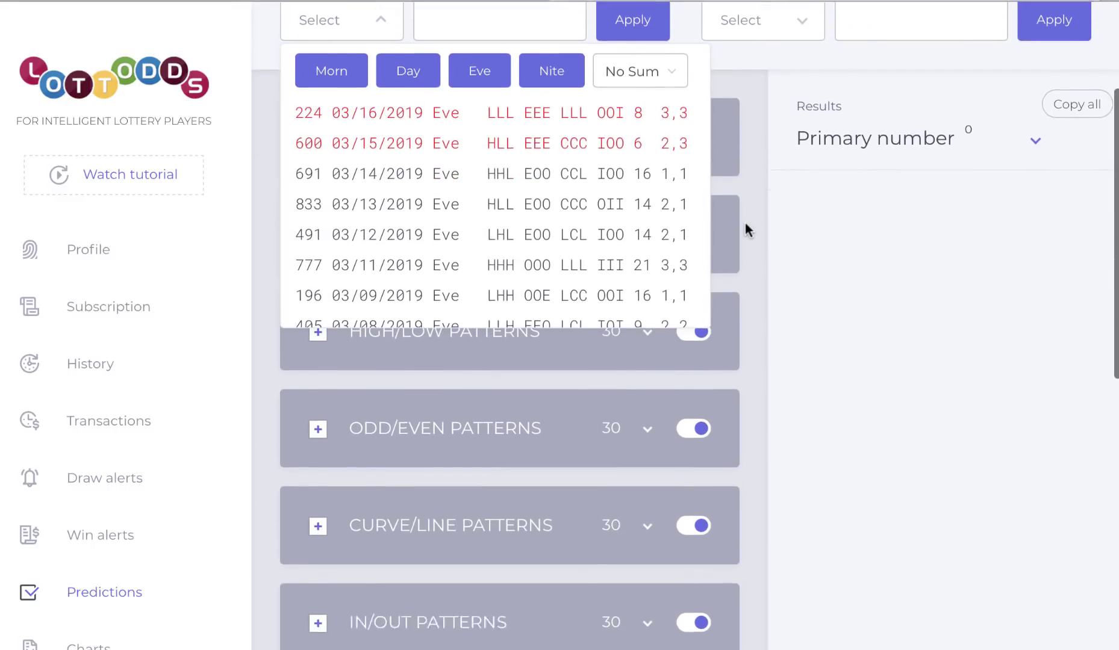
{"action": "left_click", "coordinate": [1035, 89]}
{"action": "left_click", "coordinate": [916, 174]}
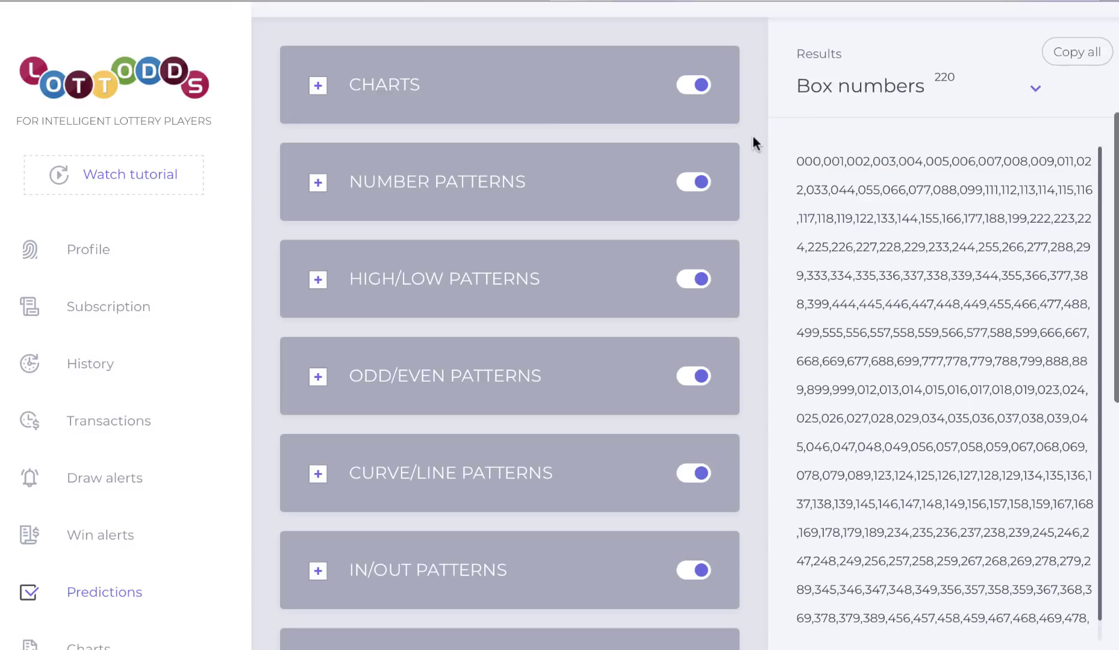
Check the recent draws' high/low patterns among the Combine Winners, then exclude LLL in the High/Low Patterns
{"action": "scroll", "coordinate": [753, 136], "scroll_direction": "up", "scroll_amount": 3}
{"action": "left_click", "coordinate": [379, 183]}
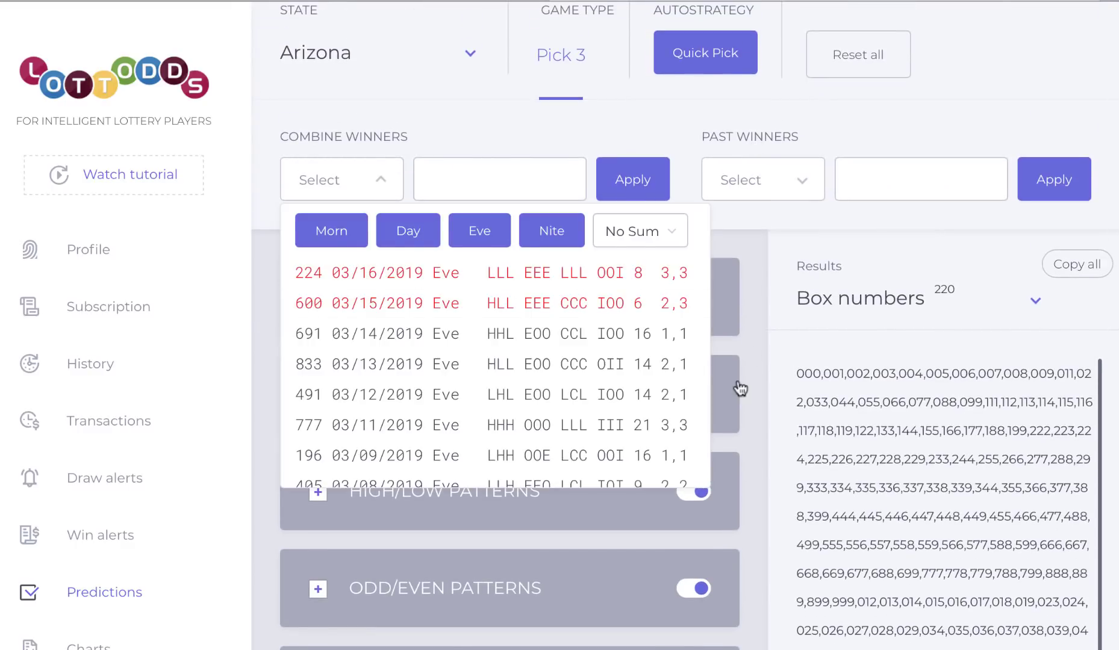
{"action": "scroll", "coordinate": [740, 387], "scroll_direction": "down", "scroll_amount": 3}
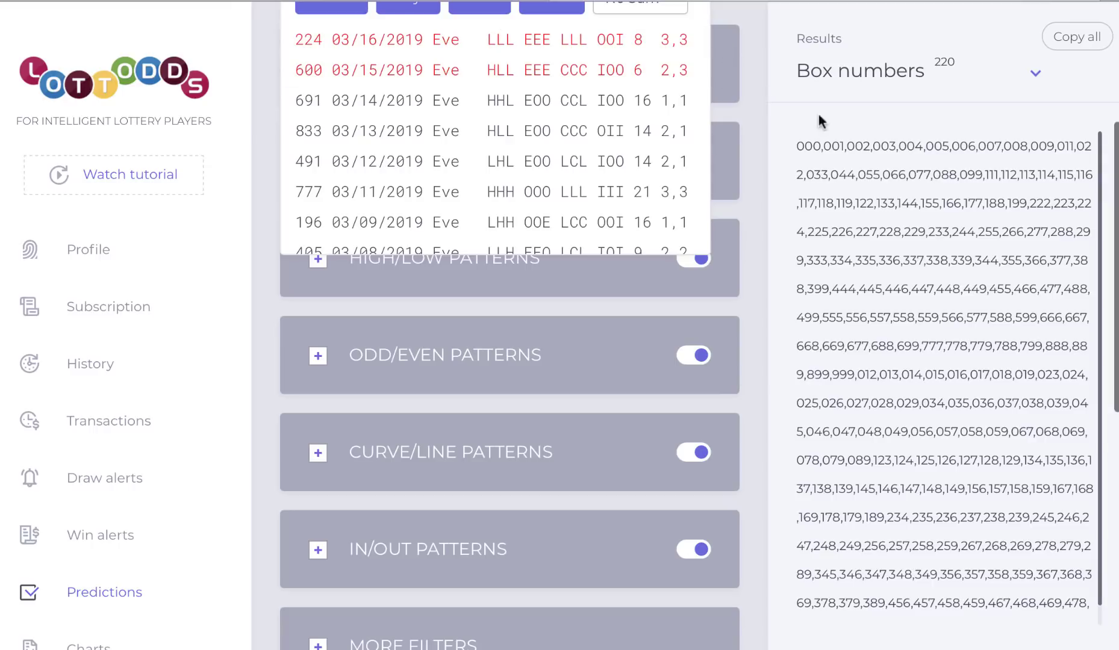
{"action": "scroll", "coordinate": [728, 140], "scroll_direction": "up", "scroll_amount": 1}
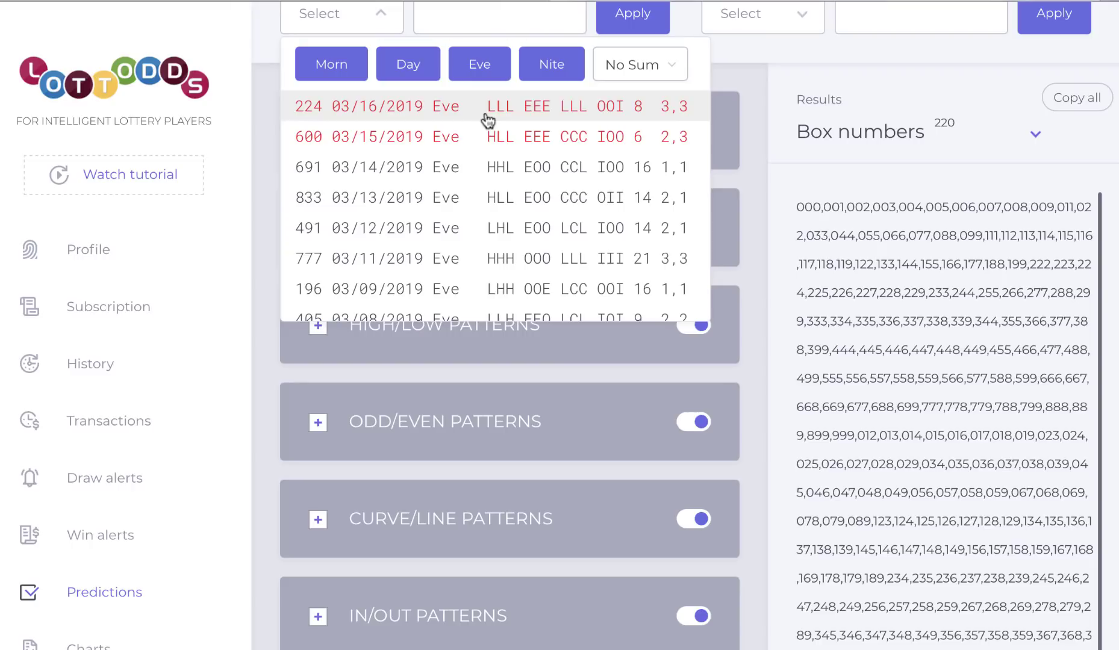
{"action": "scroll", "coordinate": [753, 309], "scroll_direction": "down", "scroll_amount": 1}
{"action": "scroll", "coordinate": [752, 309], "scroll_direction": "down", "scroll_amount": 1}
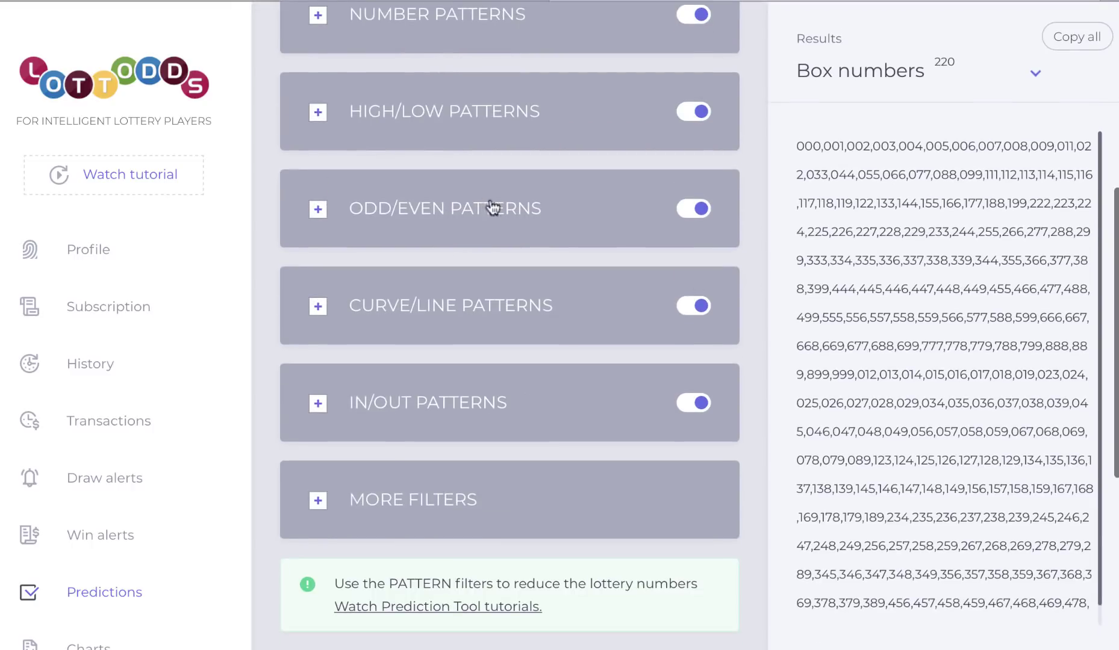
{"action": "left_click", "coordinate": [443, 116]}
{"action": "left_click", "coordinate": [631, 253]}
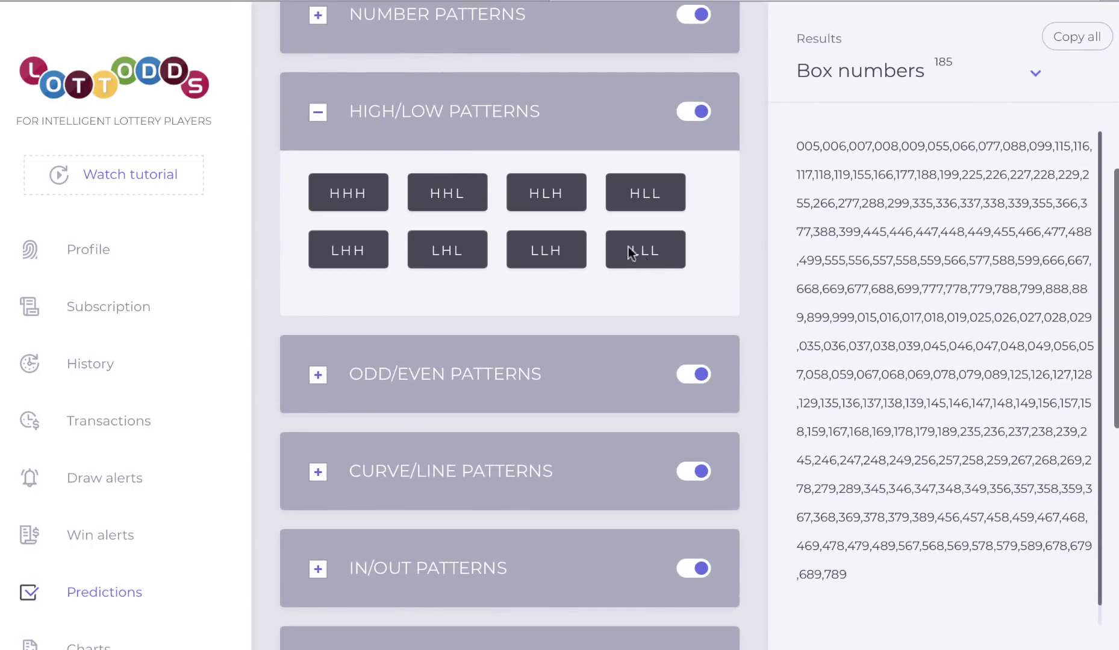
{"action": "left_click", "coordinate": [318, 112]}
Consult the recent draws' odd/even patterns in the Combine Winners list and exclude EEE in the Odd/Even Patterns
{"action": "scroll", "coordinate": [554, 225], "scroll_direction": "up", "scroll_amount": 3}
{"action": "left_click", "coordinate": [381, 61]}
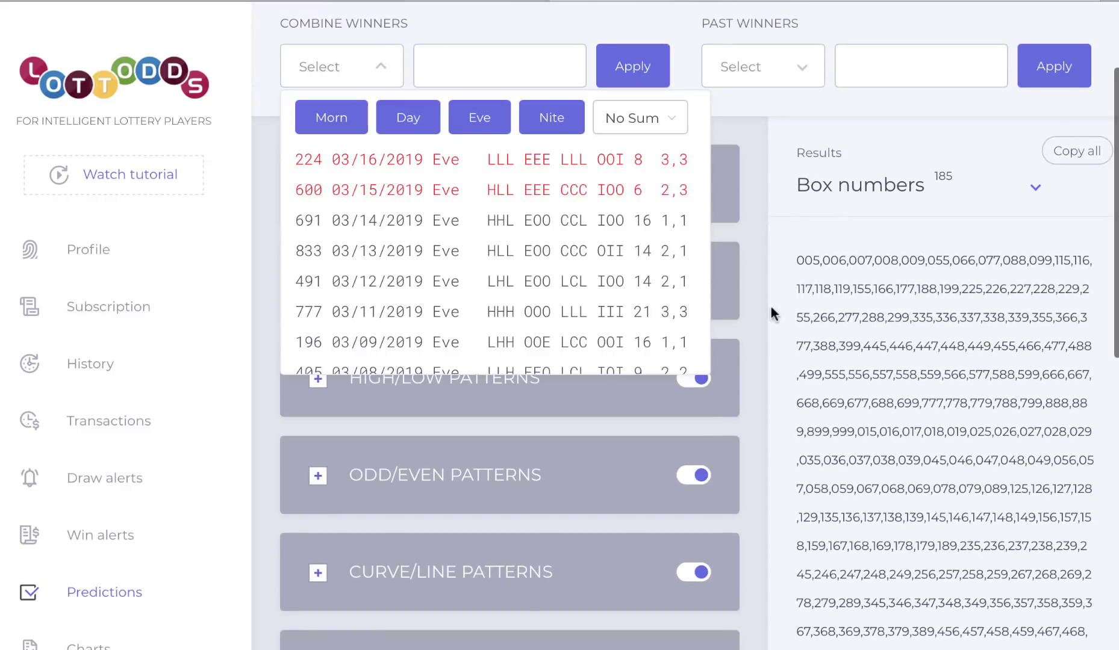
{"action": "scroll", "coordinate": [757, 318], "scroll_direction": "down", "scroll_amount": 3}
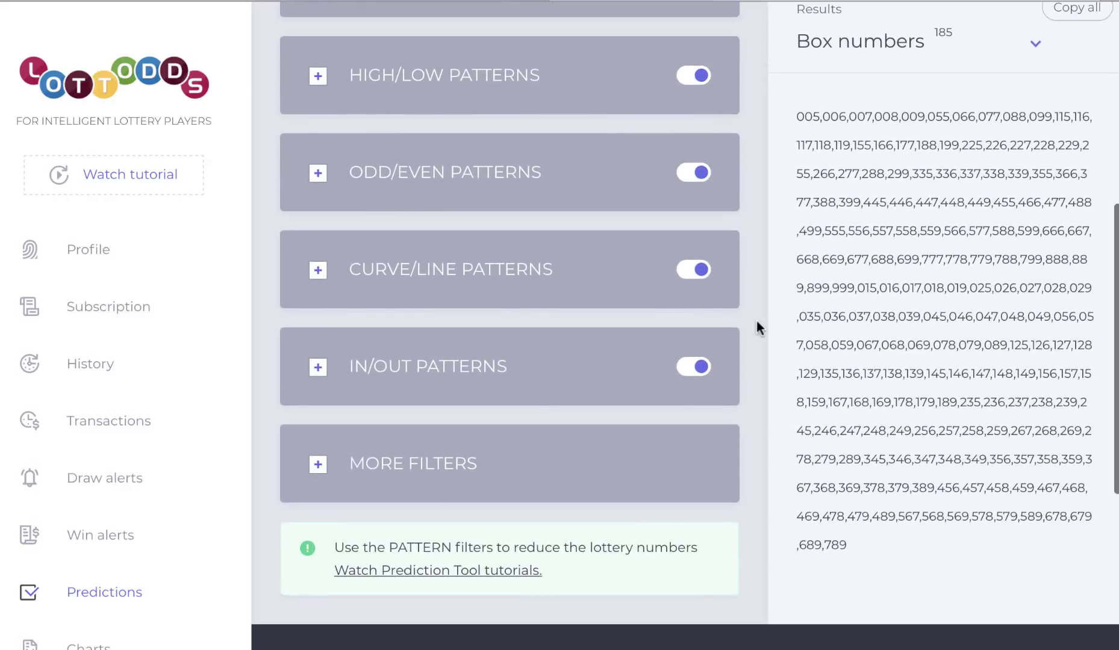
{"action": "left_click", "coordinate": [446, 192]}
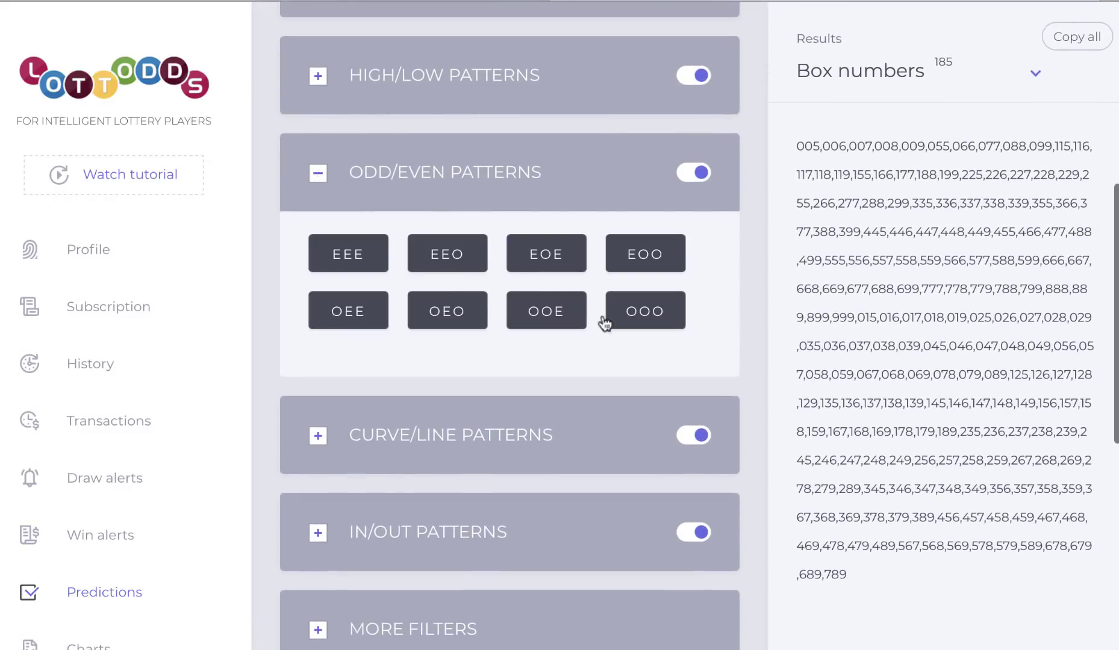
{"action": "left_click", "coordinate": [348, 253]}
{"action": "left_click", "coordinate": [317, 173]}
Check the recent draws' curve/line patterns among the Combine Winners, then exclude LLL in the Curve/Line Patterns
{"action": "scroll", "coordinate": [767, 186], "scroll_direction": "up", "scroll_amount": 5}
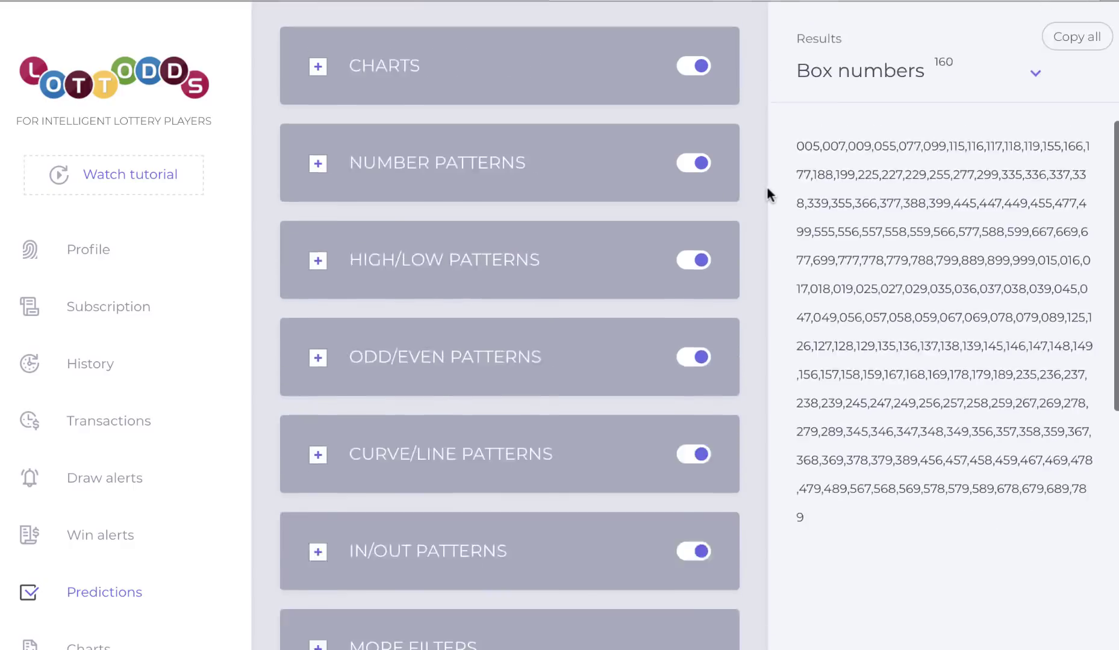
{"action": "left_click", "coordinate": [397, 43]}
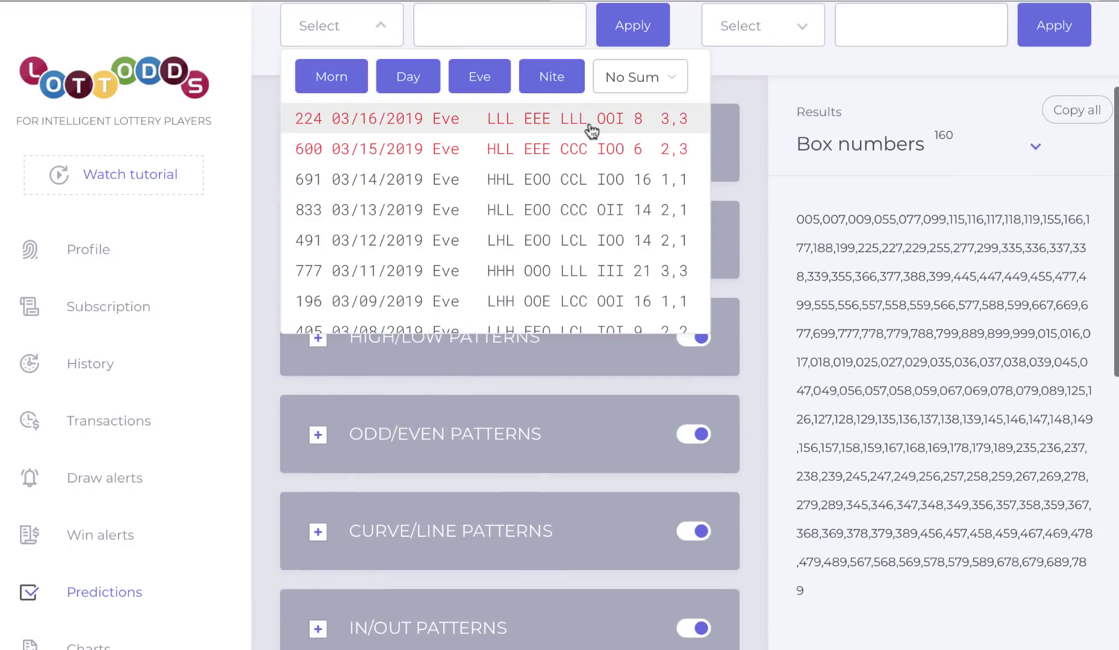
{"action": "scroll", "coordinate": [761, 270], "scroll_direction": "down", "scroll_amount": 6}
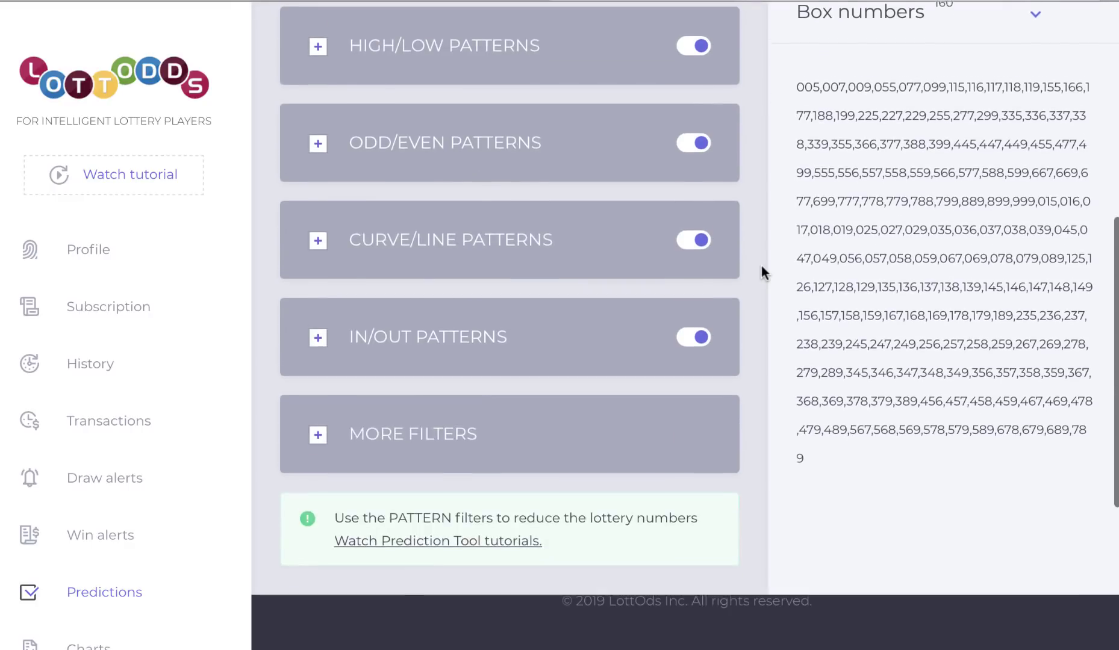
{"action": "left_click", "coordinate": [402, 271]}
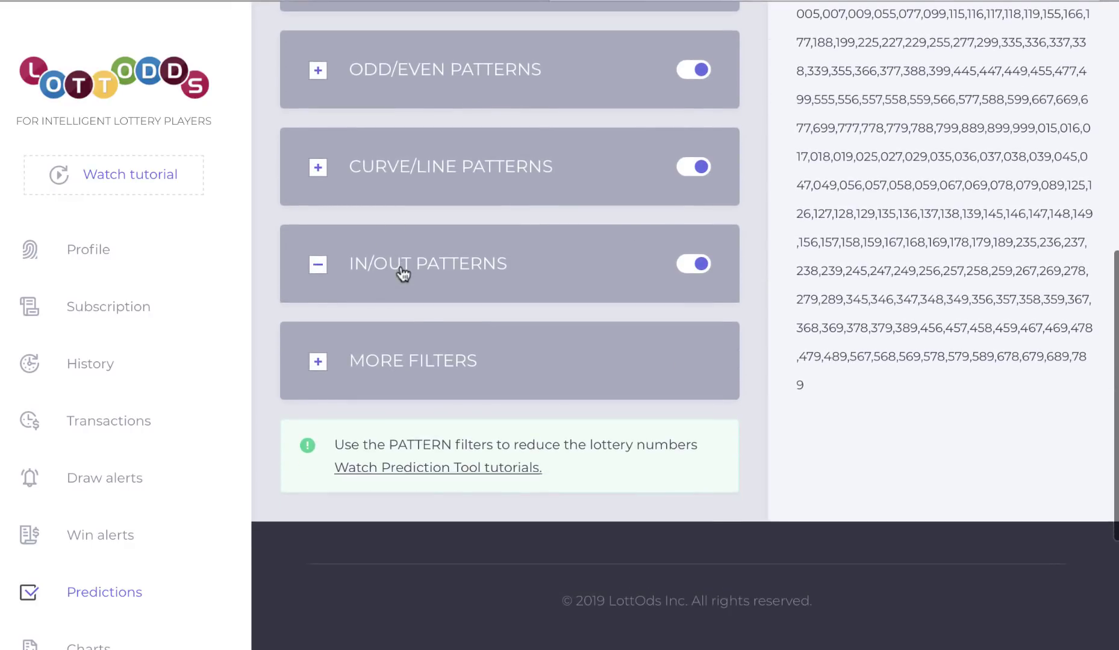
{"action": "left_click", "coordinate": [317, 265]}
{"action": "left_click", "coordinate": [388, 178]}
{"action": "left_click", "coordinate": [637, 343]}
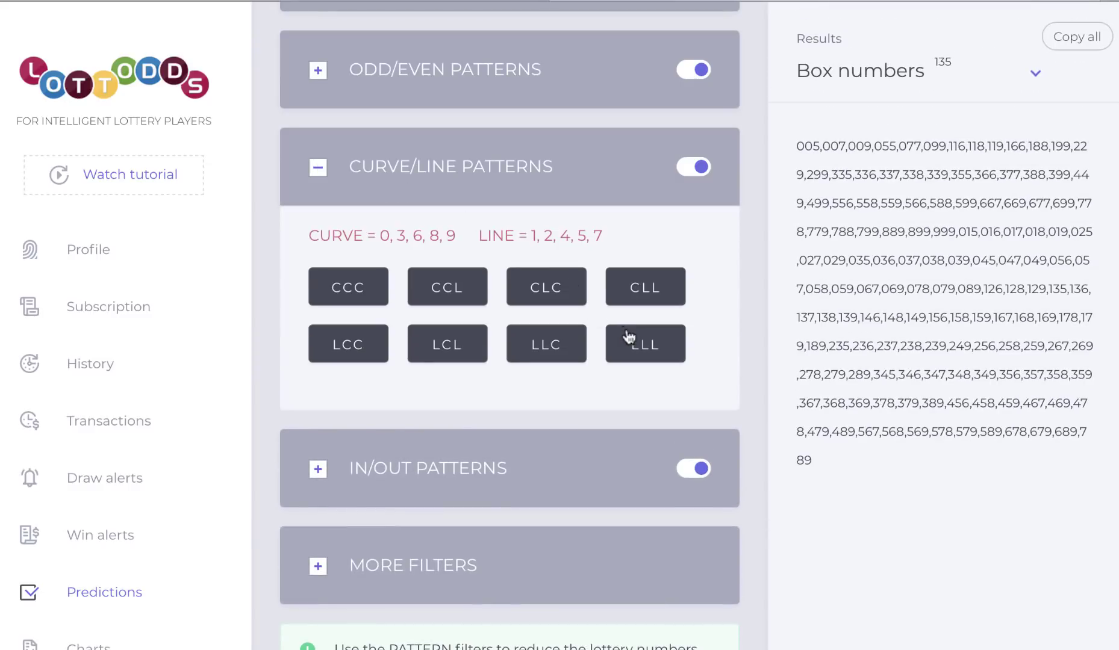
{"action": "left_click", "coordinate": [622, 200]}
Review the recent draws in the Combine Winners list again and remove 3 consecutive numbers under More Filters
{"action": "scroll", "coordinate": [796, 221], "scroll_direction": "up", "scroll_amount": 5}
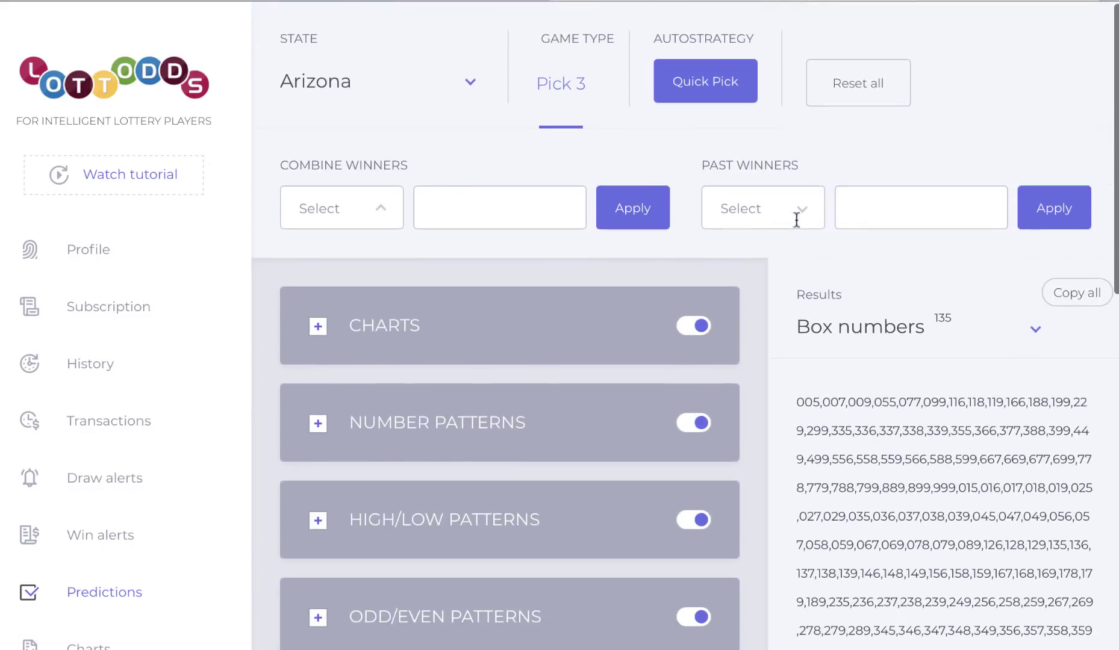
{"action": "left_click", "coordinate": [395, 208]}
{"action": "scroll", "coordinate": [750, 347], "scroll_direction": "down", "scroll_amount": 3}
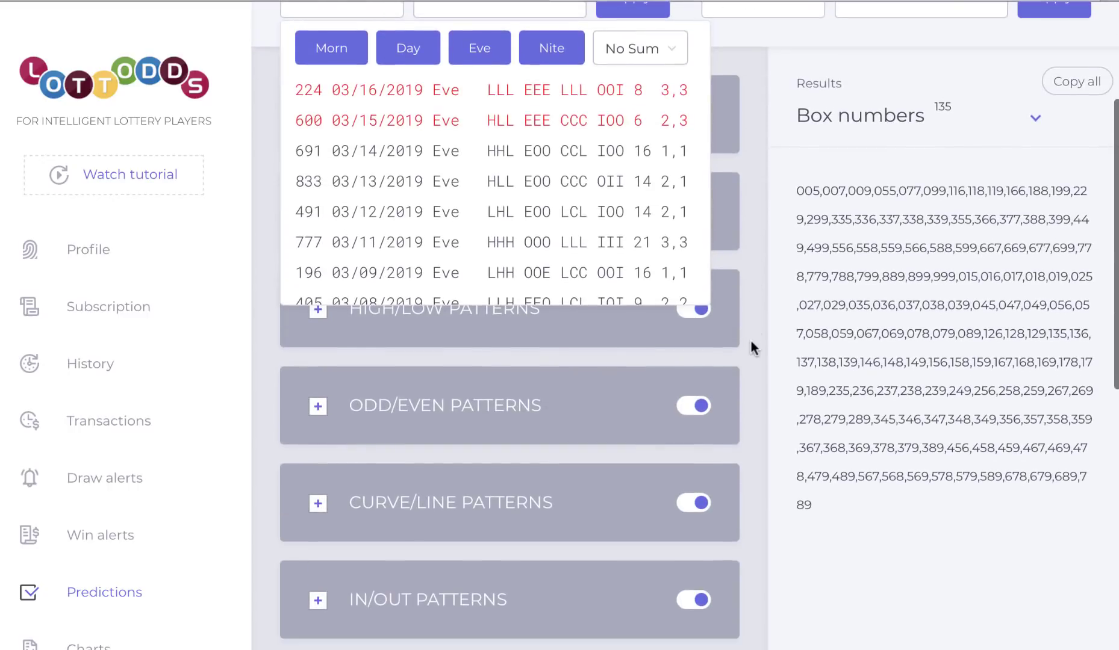
{"action": "scroll", "coordinate": [738, 329], "scroll_direction": "down", "scroll_amount": 8}
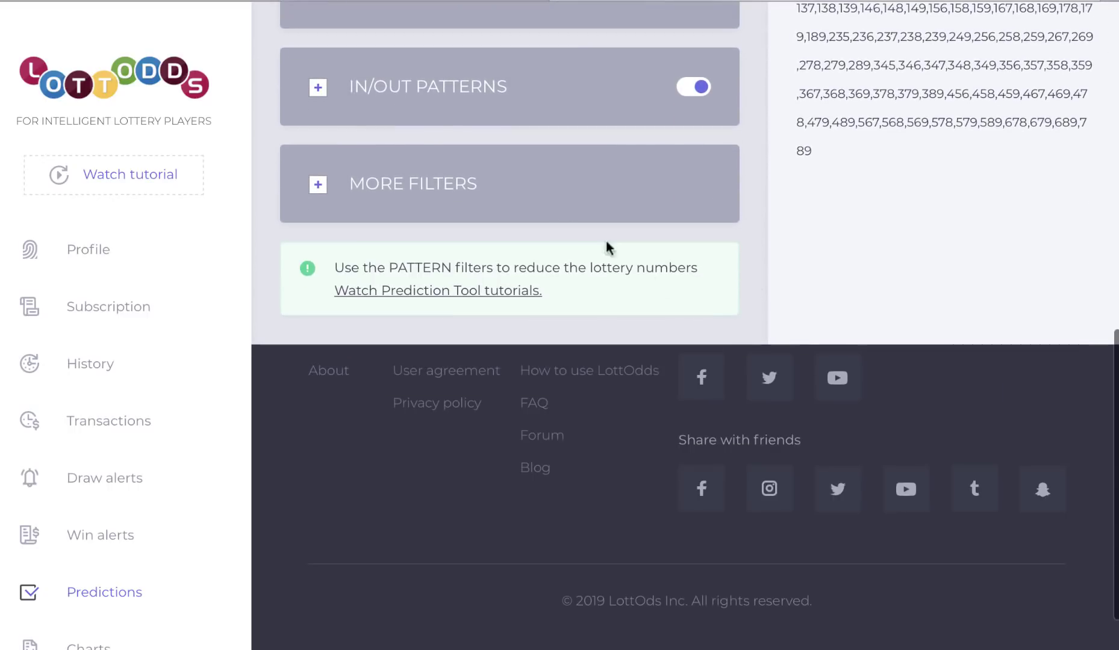
{"action": "left_click", "coordinate": [602, 219]}
{"action": "scroll", "coordinate": [769, 362], "scroll_direction": "down", "scroll_amount": 3}
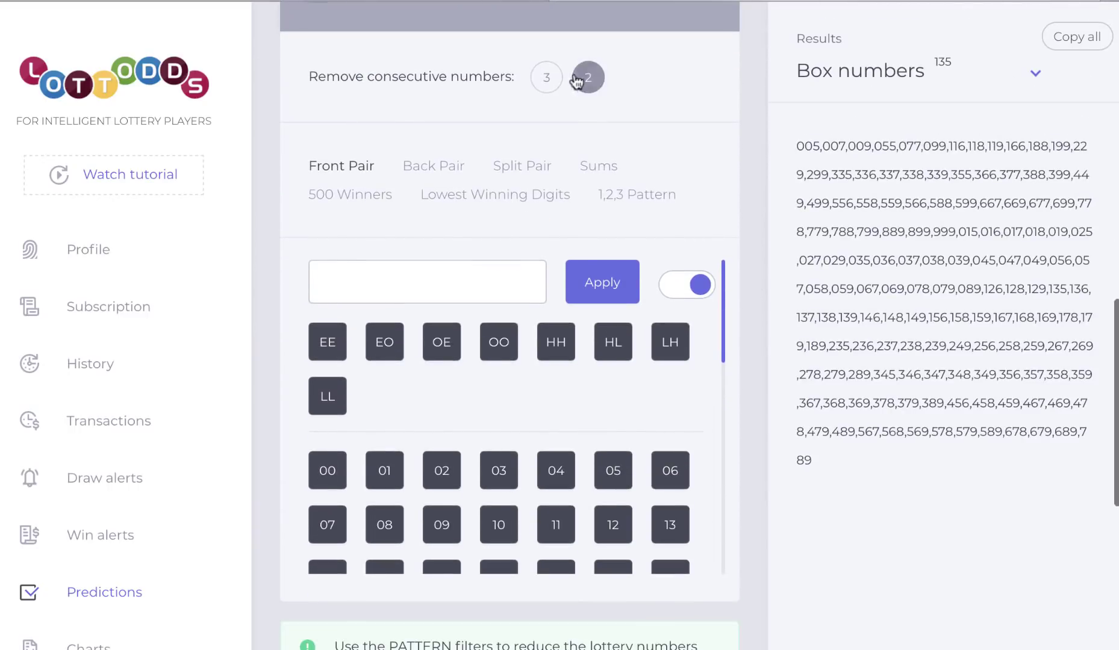
{"action": "left_click", "coordinate": [545, 77]}
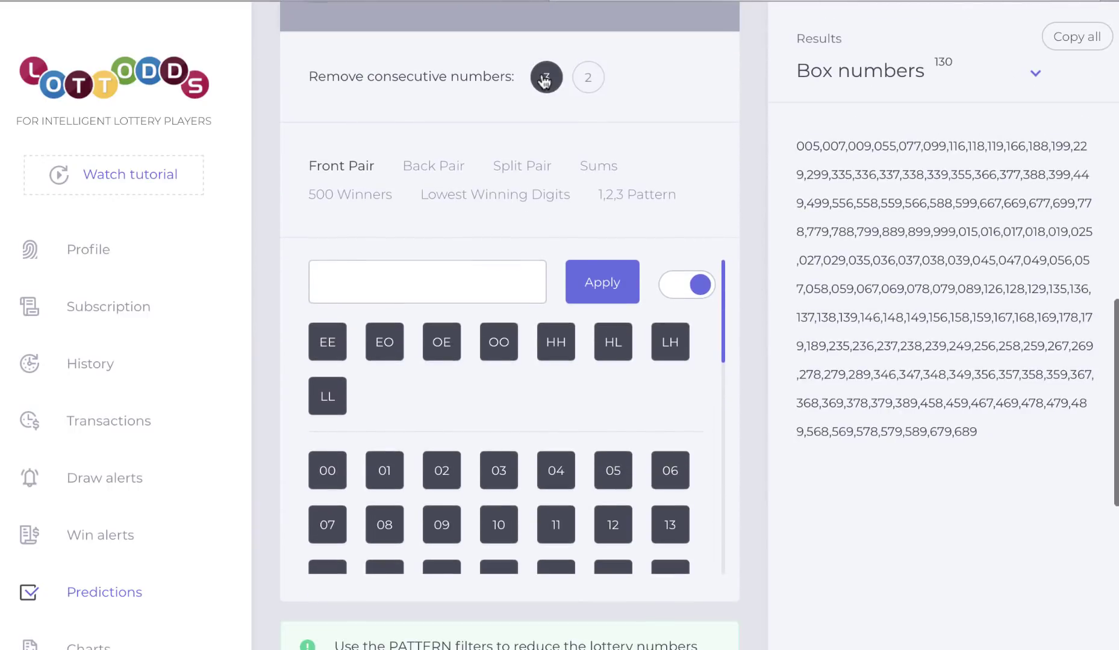
Exclude 3,3 in the 1,2,3 Pattern filter and sum 8 in the Sums filter
{"action": "left_click", "coordinate": [634, 201]}
{"action": "left_click", "coordinate": [386, 334]}
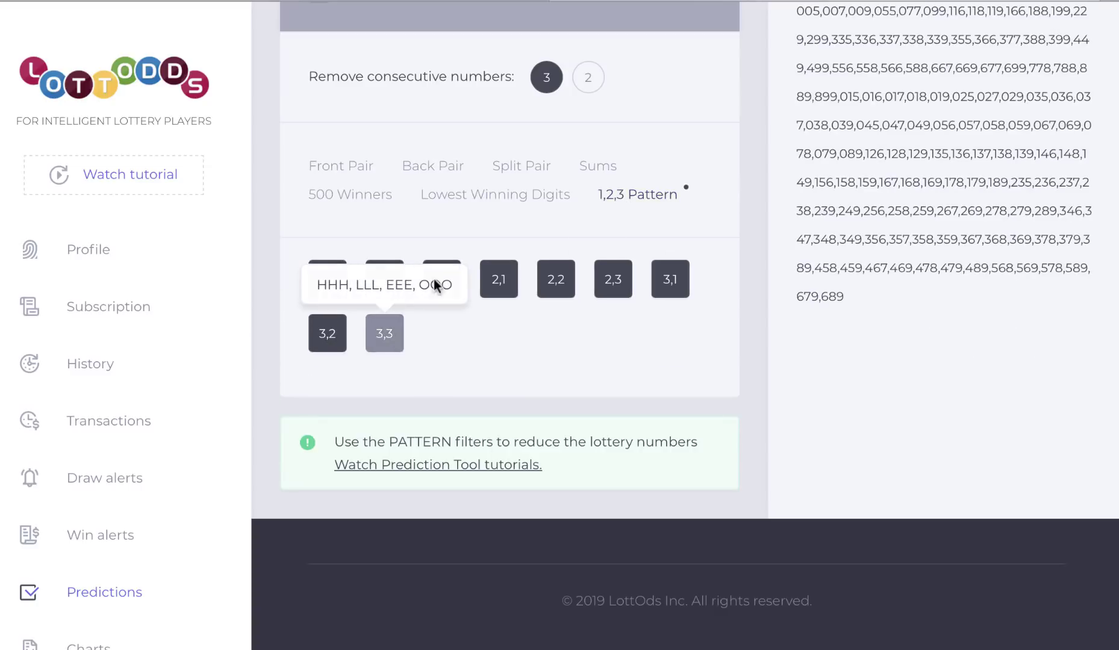
{"action": "left_click", "coordinate": [598, 166]}
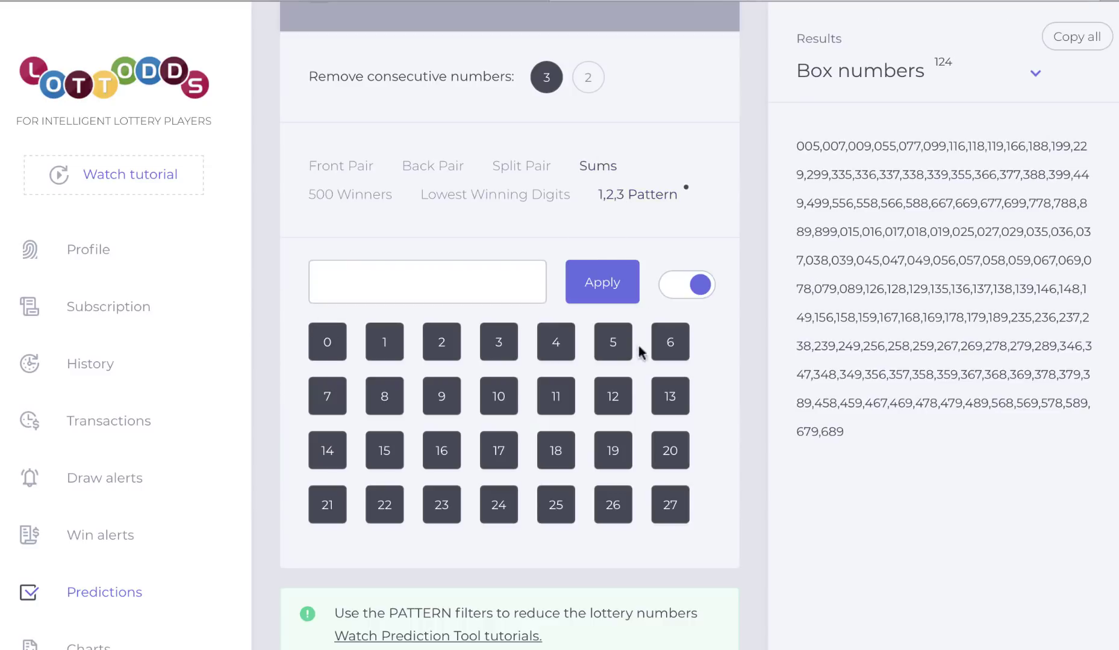
{"action": "left_click", "coordinate": [388, 396]}
Exclude the double pairs 00,11,22,33,44,55,66,77,88,99 in the Front Pair filter
{"action": "left_click", "coordinate": [362, 172]}
{"action": "left_click", "coordinate": [424, 277]}
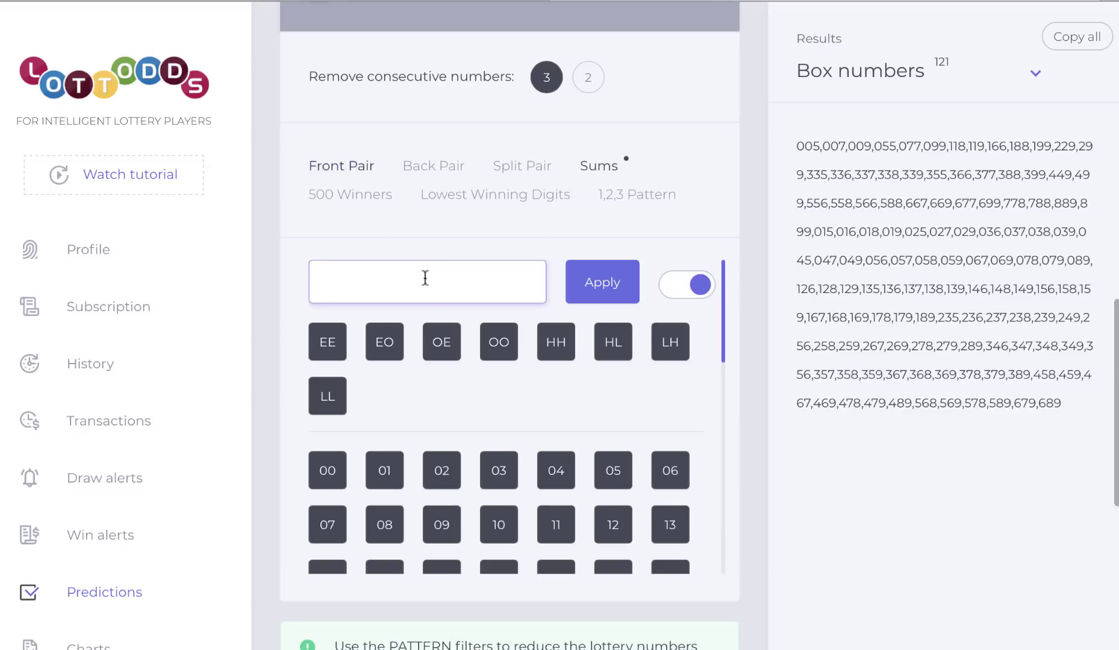
{"action": "type", "text": "00,11,22,33,44,55,66,77,88,99"}
{"action": "left_click", "coordinate": [588, 300]}
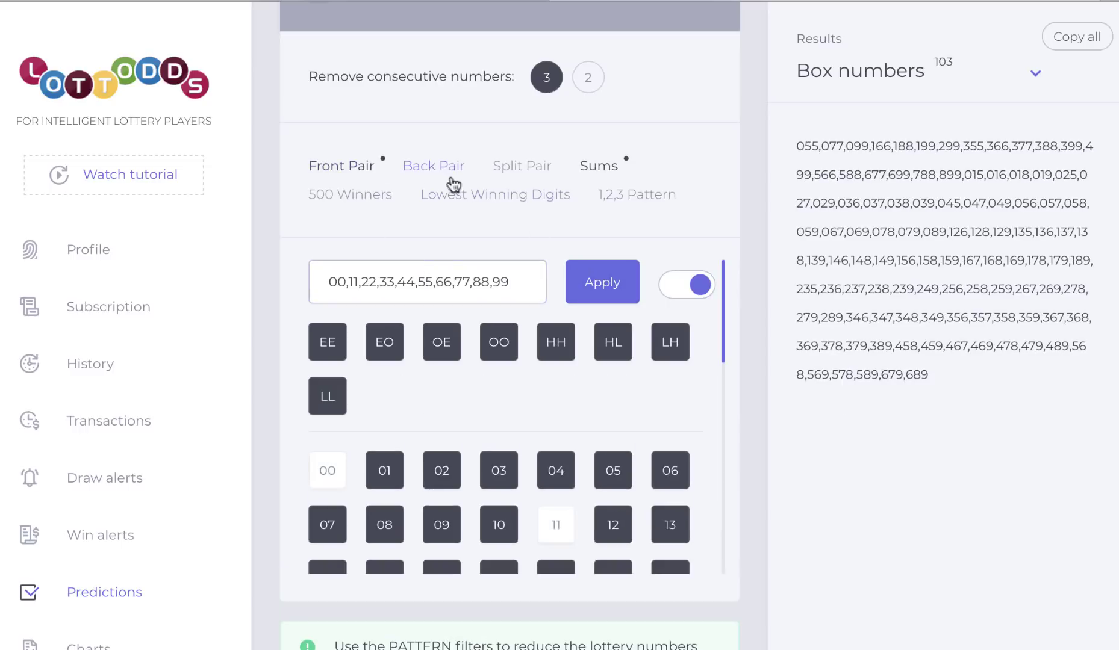
Exclude the double pairs 00,11,22,33,44,55,66,77,88,99 in the Back Pair filter
{"action": "left_click", "coordinate": [446, 175]}
{"action": "left_click", "coordinate": [469, 280]}
{"action": "type", "text": "00,11,22,33,44,55,66,77,88,99"}
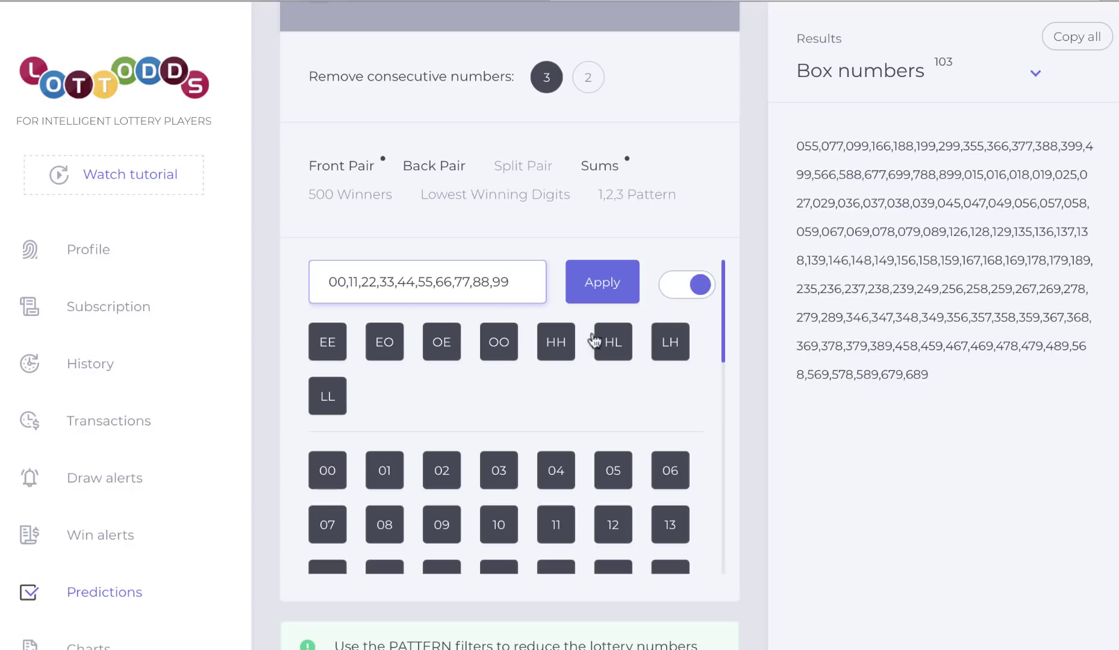
{"action": "left_click", "coordinate": [602, 282]}
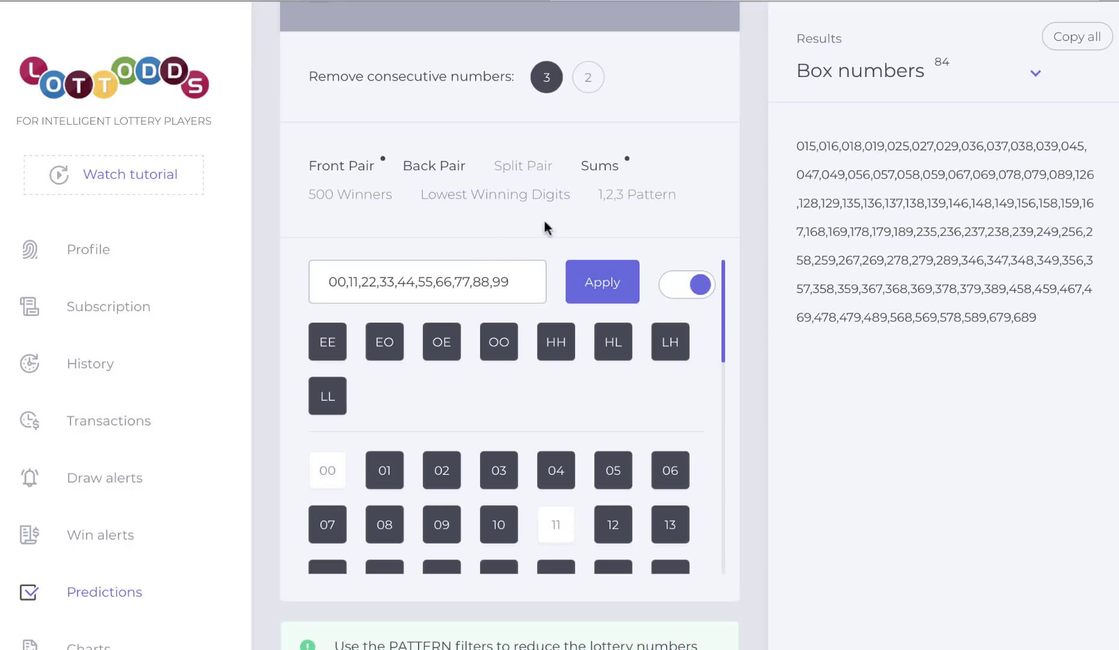
Exclude the double pairs 00,11,22,33,44,55,66,77,88,99 in the Split Pair filter
{"action": "left_click", "coordinate": [515, 168]}
{"action": "left_click", "coordinate": [473, 268]}
{"action": "type", "text": "00,11,22,33,44,55,66,77,88,99"}
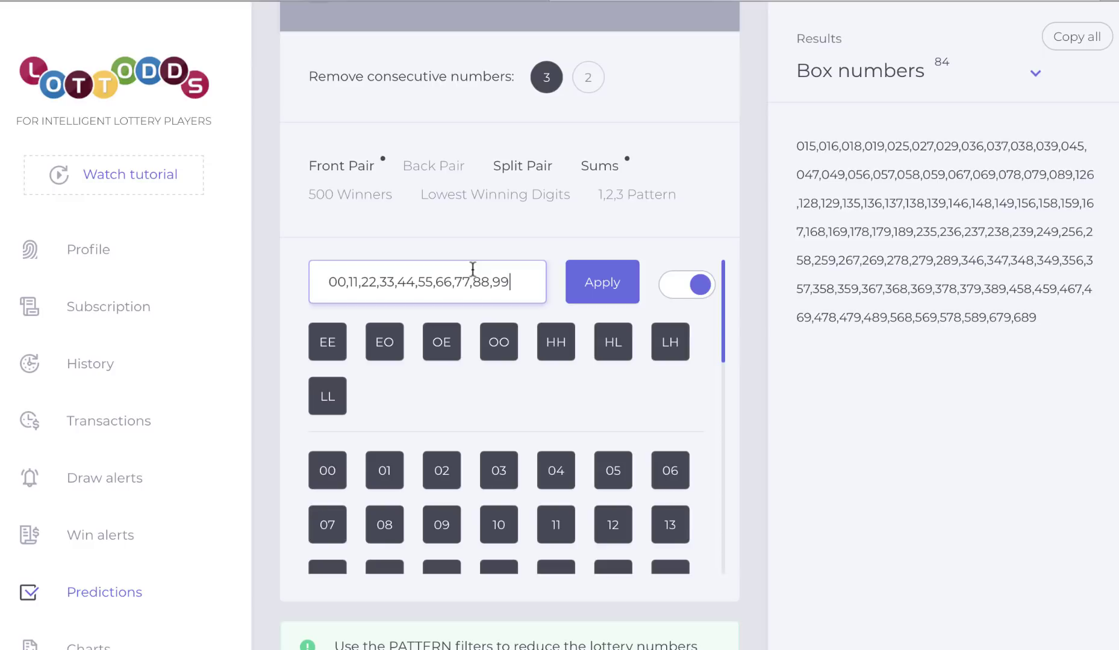
{"action": "left_click", "coordinate": [601, 282]}
Check the latest Arizona draws in the Combine Winners list and exclude the IOO pattern in the IN/OUT filter
{"action": "scroll", "coordinate": [753, 173], "scroll_direction": "up", "scroll_amount": 10}
{"action": "scroll", "coordinate": [753, 169], "scroll_direction": "up", "scroll_amount": 2}
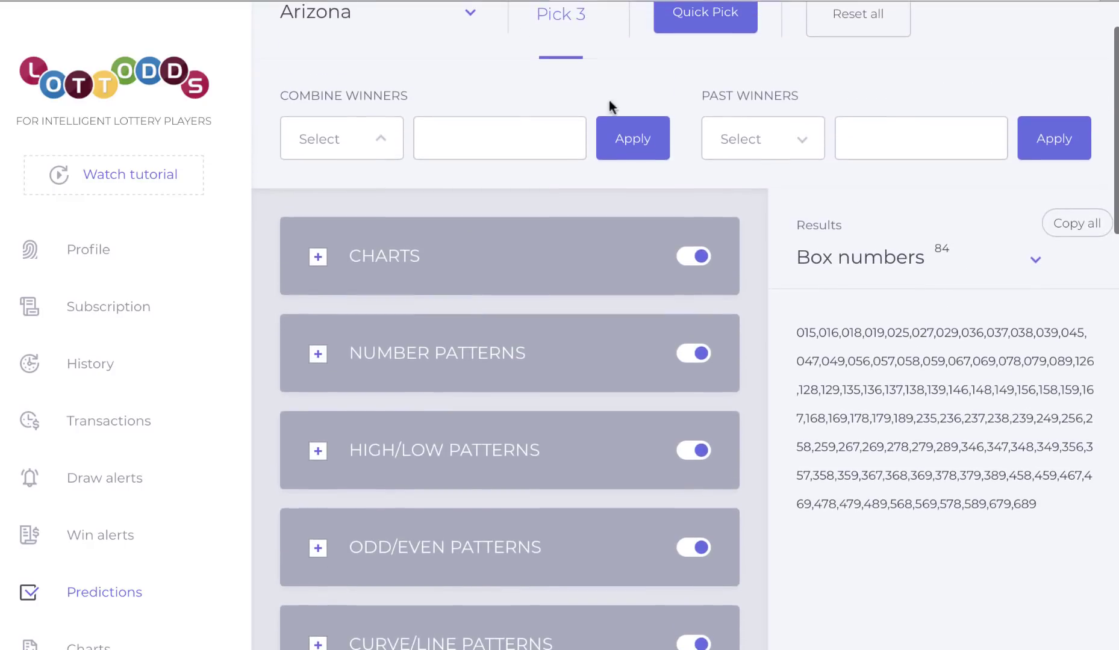
{"action": "left_click", "coordinate": [374, 140]}
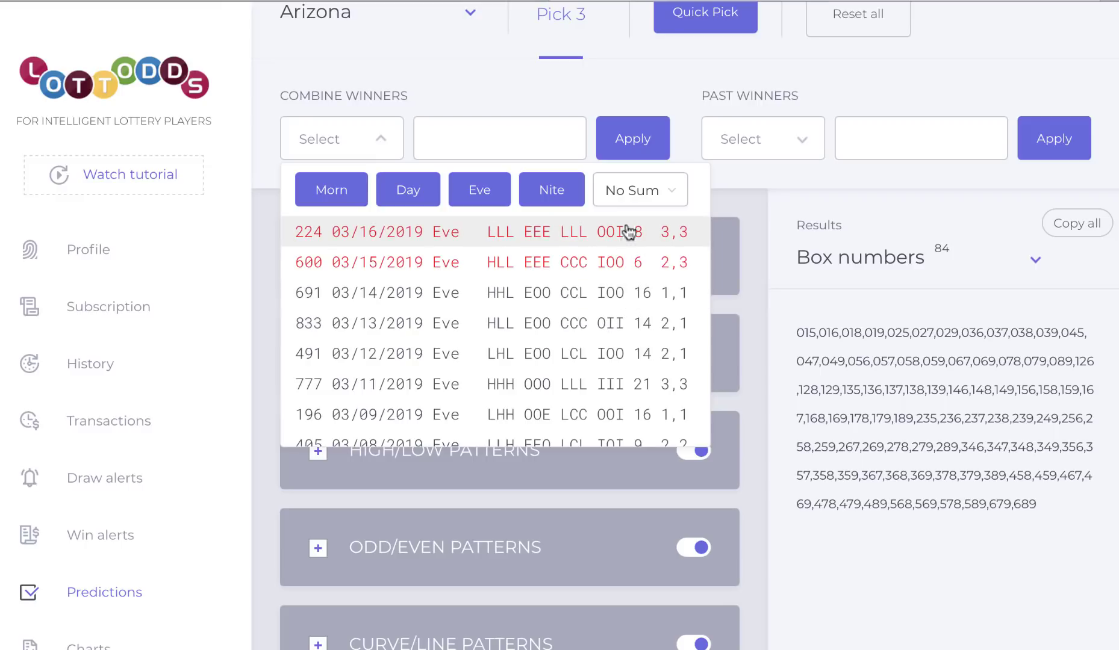
{"action": "left_click", "coordinate": [758, 319]}
{"action": "scroll", "coordinate": [759, 319], "scroll_direction": "down", "scroll_amount": 5}
{"action": "scroll", "coordinate": [522, 200], "scroll_direction": "up", "scroll_amount": 2}
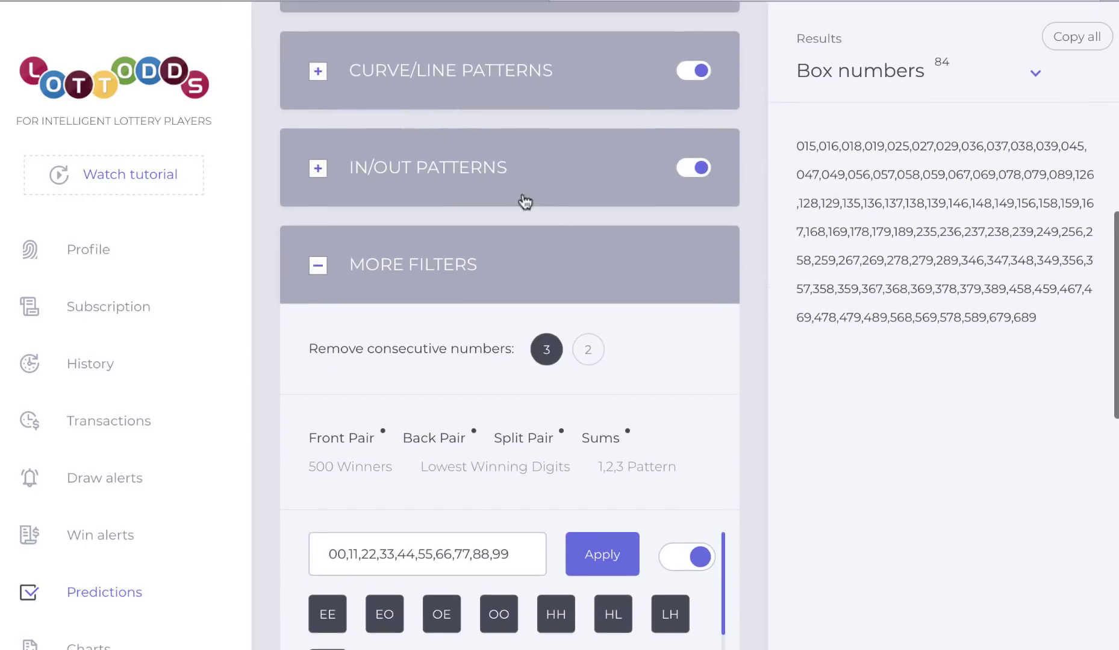
{"action": "left_click", "coordinate": [458, 178]}
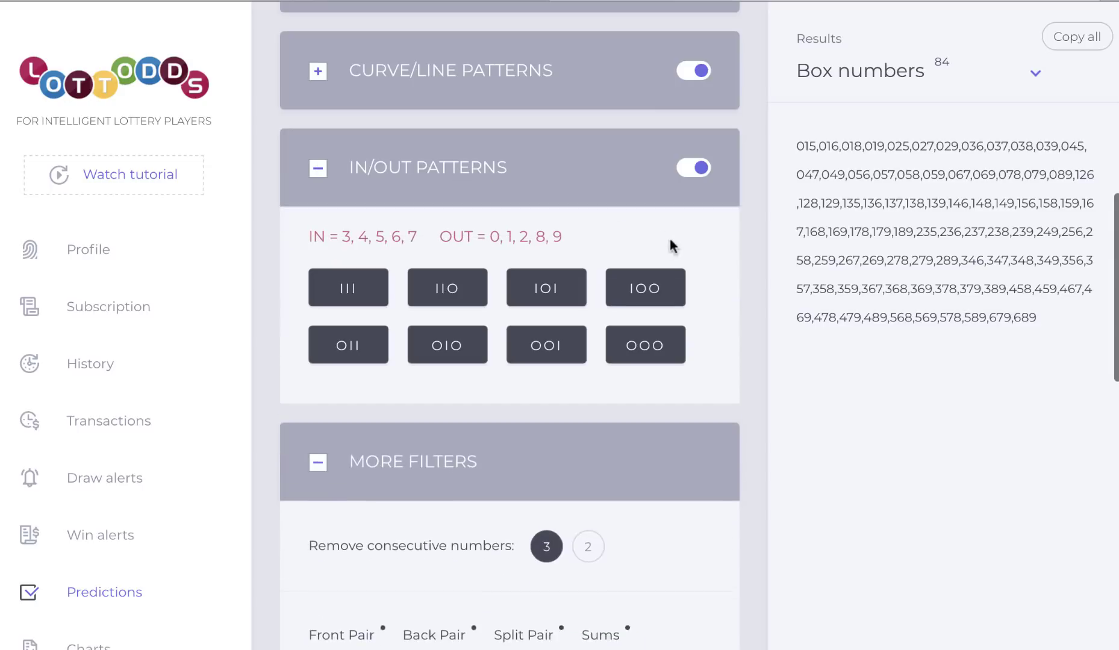
{"action": "left_click", "coordinate": [646, 289]}
{"action": "scroll", "coordinate": [749, 244], "scroll_direction": "up", "scroll_amount": 10}
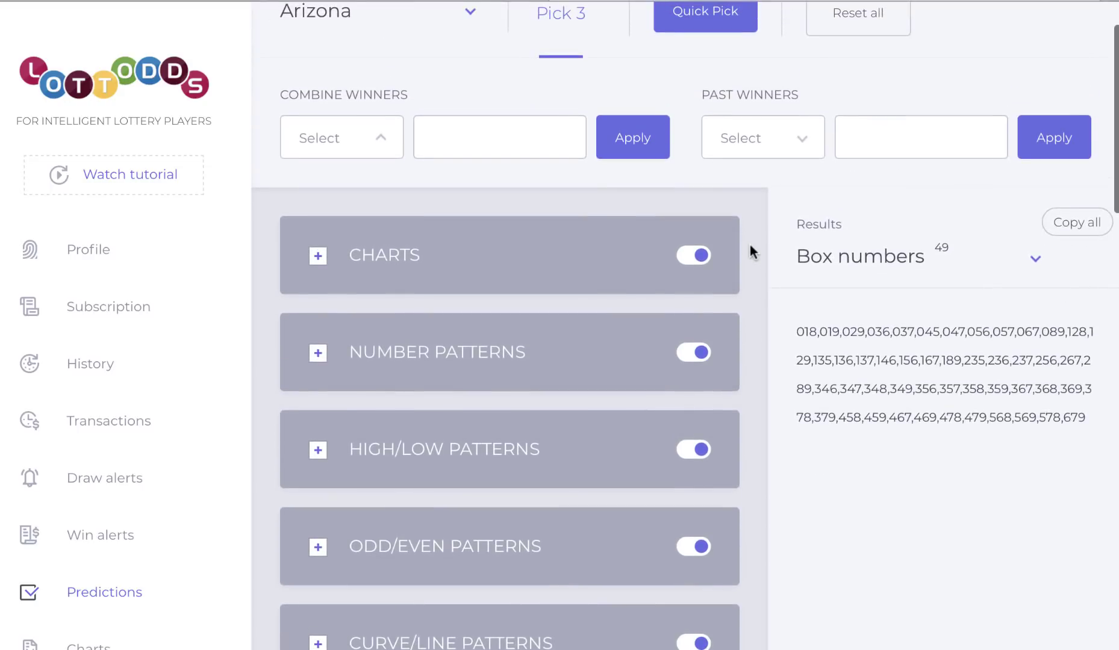
Re-include the IOO pattern in the IN/OUT filter, and exclude it once more
{"action": "scroll", "coordinate": [749, 248], "scroll_direction": "down", "scroll_amount": 8}
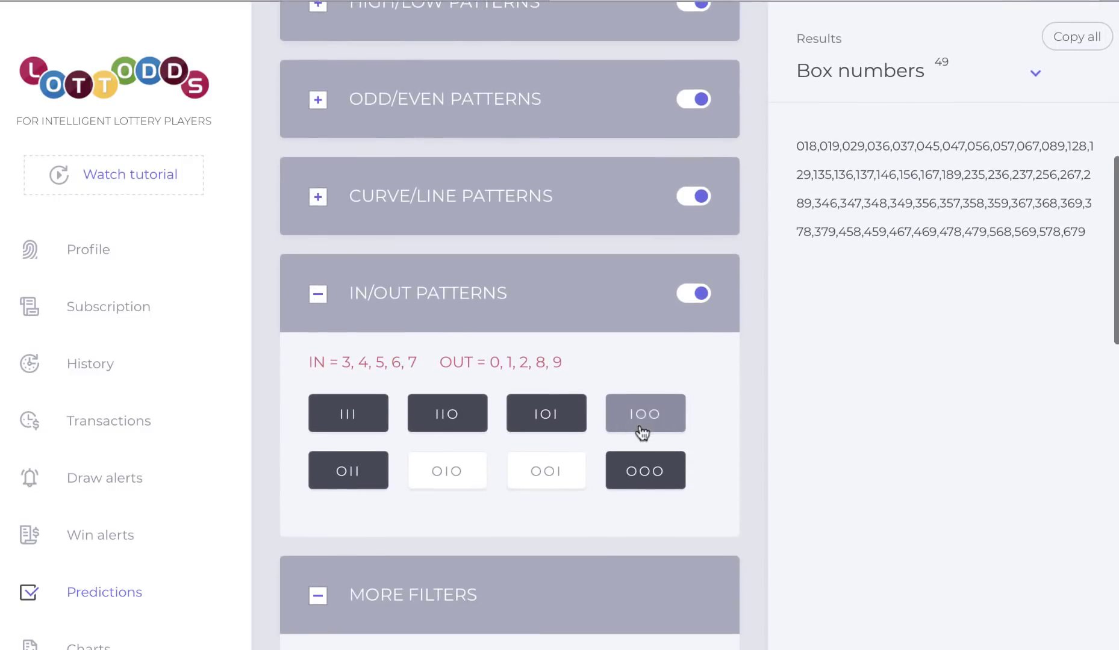
{"action": "left_click", "coordinate": [641, 418]}
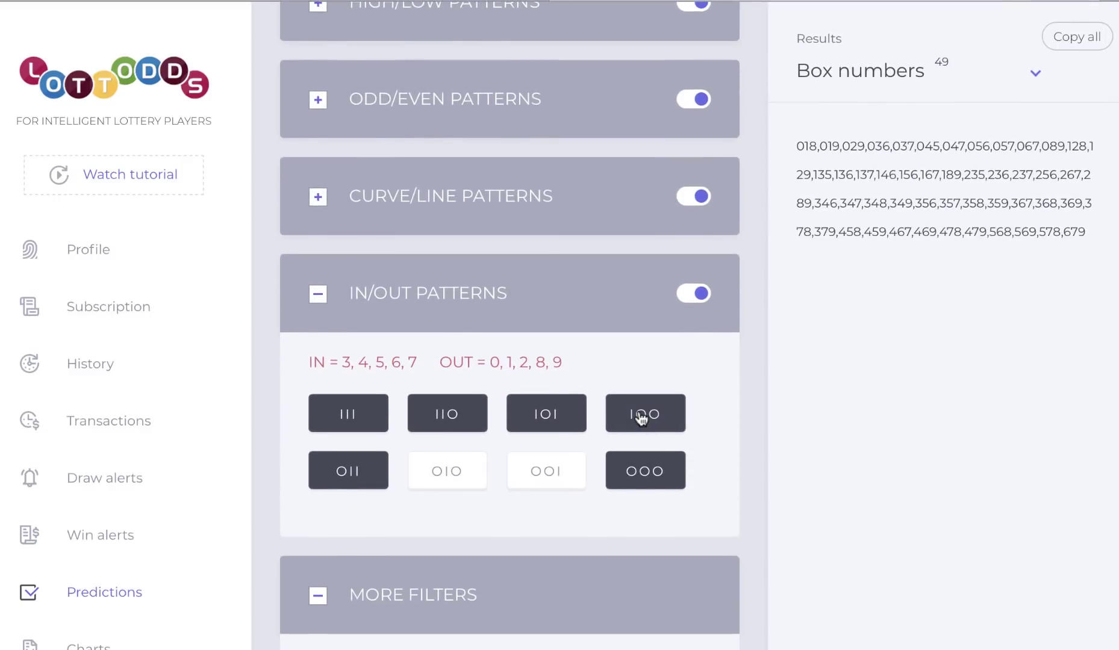
{"action": "left_click", "coordinate": [641, 418]}
{"action": "scroll", "coordinate": [756, 225], "scroll_direction": "up", "scroll_amount": 8}
{"action": "scroll", "coordinate": [756, 224], "scroll_direction": "down", "scroll_amount": 6}
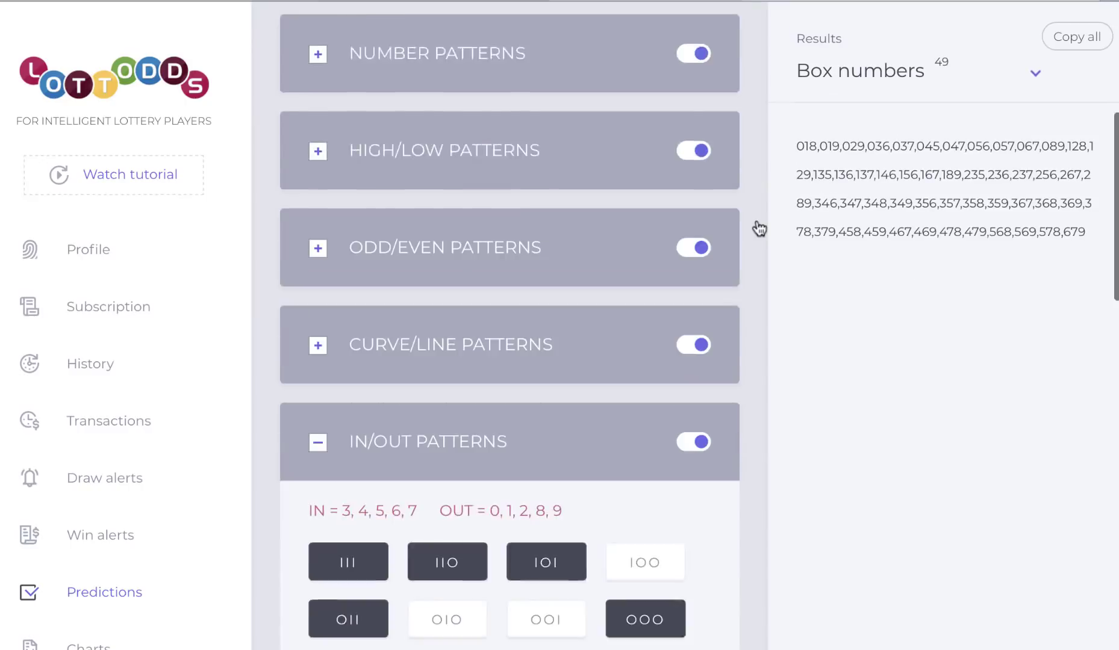
Try excluding the OOO pattern in the IN/OUT filter and restore it
{"action": "scroll", "coordinate": [758, 228], "scroll_direction": "down", "scroll_amount": 5}
{"action": "left_click", "coordinate": [648, 336]}
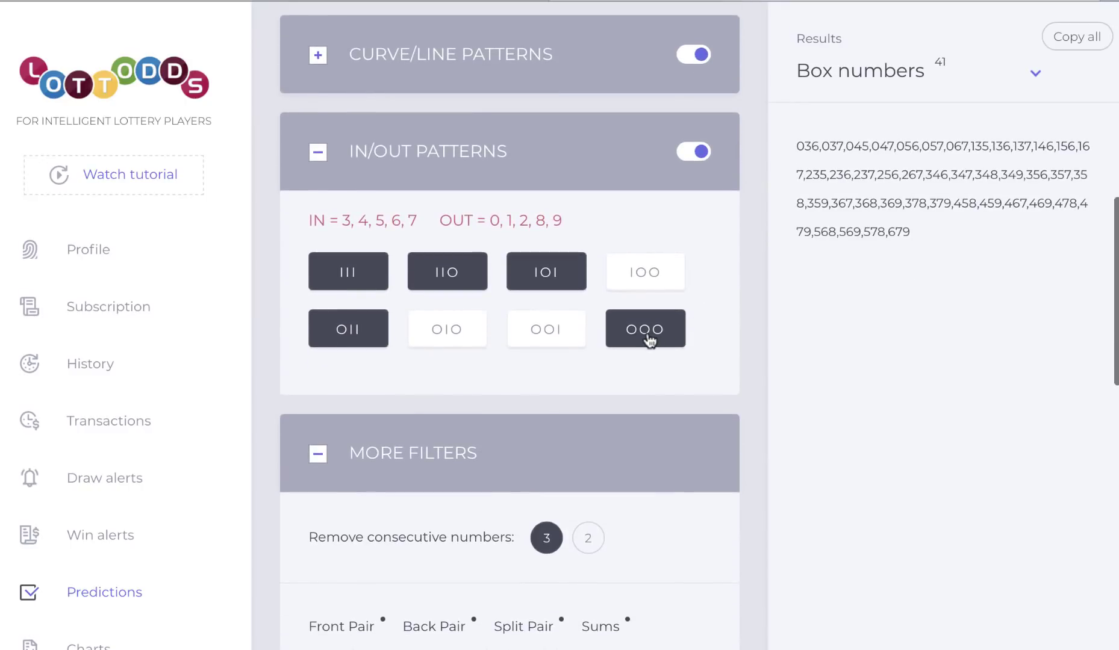
{"action": "left_click", "coordinate": [649, 341]}
{"action": "scroll", "coordinate": [749, 238], "scroll_direction": "up", "scroll_amount": 4}
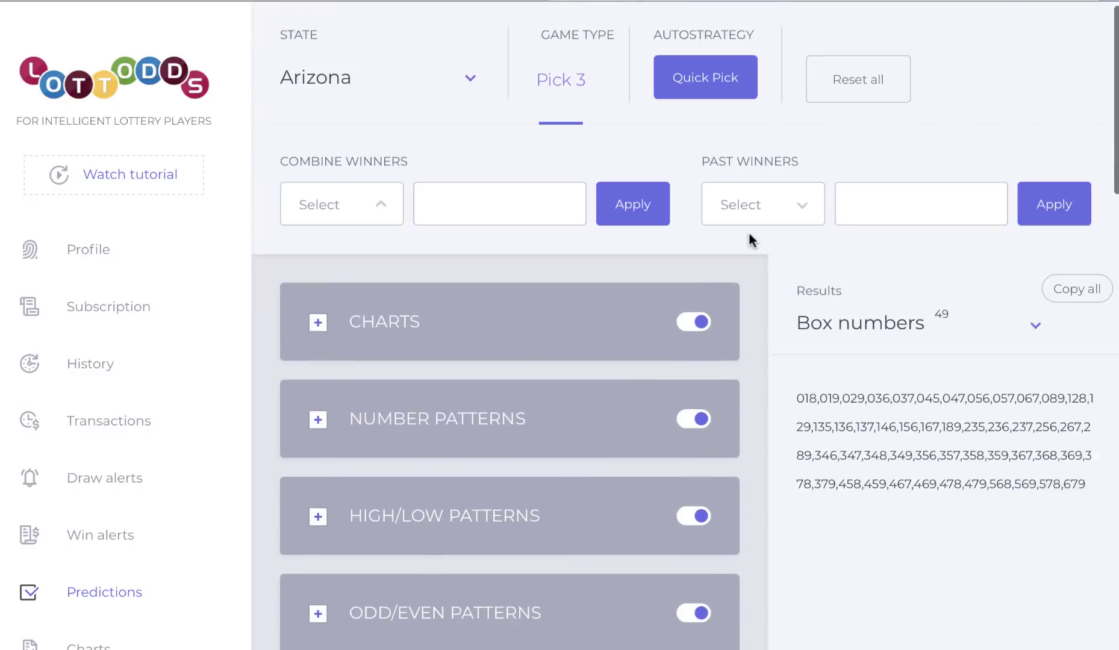
Compare the latest draws in the Combine Winners list with the selections in the Sums filter
{"action": "left_click", "coordinate": [379, 207]}
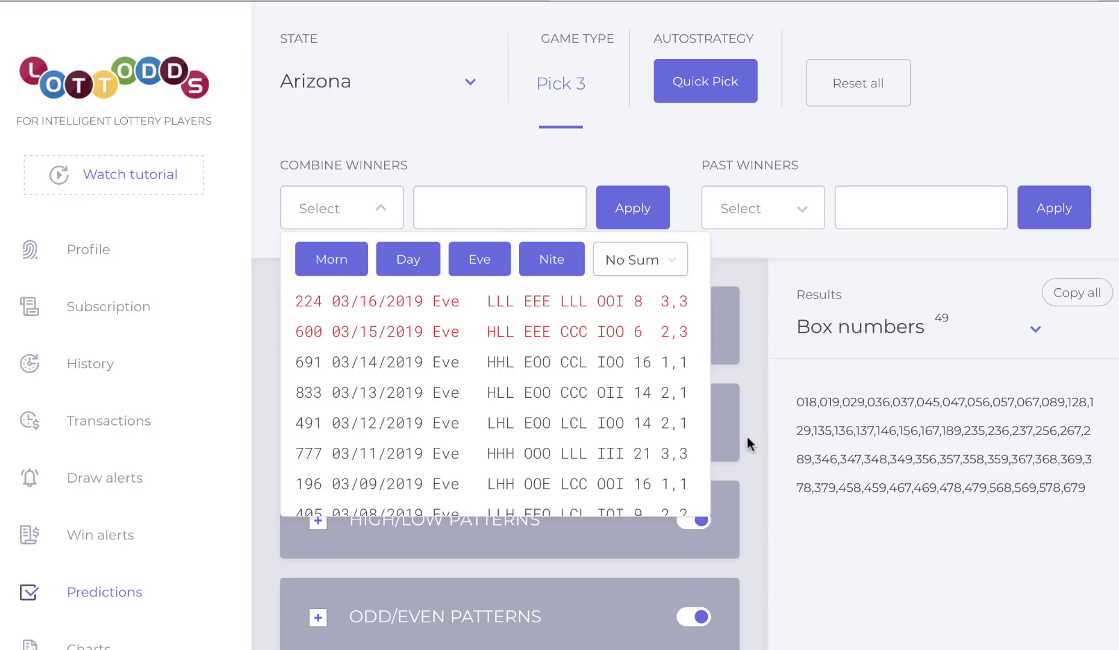
{"action": "scroll", "coordinate": [748, 442], "scroll_direction": "down", "scroll_amount": 10}
{"action": "scroll", "coordinate": [736, 371], "scroll_direction": "down", "scroll_amount": 4}
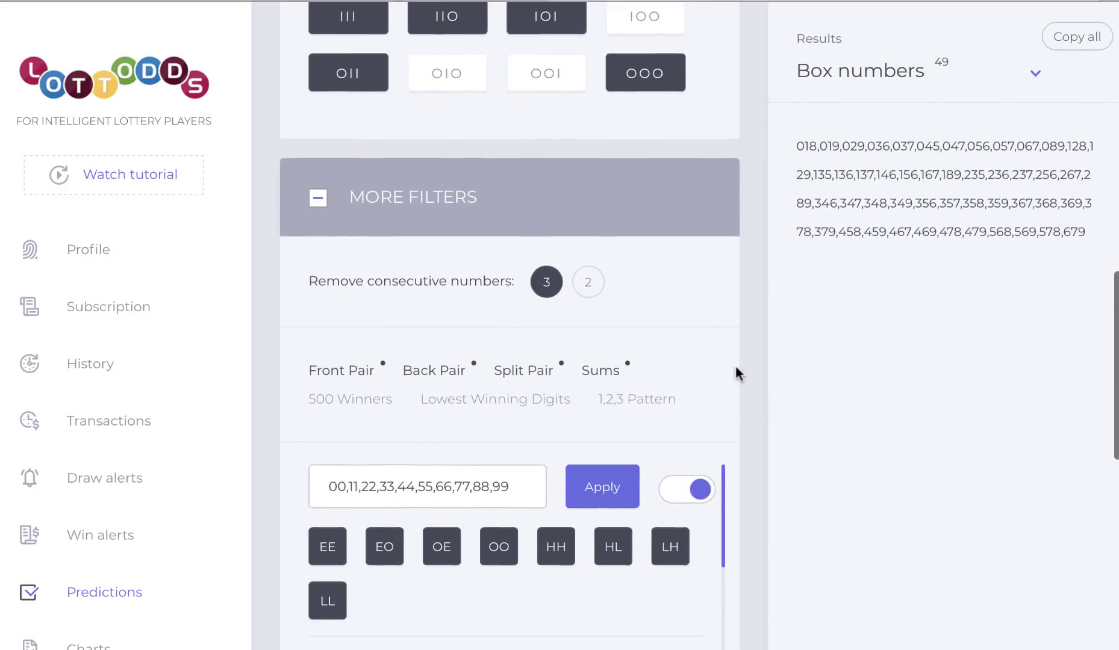
{"action": "left_click", "coordinate": [600, 365]}
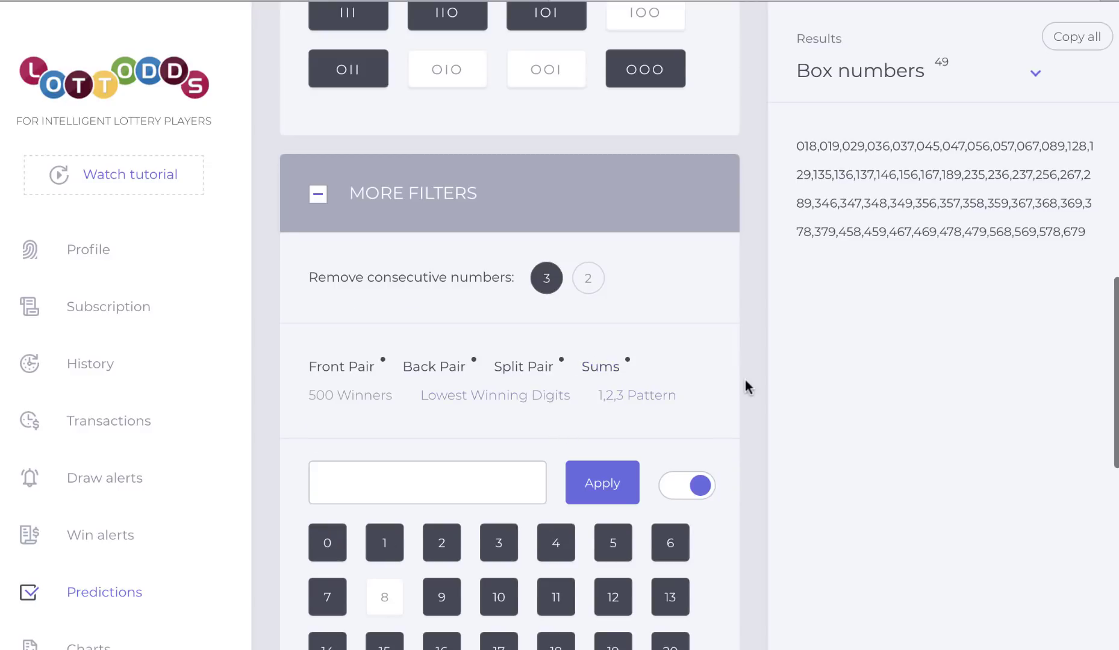
{"action": "scroll", "coordinate": [744, 379], "scroll_direction": "down", "scroll_amount": 4}
{"action": "left_click", "coordinate": [678, 332]}
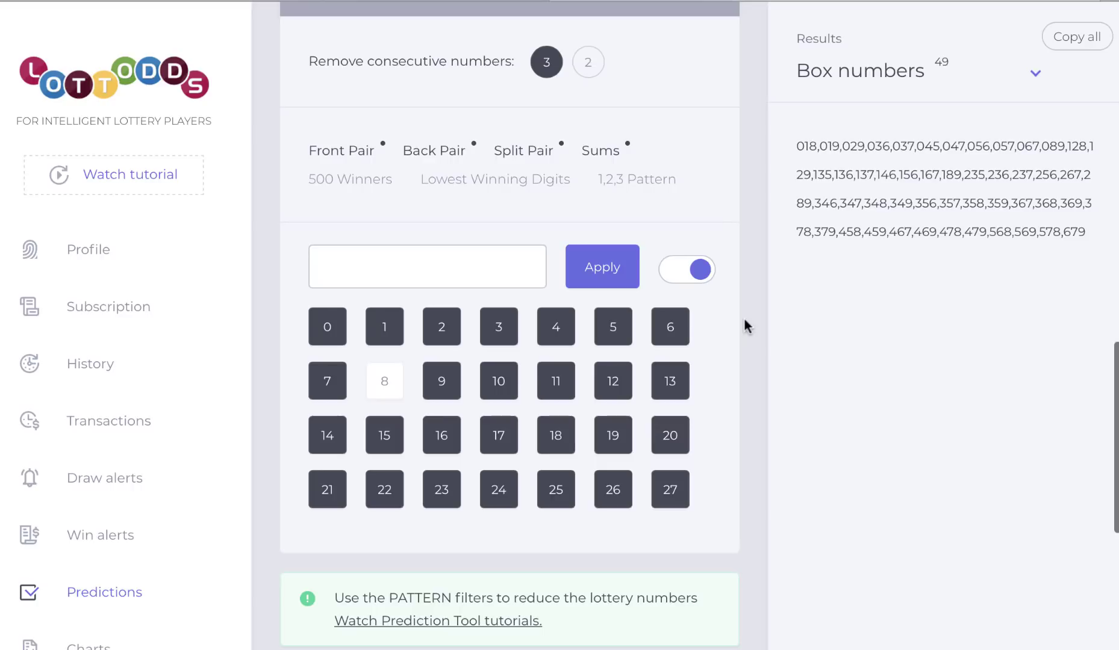
Highlight the complete list of remaining box numbers in the results
{"action": "scroll", "coordinate": [744, 325], "scroll_direction": "up", "scroll_amount": 3}
{"action": "scroll", "coordinate": [745, 324], "scroll_direction": "up", "scroll_amount": 4}
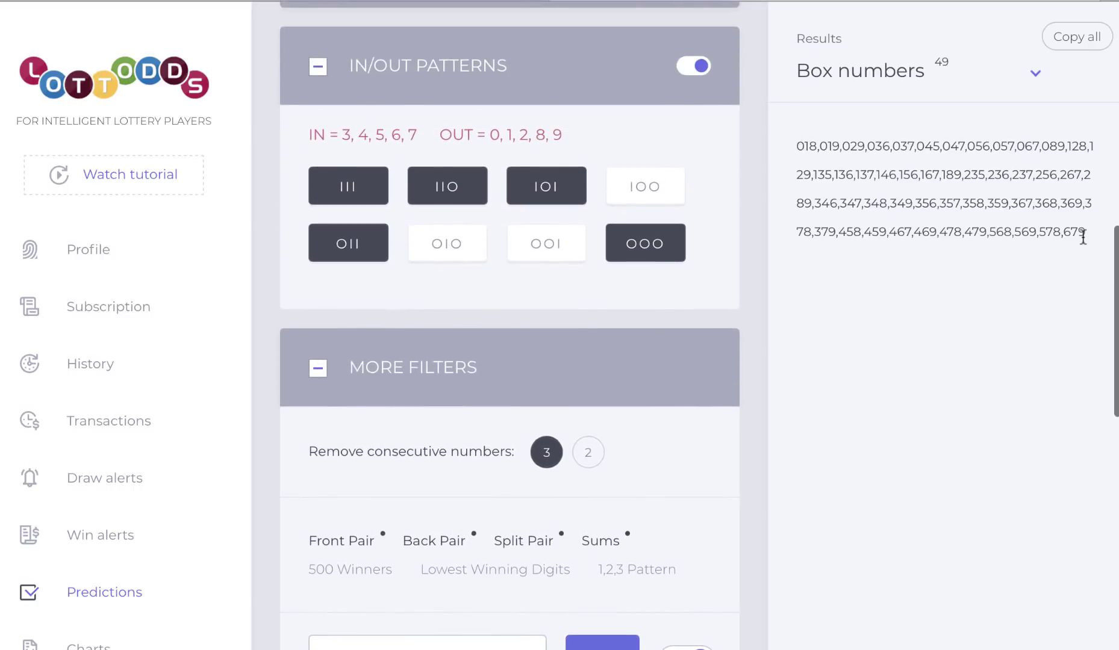
{"action": "left_click_drag", "start_coordinate": [1083, 236], "coordinate": [787, 150]}
{"action": "scroll", "coordinate": [761, 171], "scroll_direction": "up", "scroll_amount": 8}
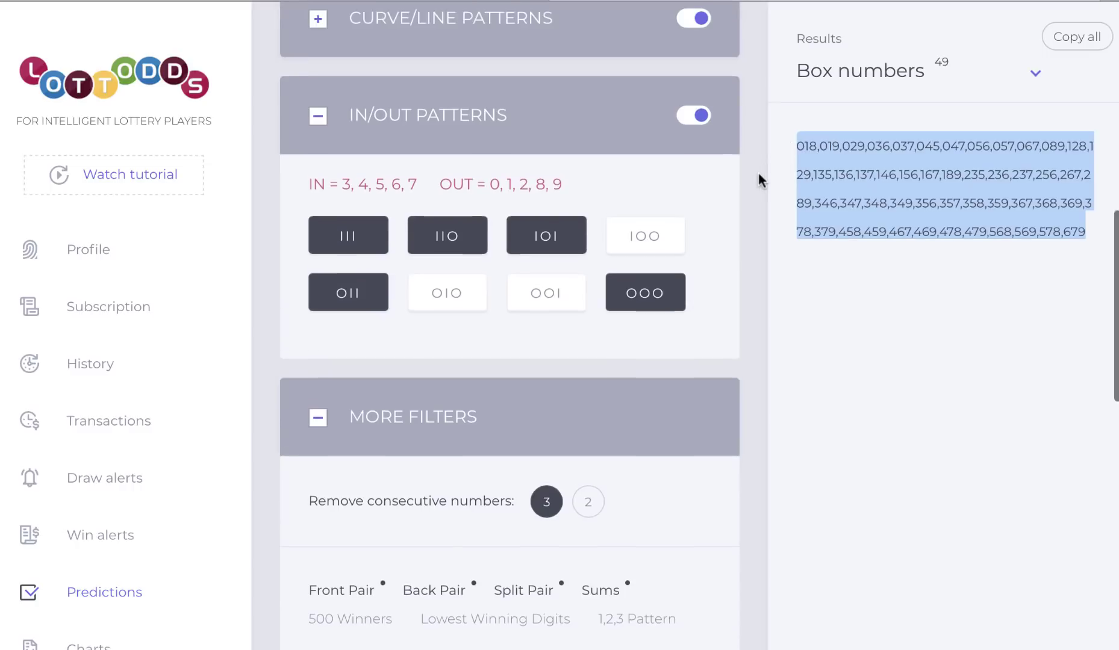